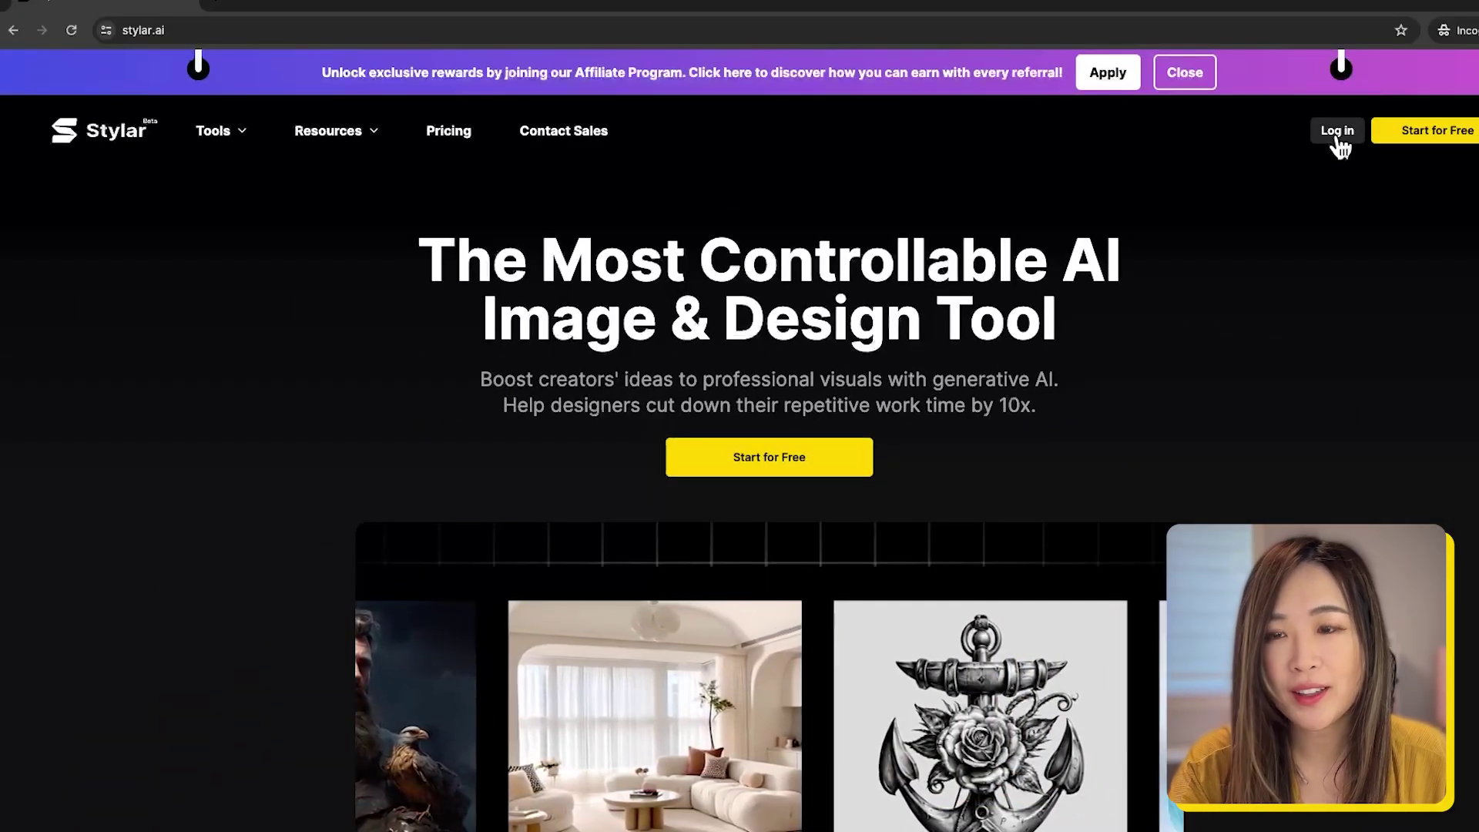
Sign in and upload the little girl PNG from the Desktop to a new 1536 × 1536 canvas.
{"action": "left_click", "coordinate": [1339, 135]}
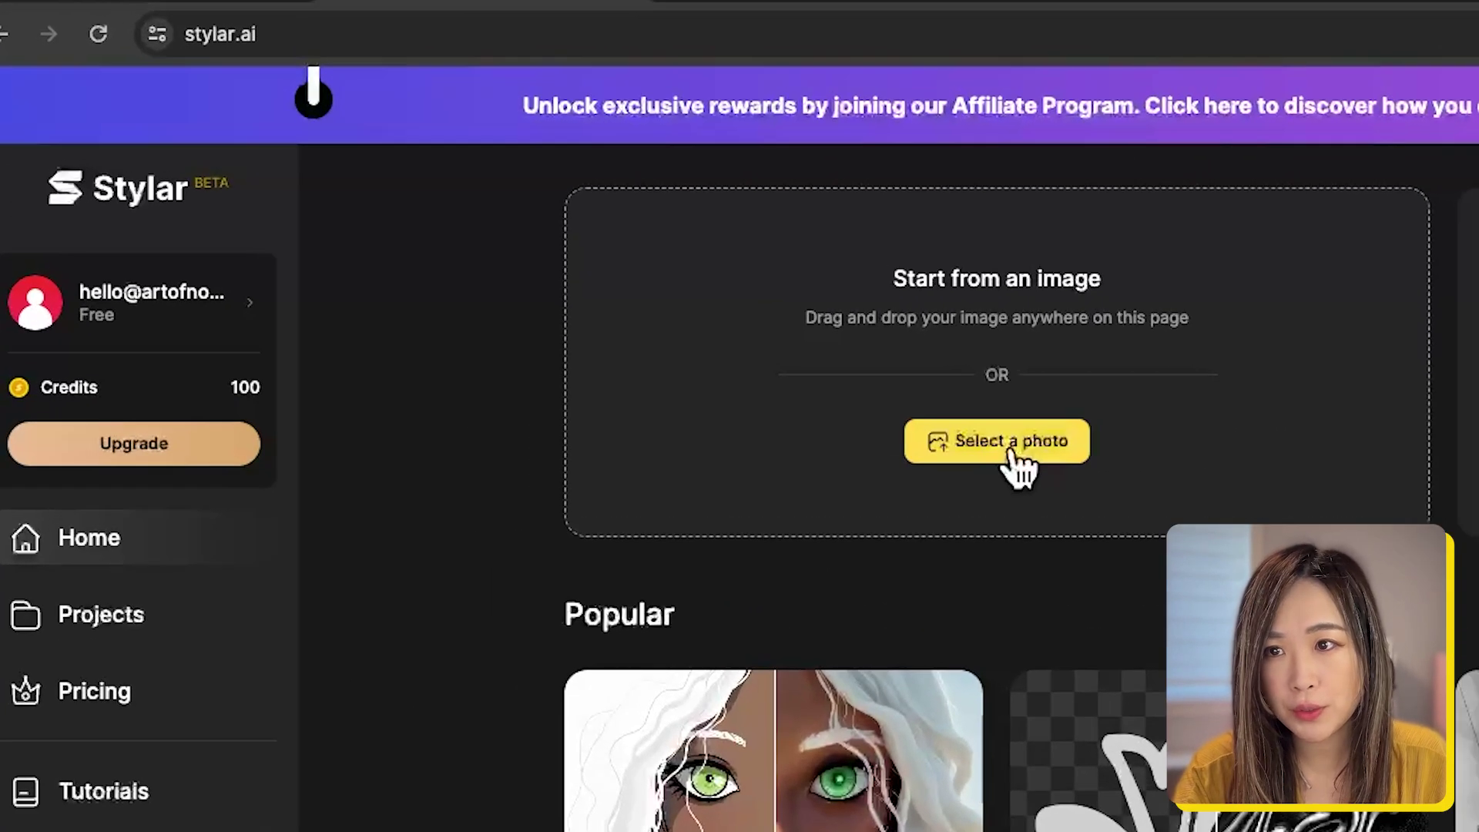
{"action": "left_click", "coordinate": [1012, 453]}
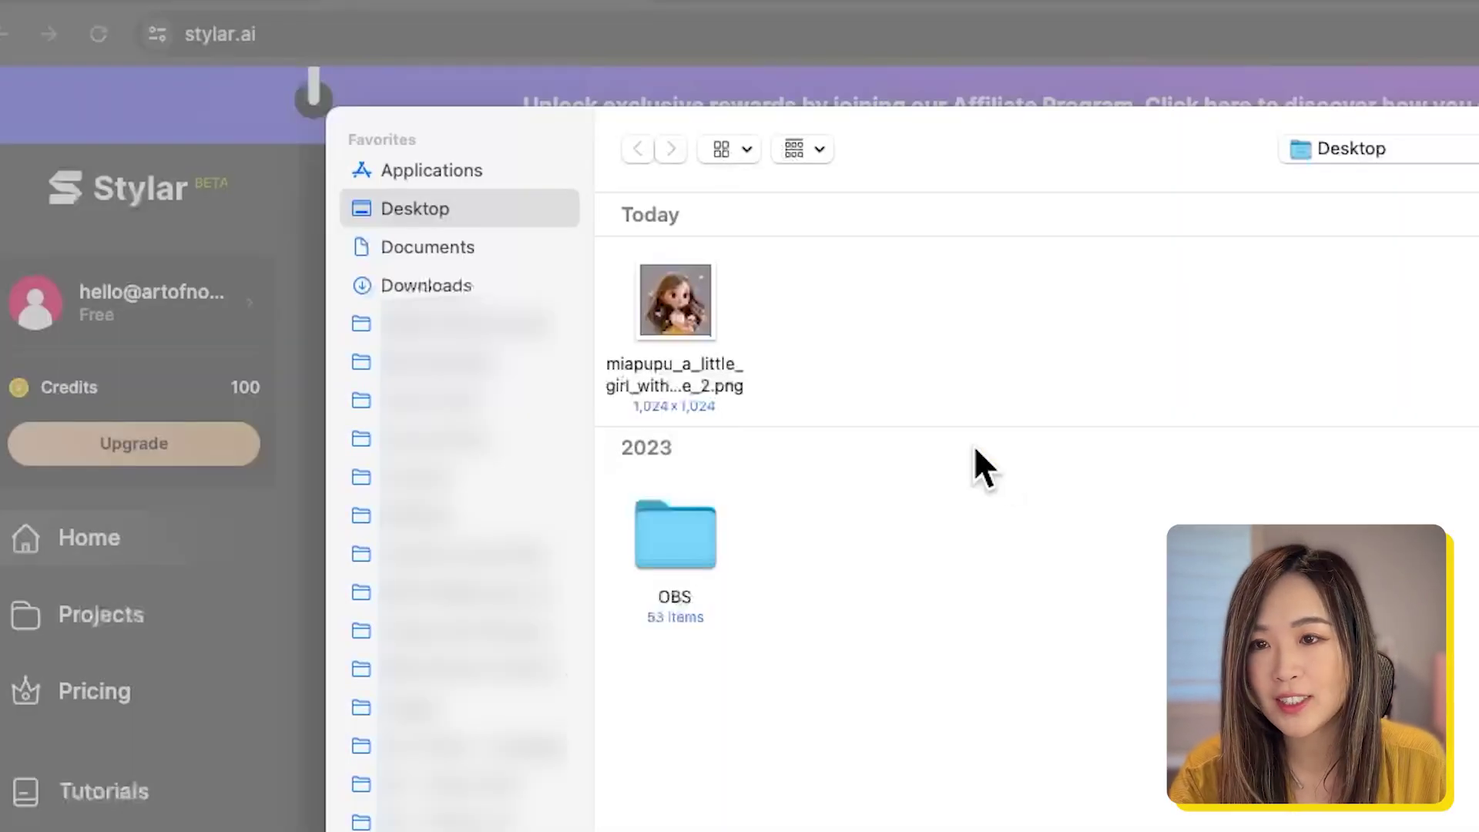
{"action": "left_click", "coordinate": [681, 311]}
{"action": "double_click", "coordinate": [682, 311]}
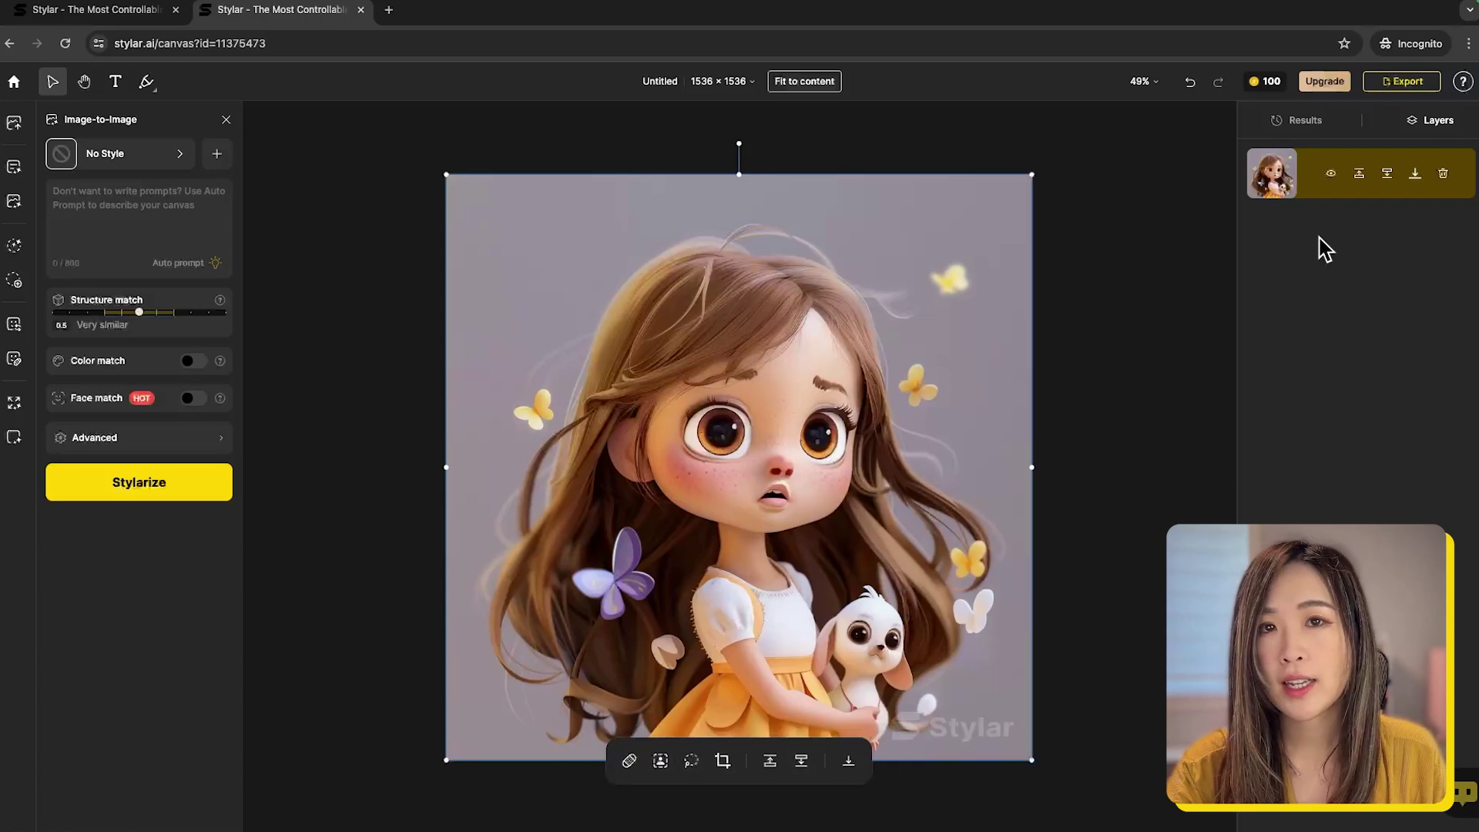
Check the Results and Layers panels and the 132-credit Free plan balance.
{"action": "left_click", "coordinate": [1328, 131]}
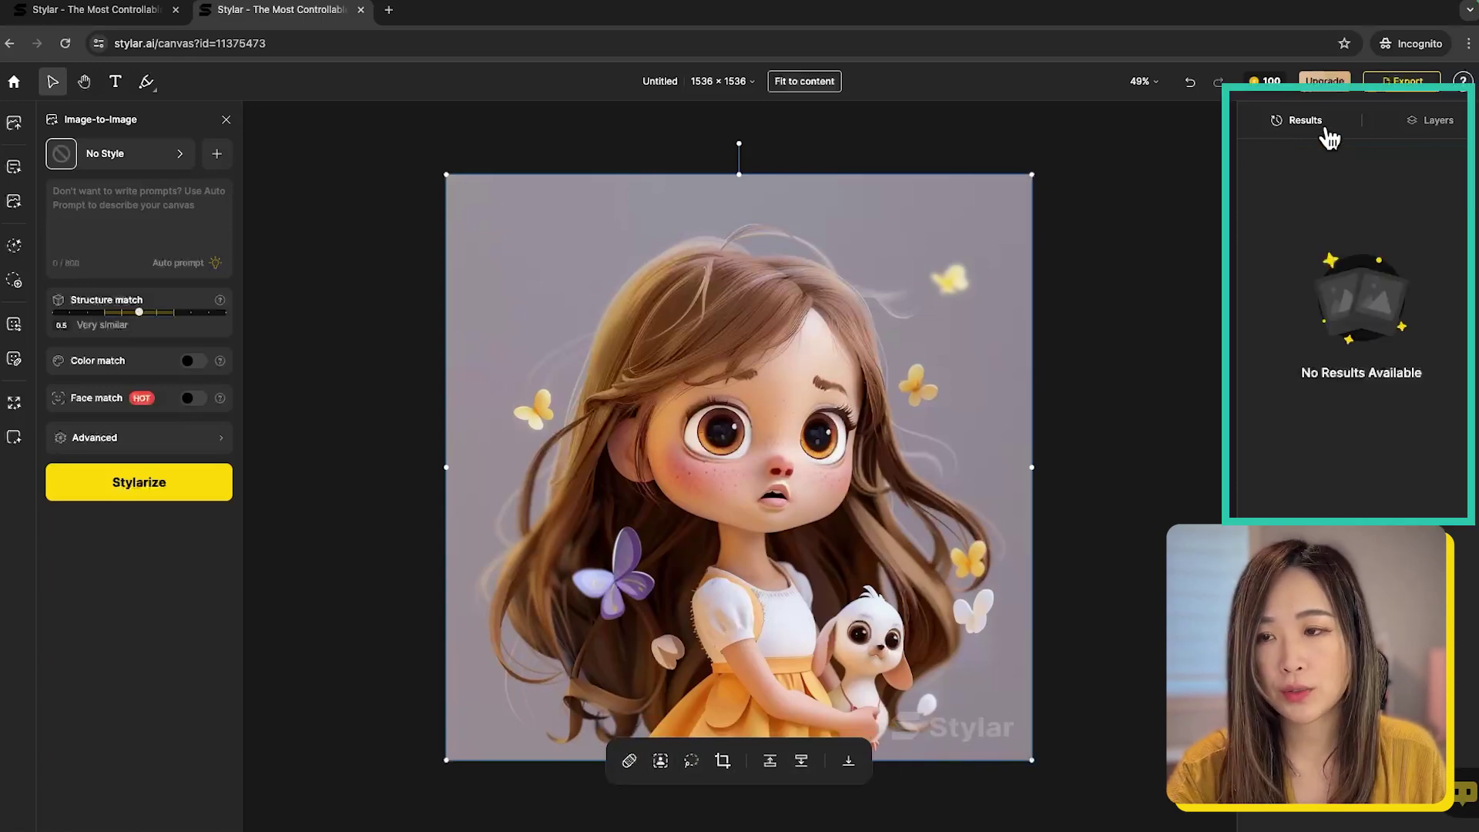
{"action": "left_click", "coordinate": [1440, 123]}
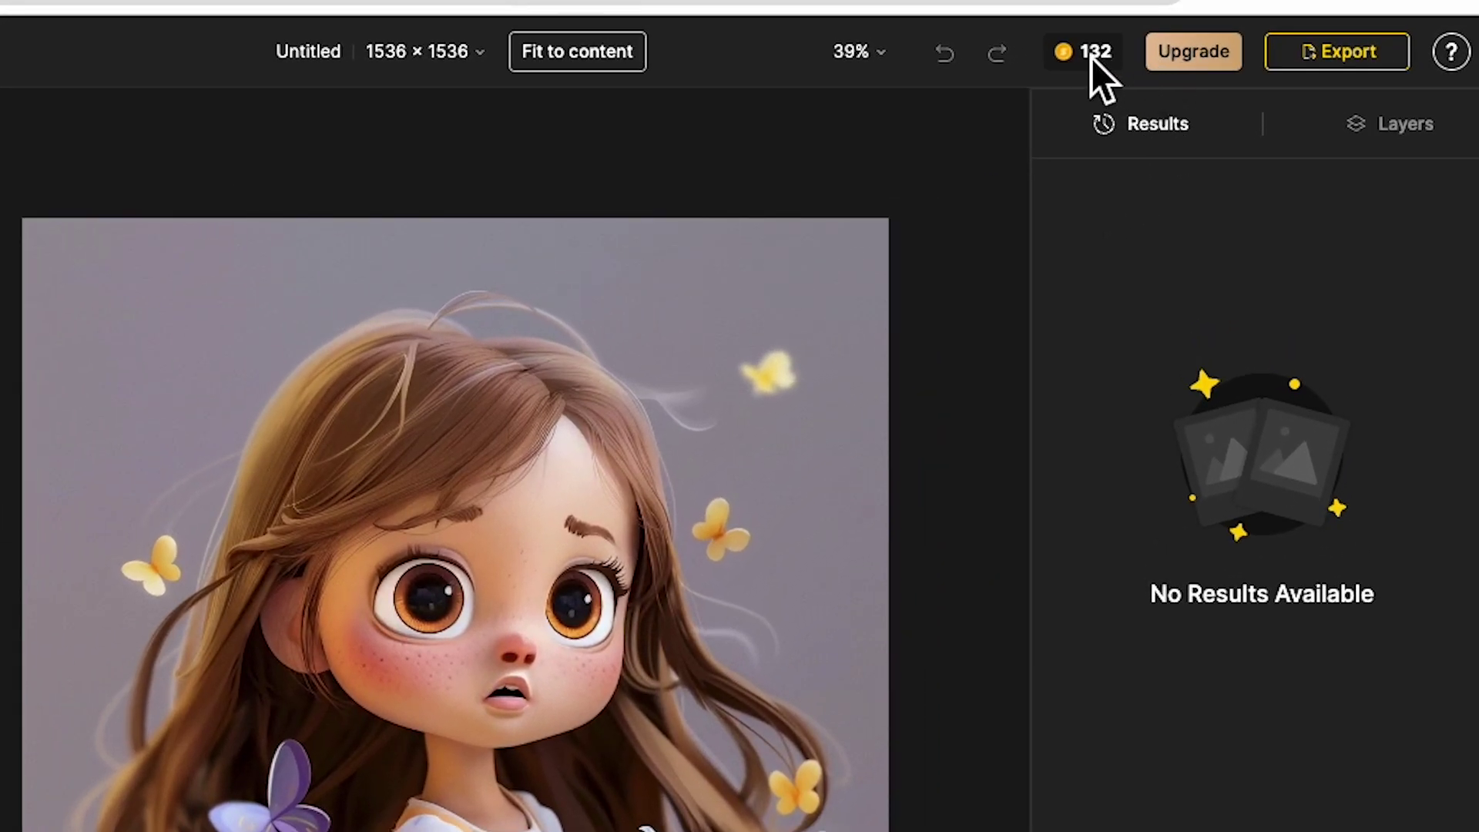
{"action": "mouse_move", "coordinate": [1091, 57]}
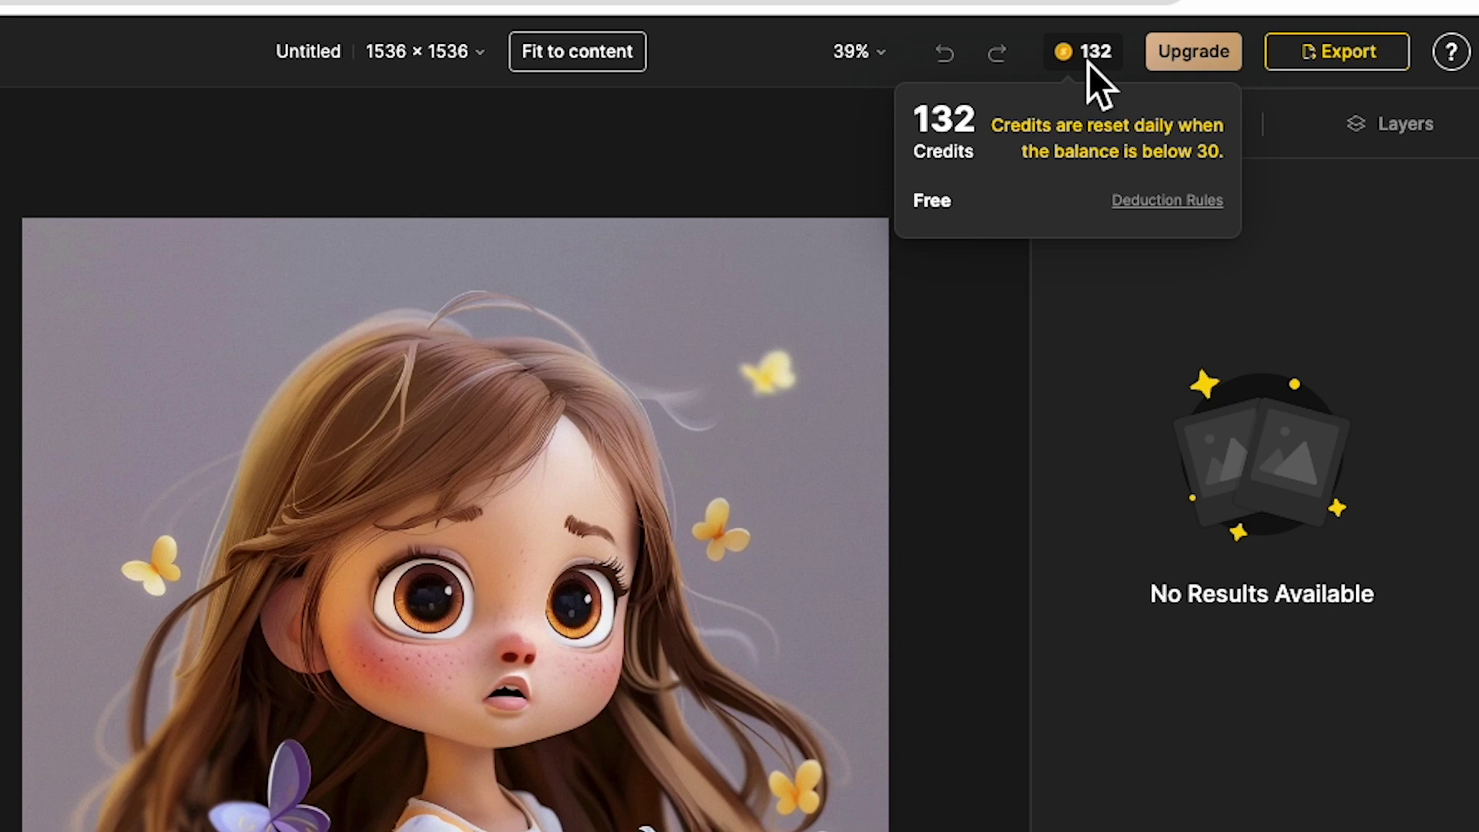
After viewing the subscription plans, rename the project to 'Lily coloring page' at 1536 × 1536.
{"action": "left_click", "coordinate": [1221, 55]}
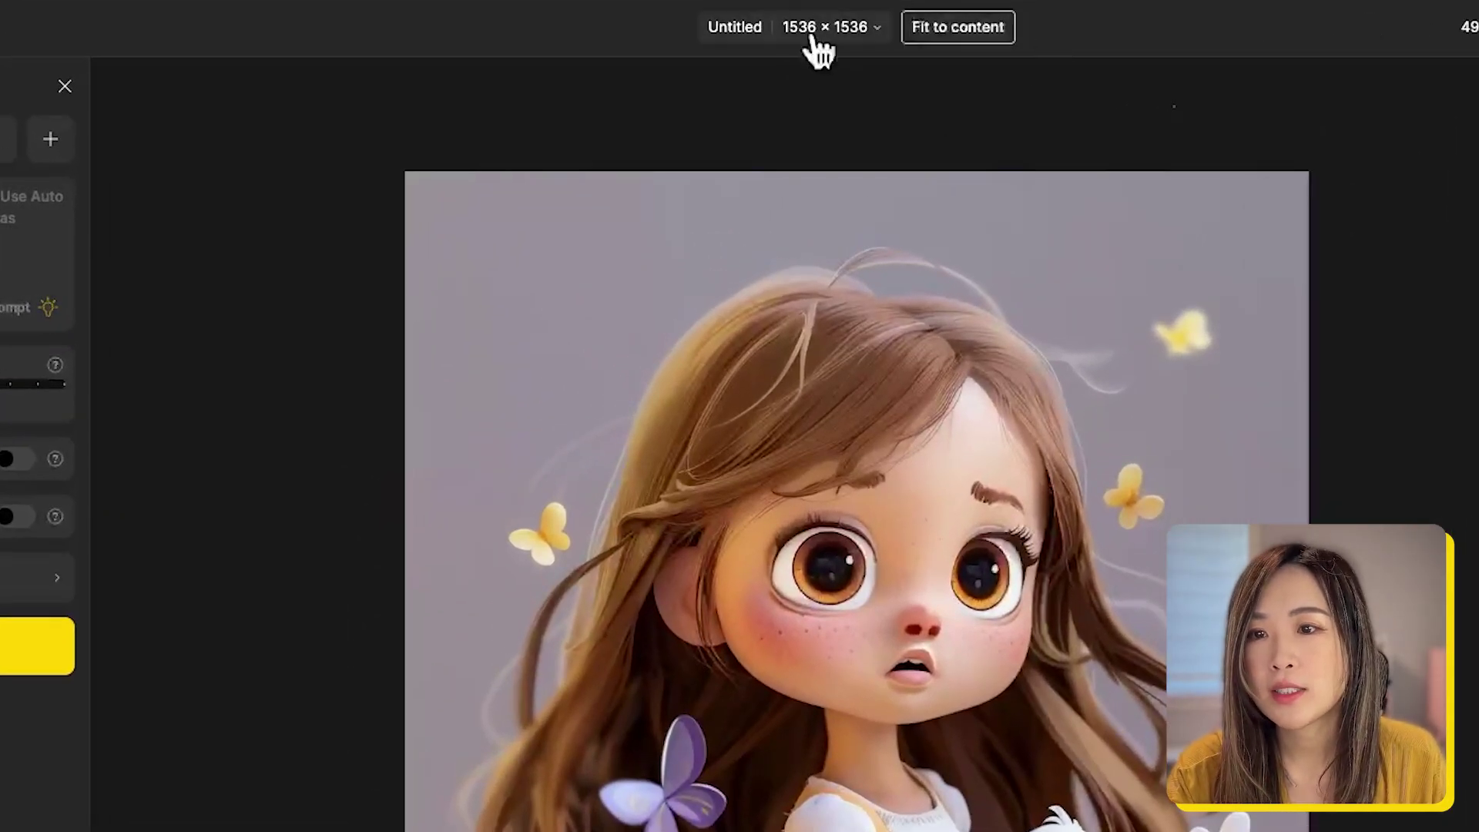
{"action": "left_click", "coordinate": [816, 29]}
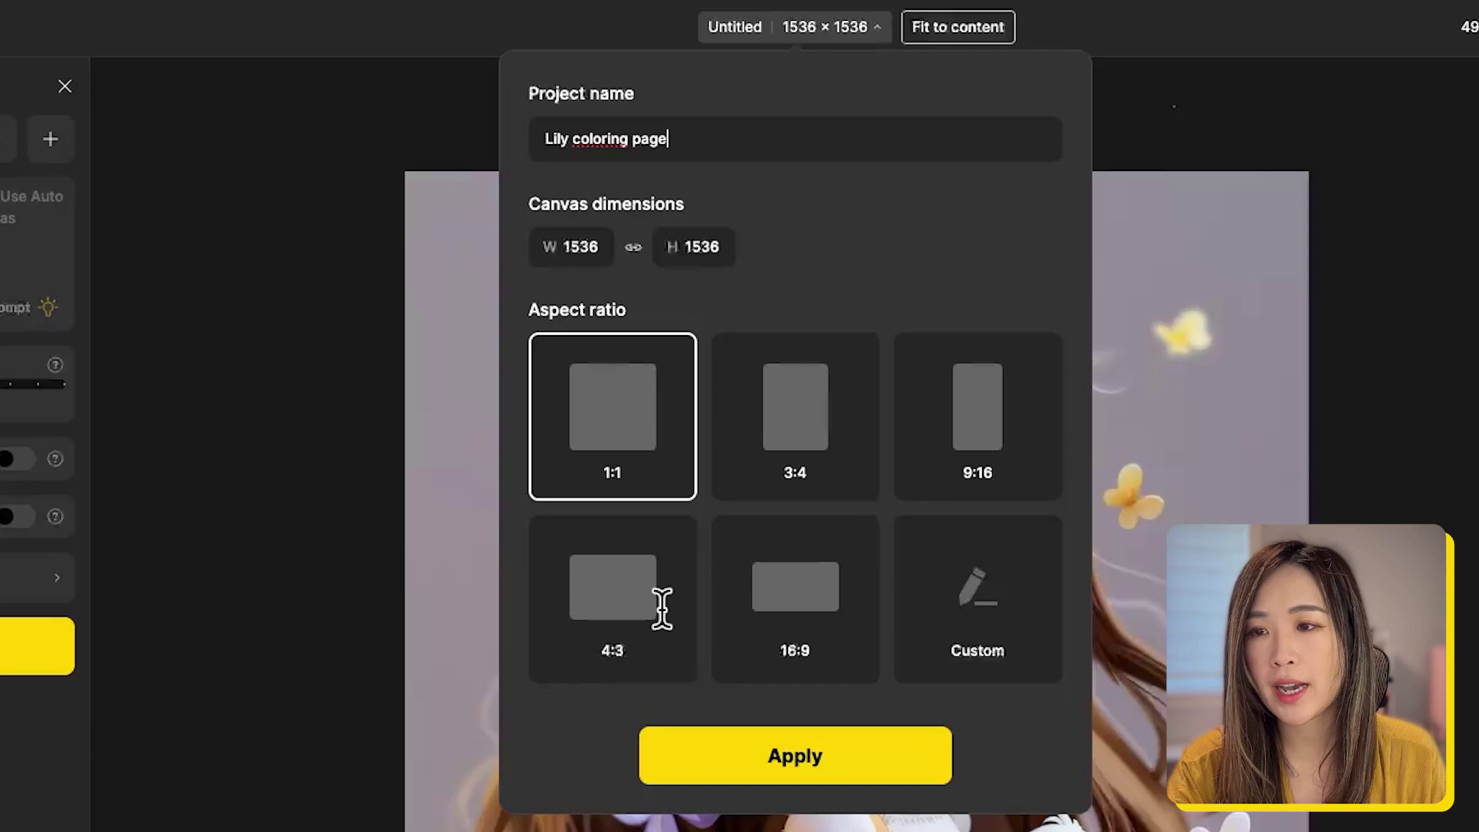
{"action": "left_click", "coordinate": [798, 759]}
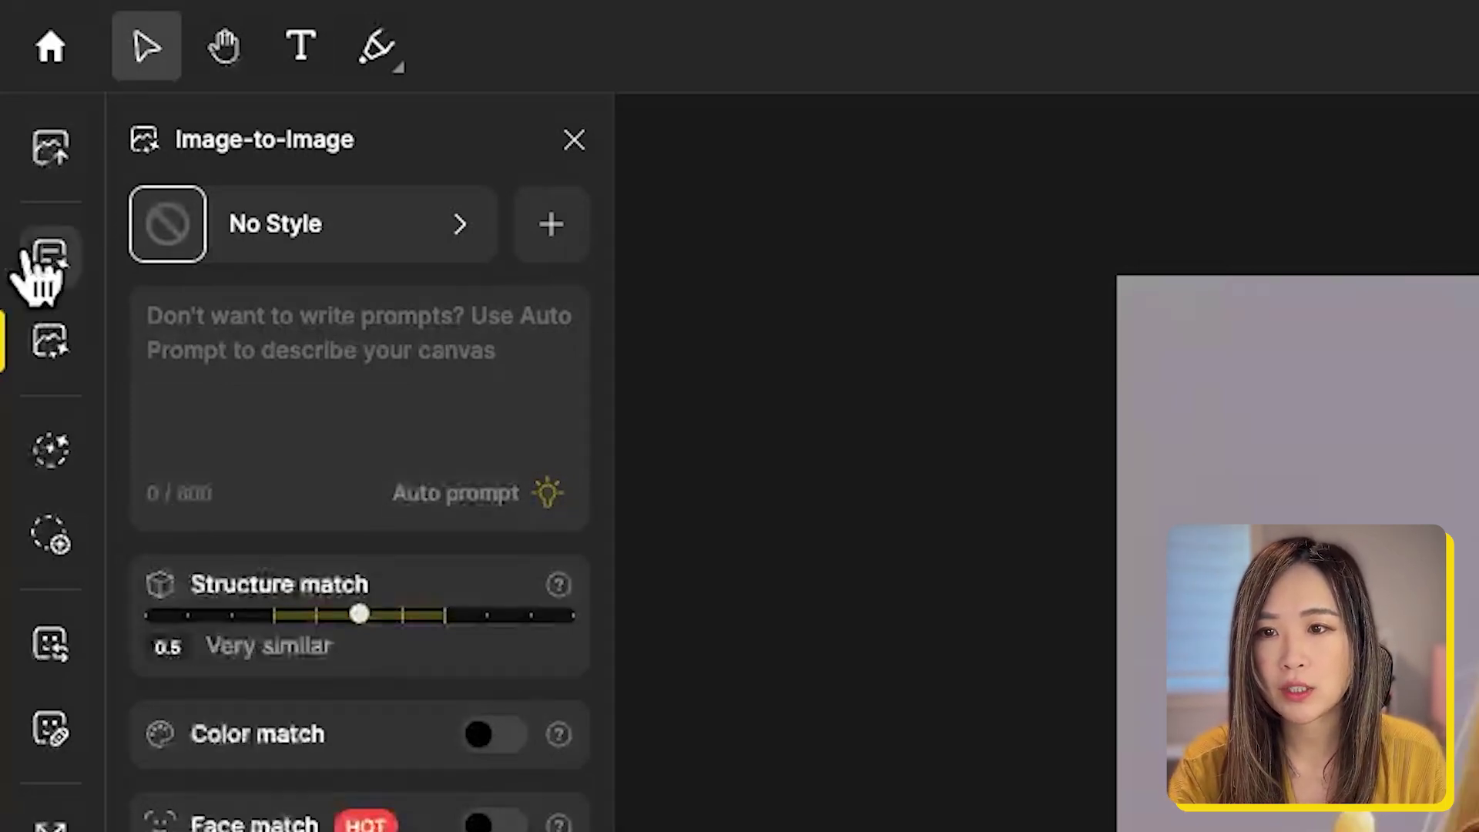
{"action": "mouse_move", "coordinate": [63, 265]}
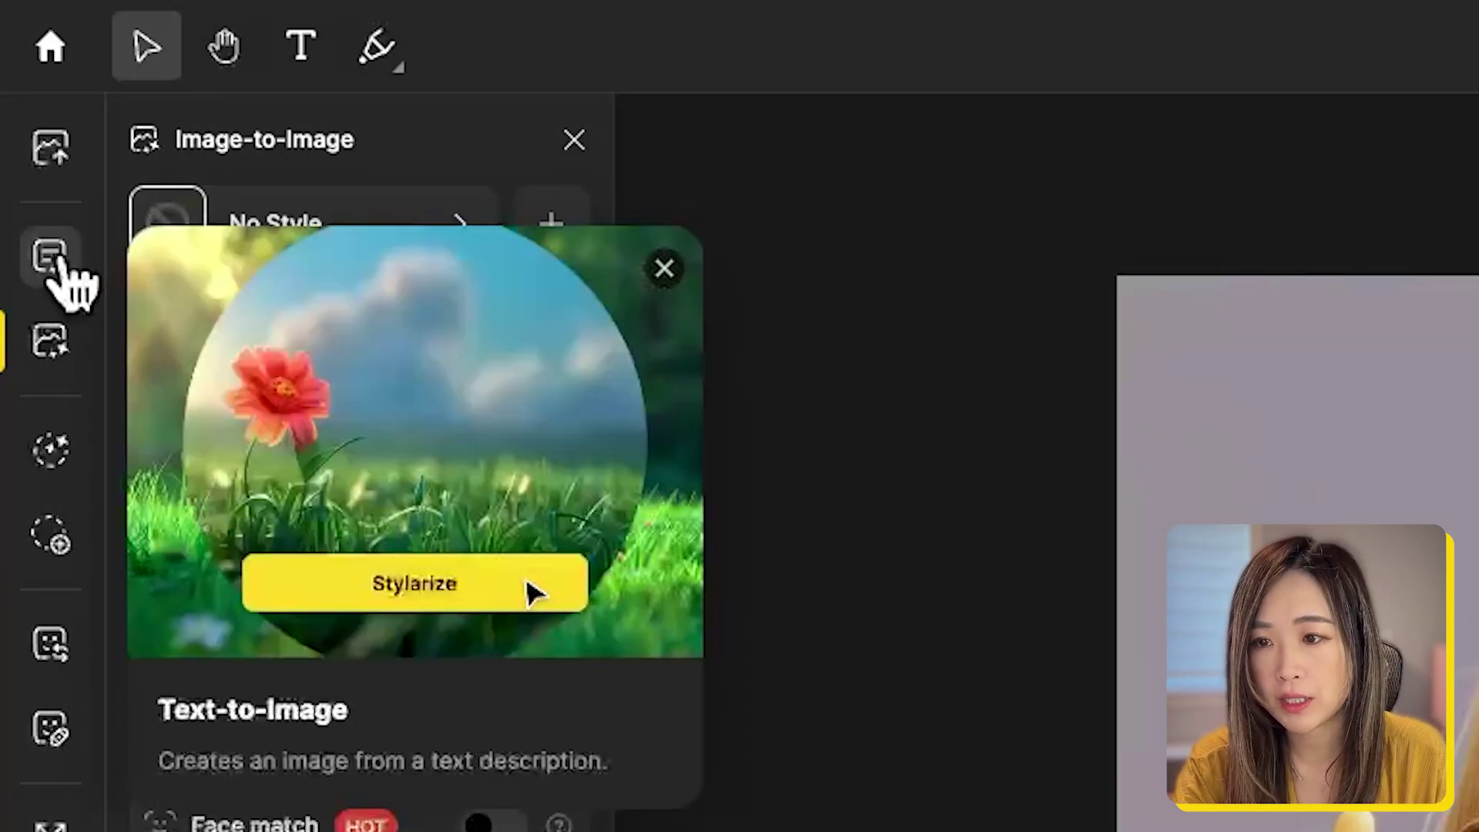
{"action": "mouse_move", "coordinate": [61, 350]}
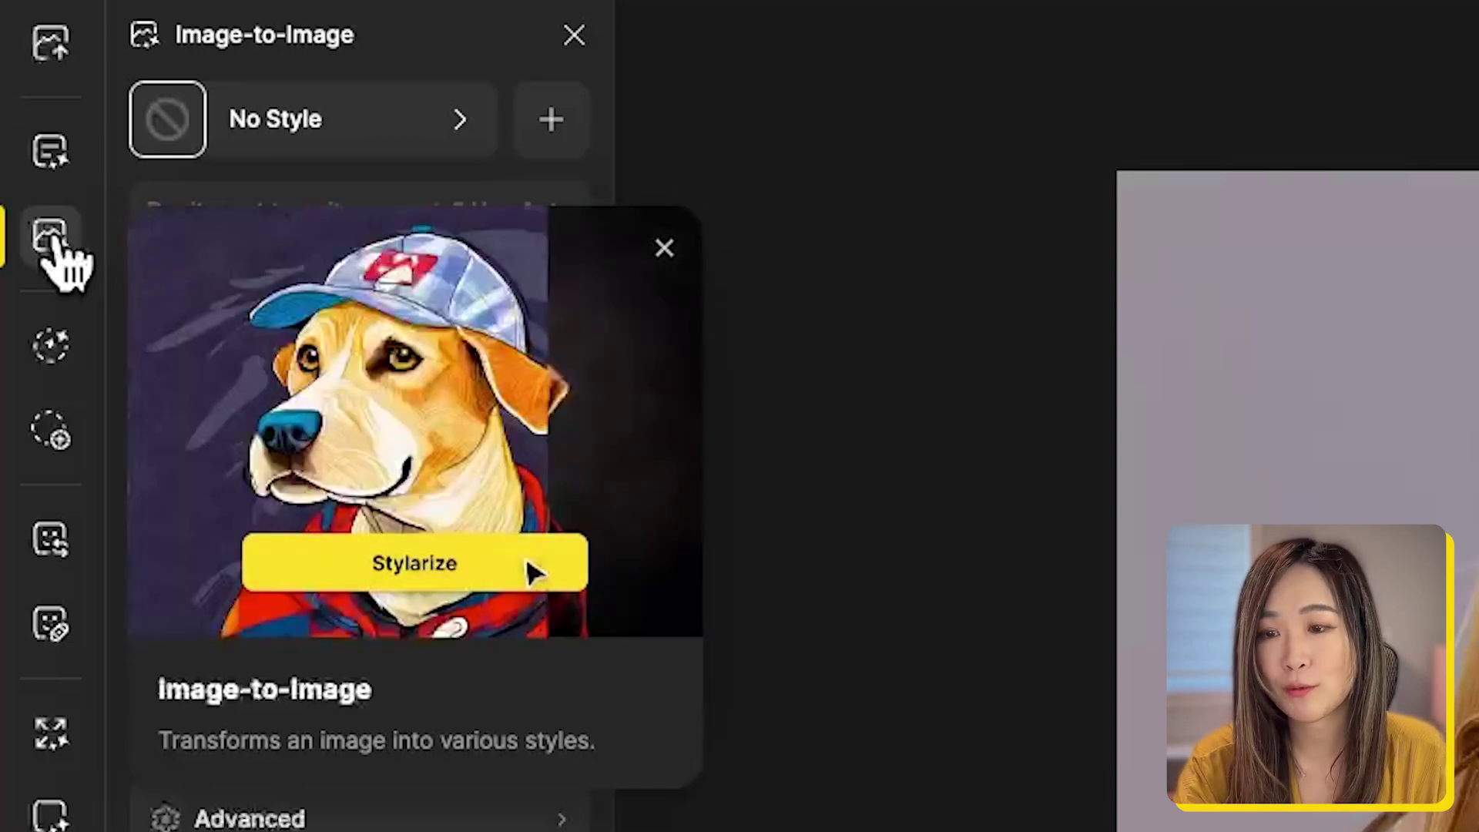
{"action": "mouse_move", "coordinate": [53, 355]}
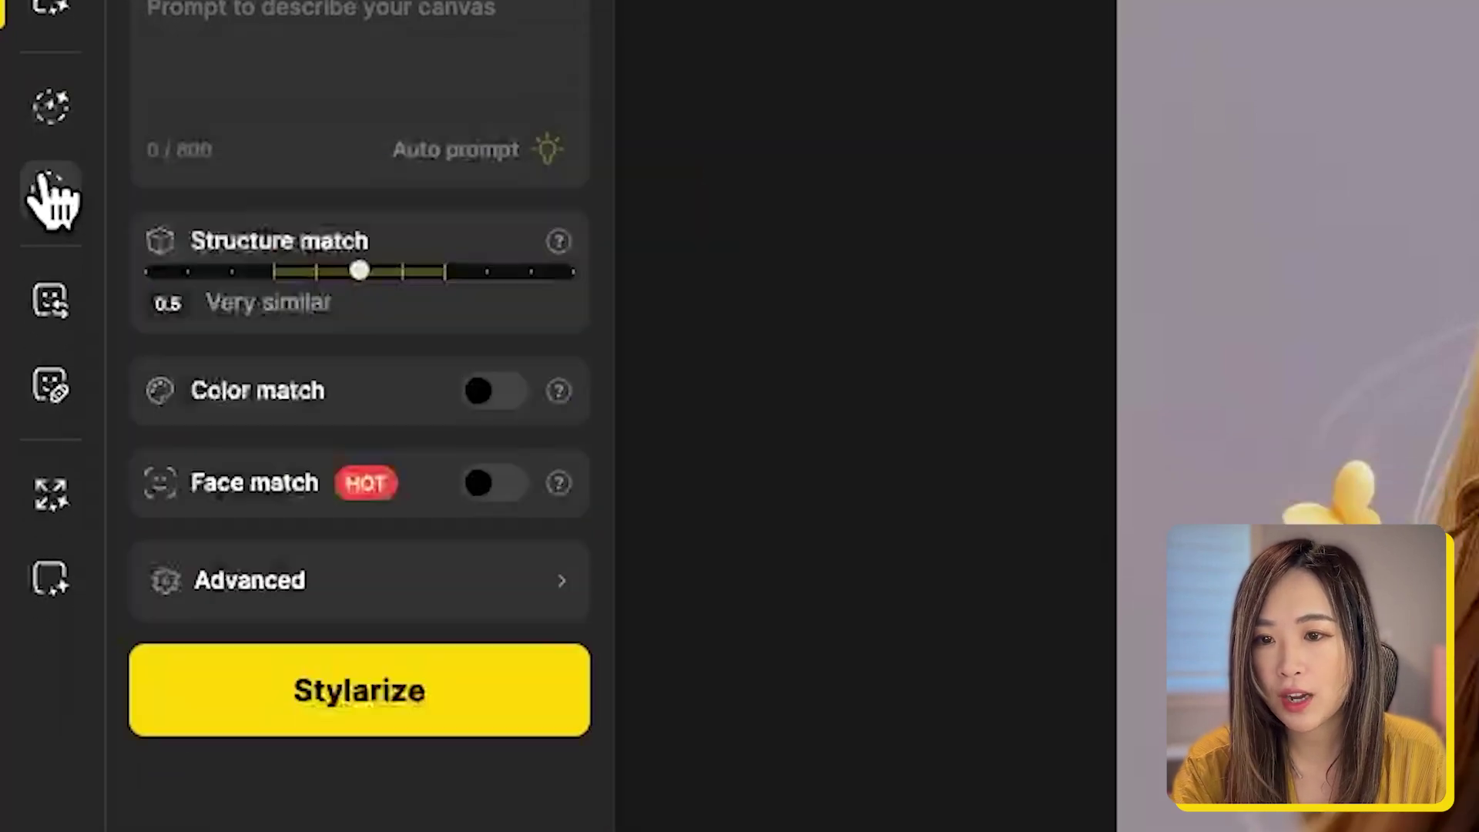
{"action": "mouse_move", "coordinate": [51, 202]}
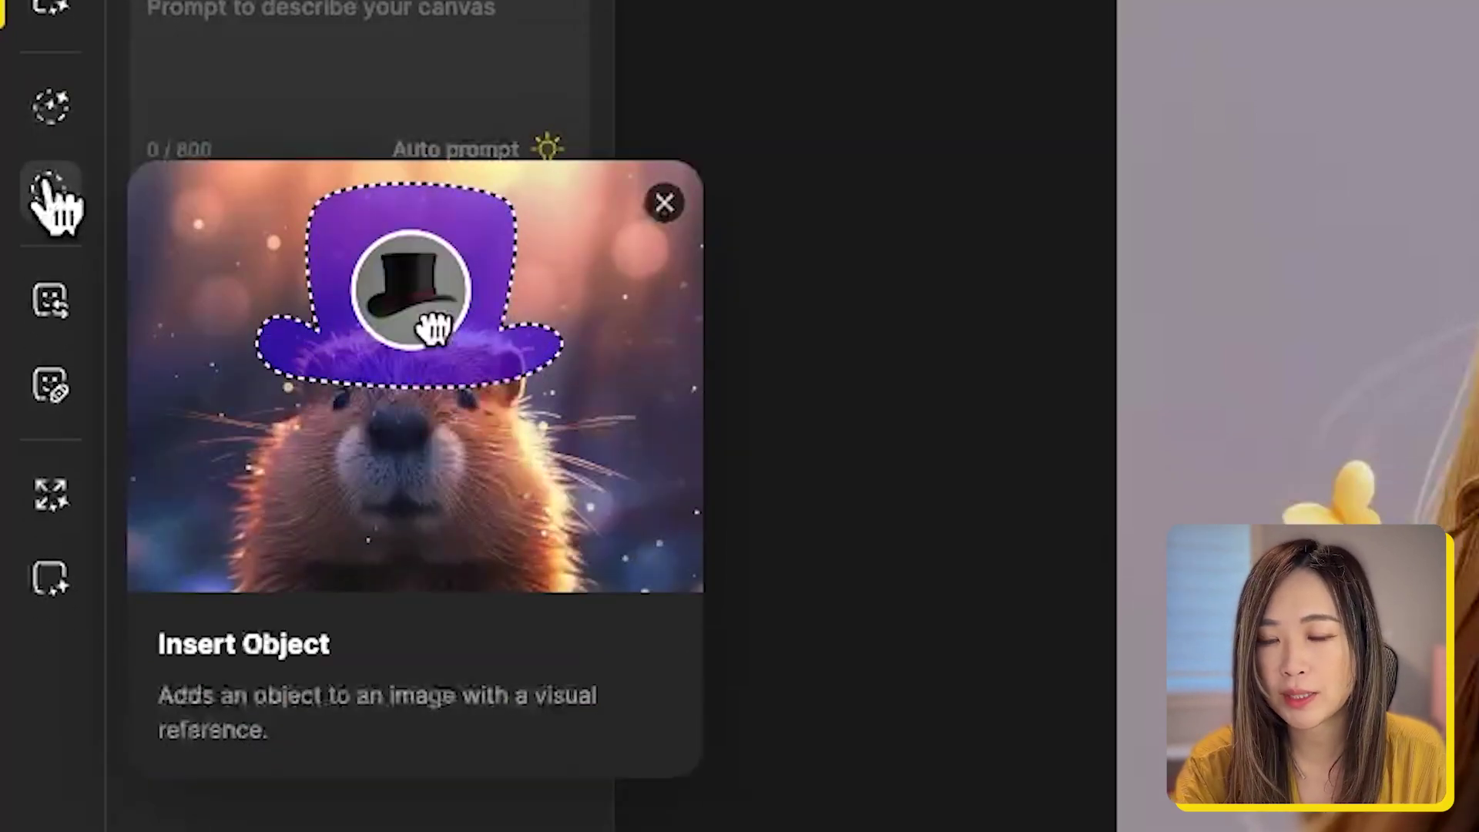
{"action": "mouse_move", "coordinate": [53, 291]}
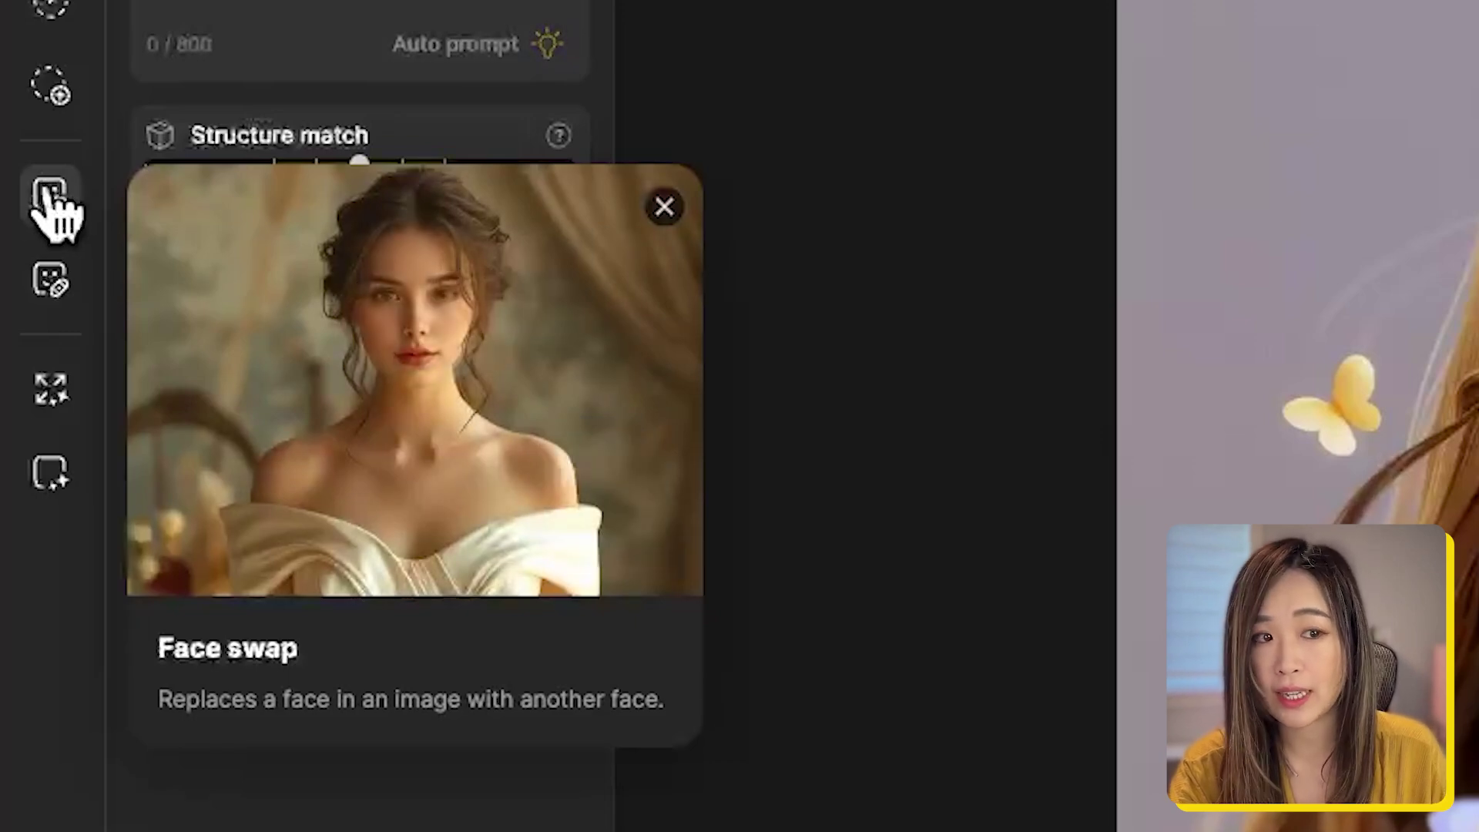
{"action": "mouse_move", "coordinate": [52, 278]}
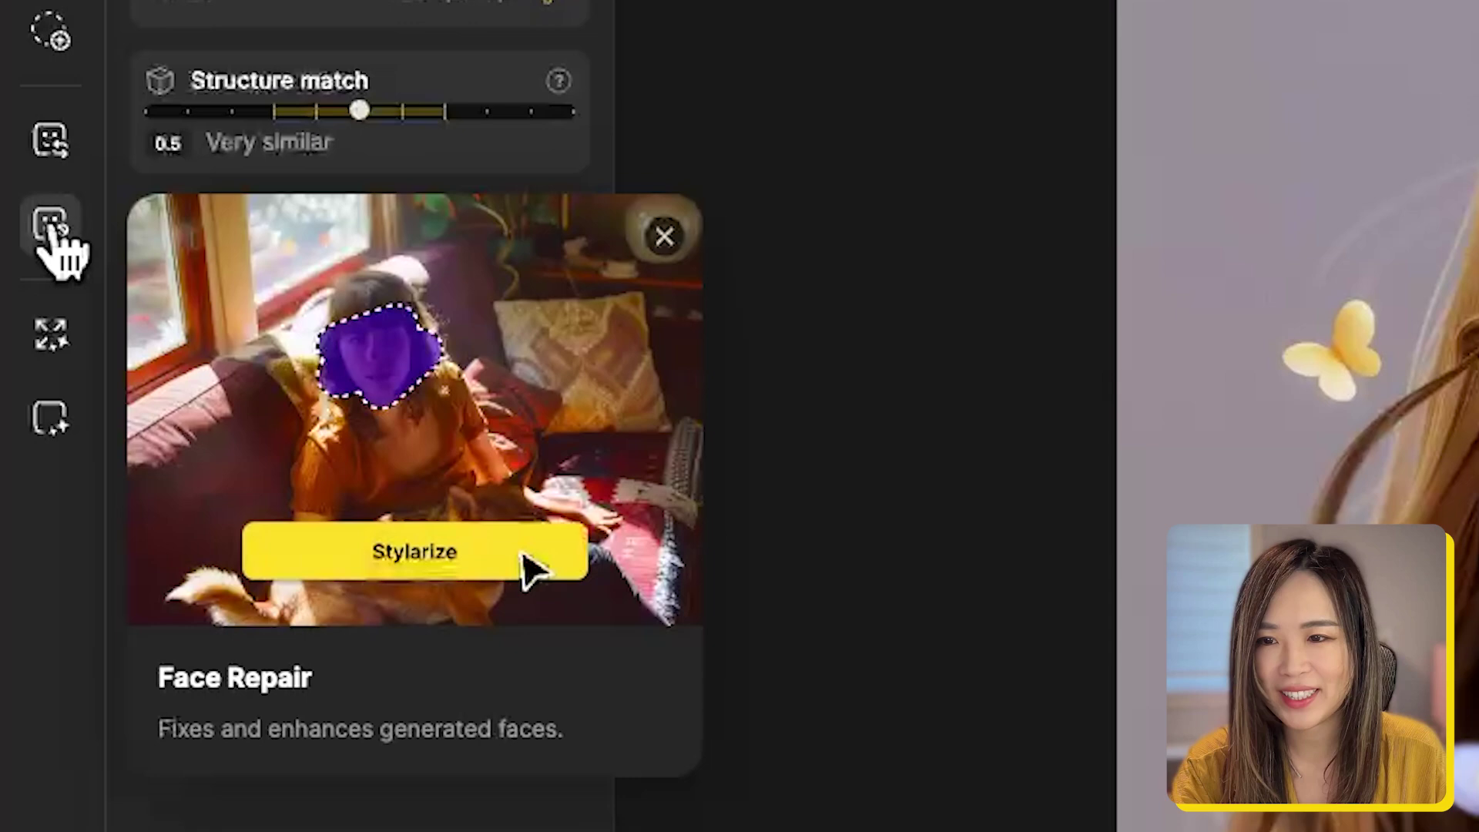
{"action": "mouse_move", "coordinate": [51, 334]}
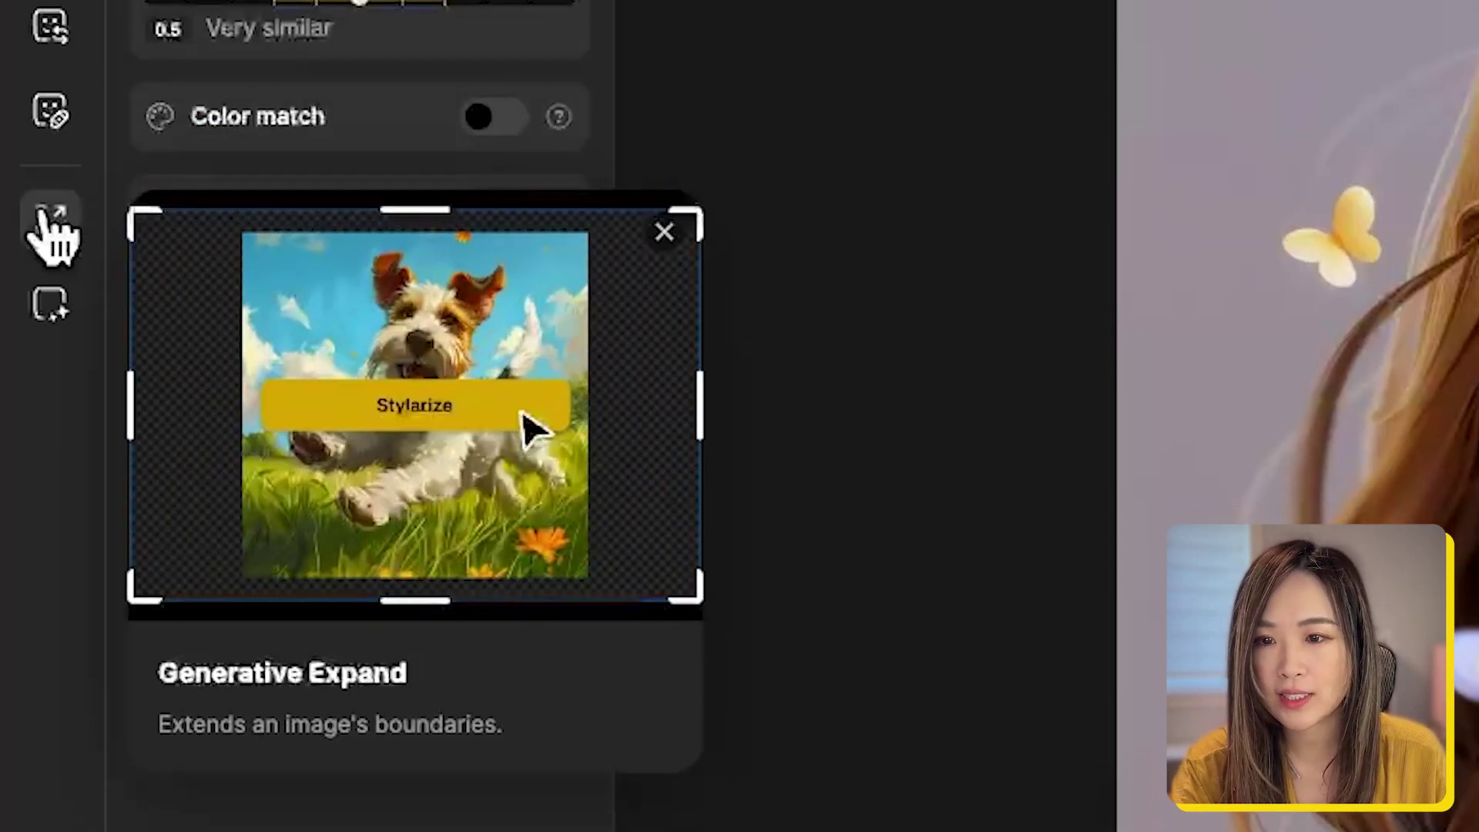
{"action": "mouse_move", "coordinate": [51, 308]}
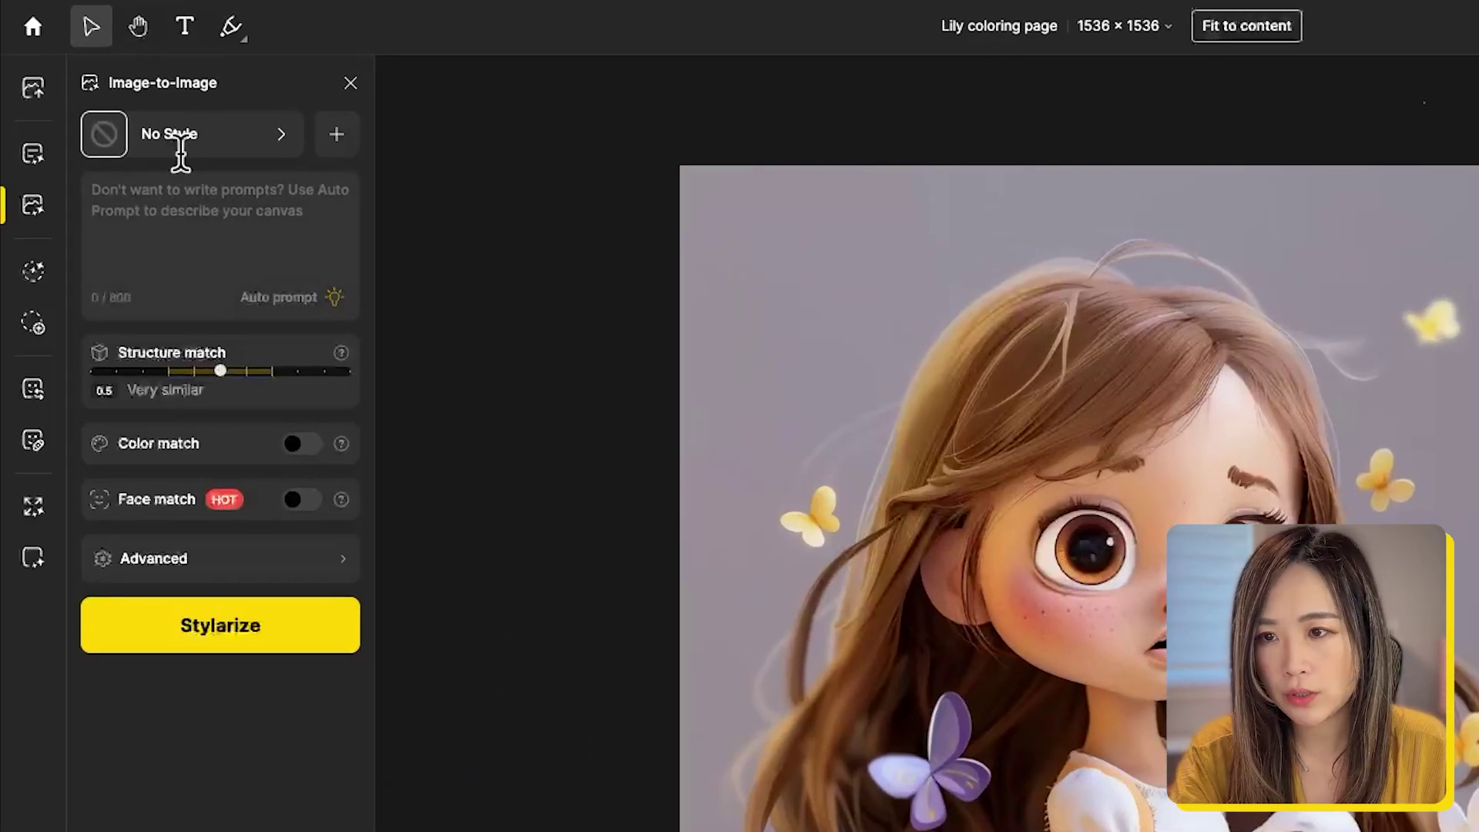
Browse the style gallery down to the Coloring Book line-art style.
{"action": "left_click", "coordinate": [210, 138]}
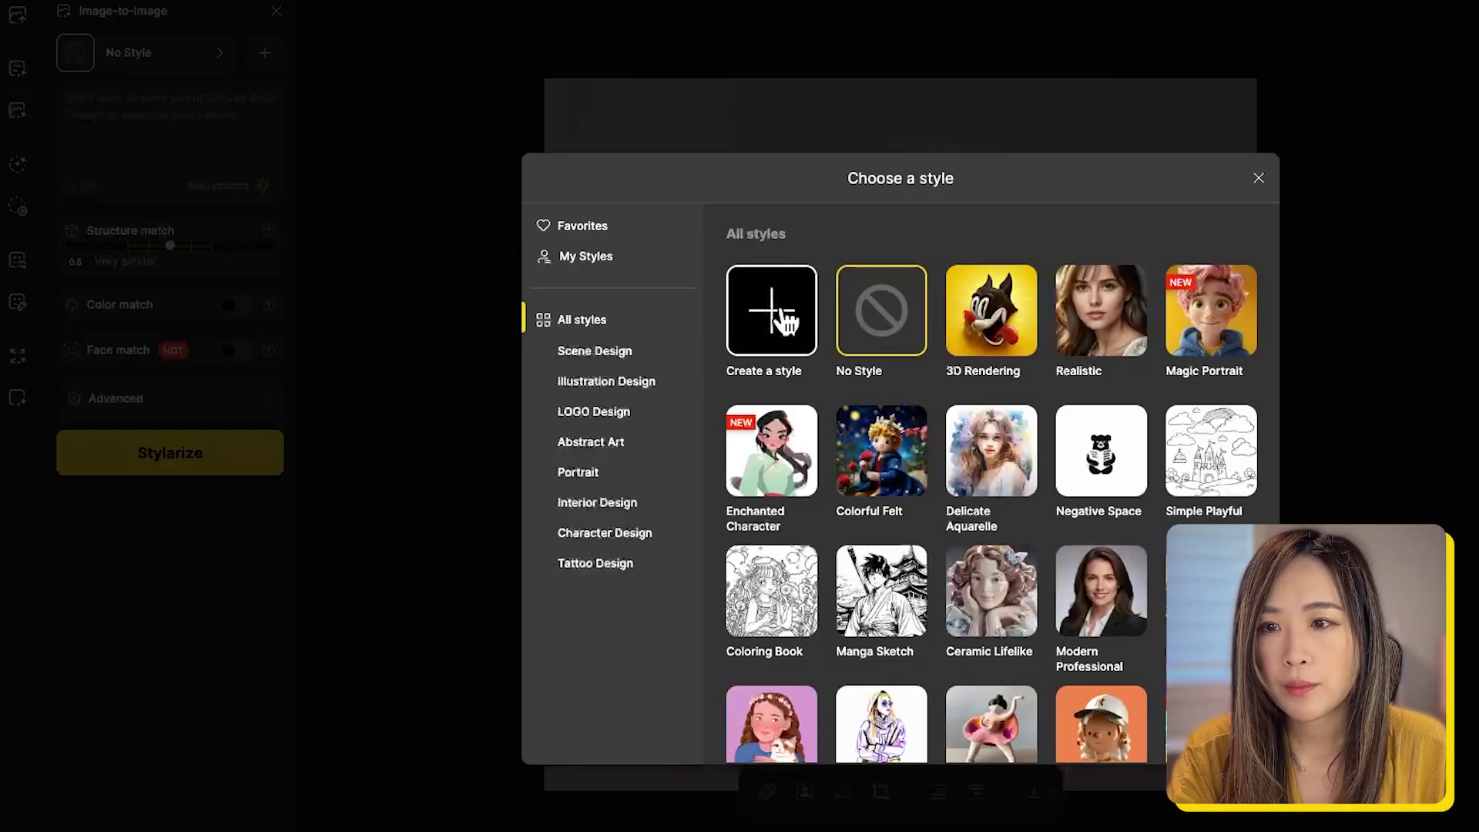
{"action": "left_click", "coordinate": [786, 319]}
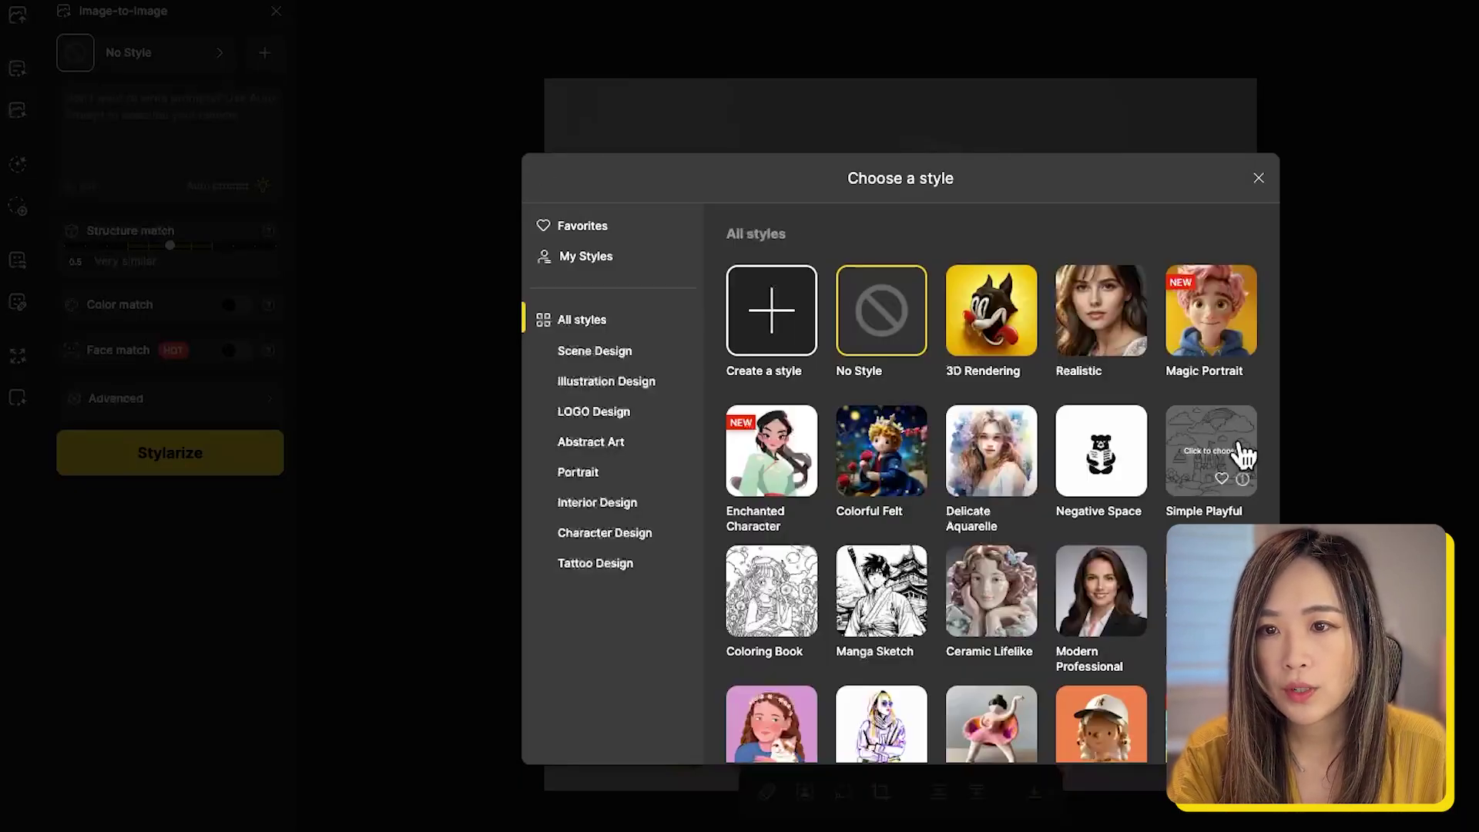
{"action": "scroll", "coordinate": [1233, 458], "scroll_direction": "down", "scroll_amount": 5}
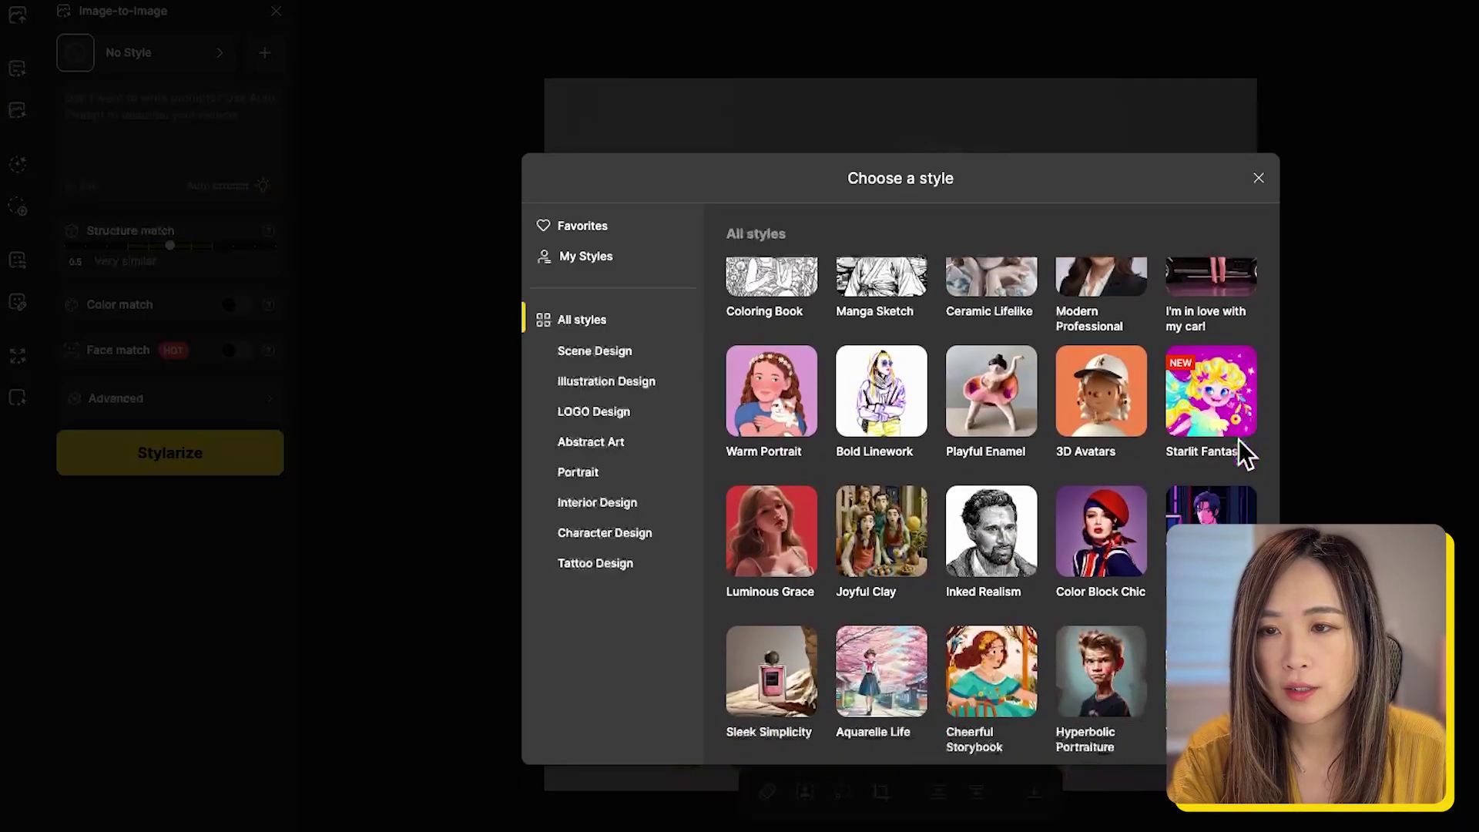
{"action": "scroll", "coordinate": [1242, 454], "scroll_direction": "down", "scroll_amount": 4}
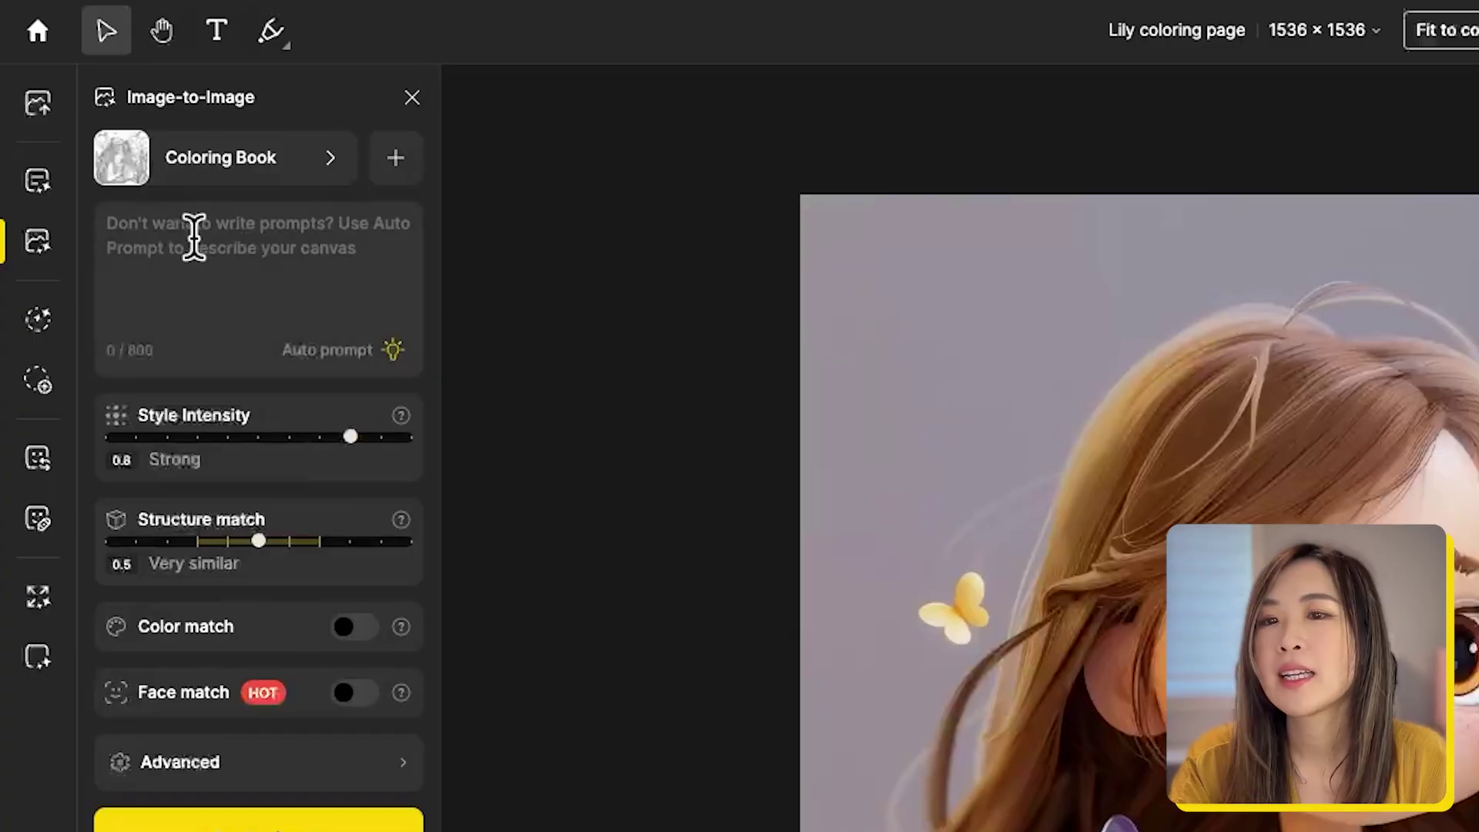
Auto-describe the girl image, delete 'rosy', 'yellow' and 'white', and make it 'A coloring page of…'.
{"action": "left_click", "coordinate": [195, 237]}
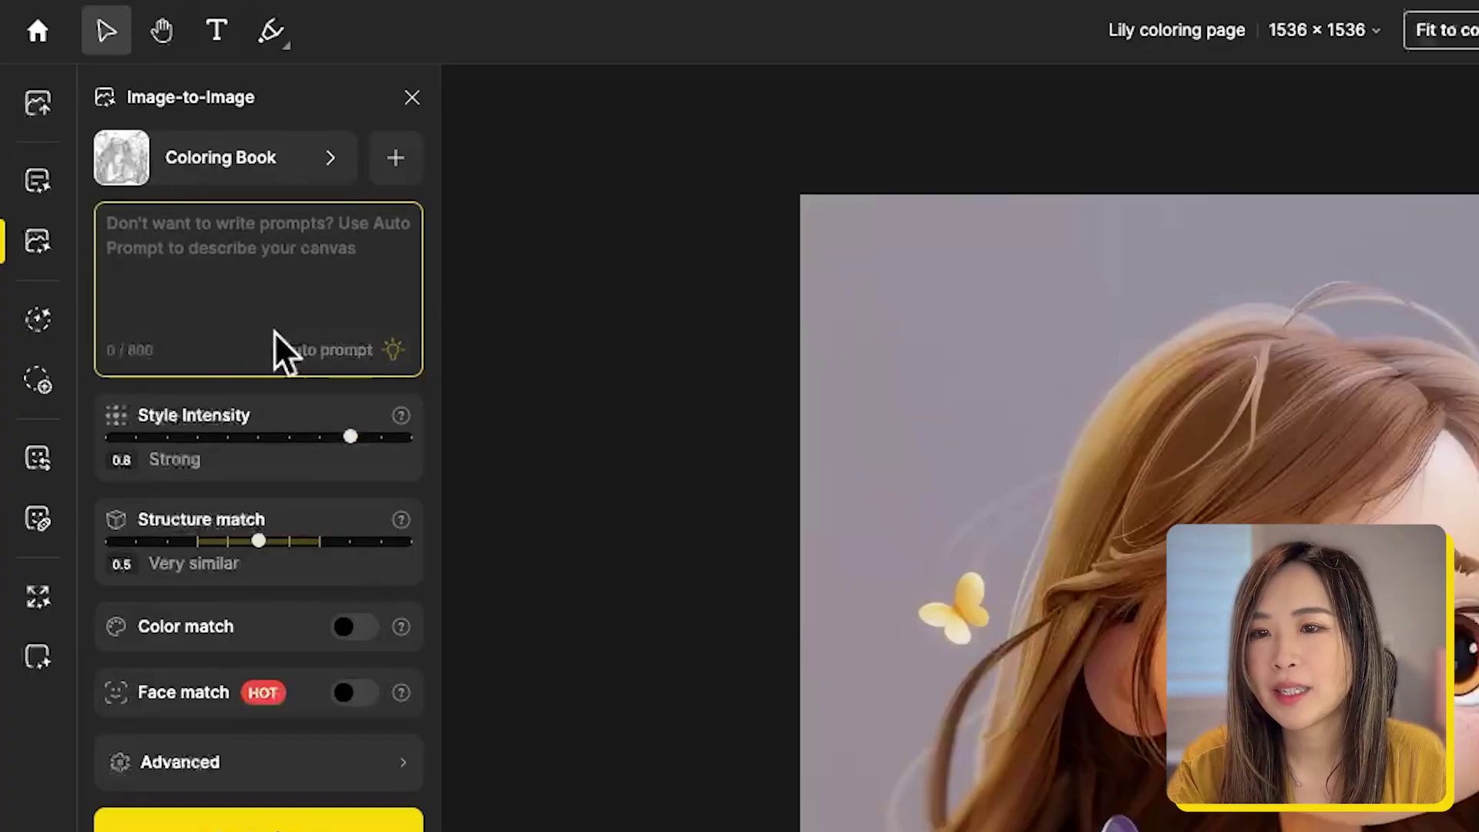
{"action": "left_click", "coordinate": [351, 345]}
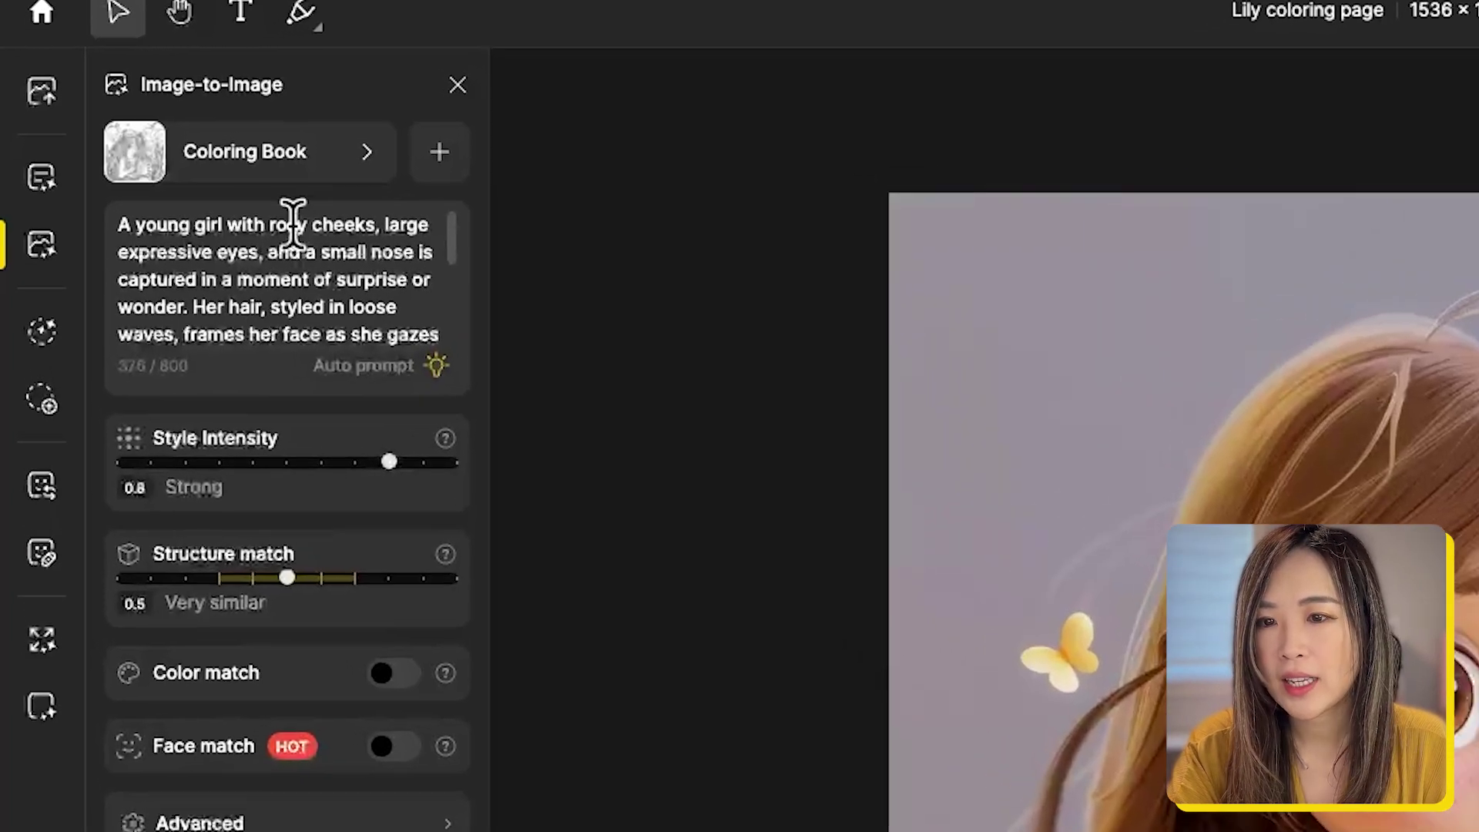
{"action": "double_click", "coordinate": [226, 224]}
{"action": "key", "text": "BackSpace"}
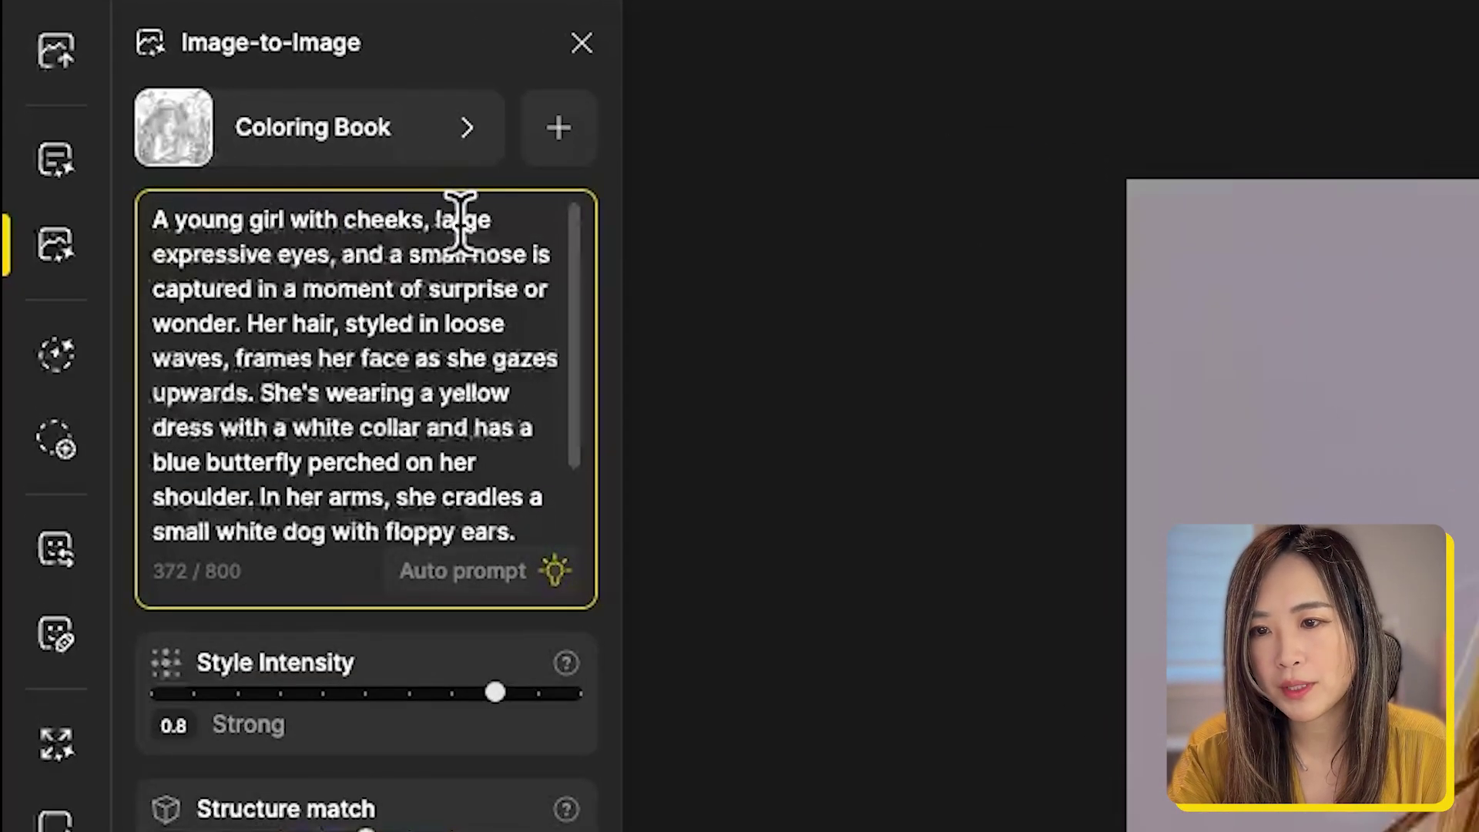
{"action": "double_click", "coordinate": [482, 393]}
{"action": "key", "text": "BackSpace"}
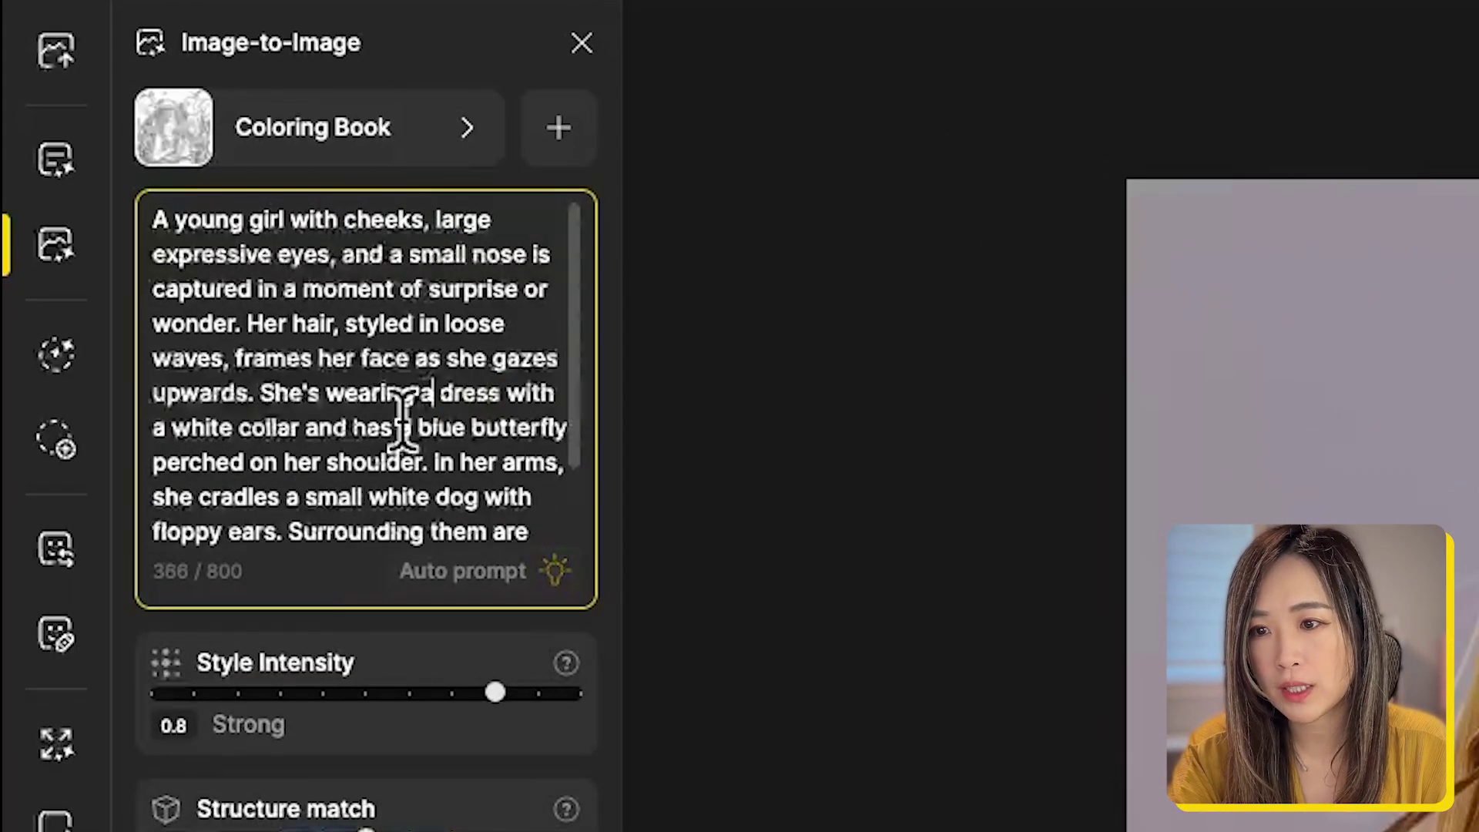
{"action": "double_click", "coordinate": [198, 427]}
{"action": "key", "text": "BackSpace"}
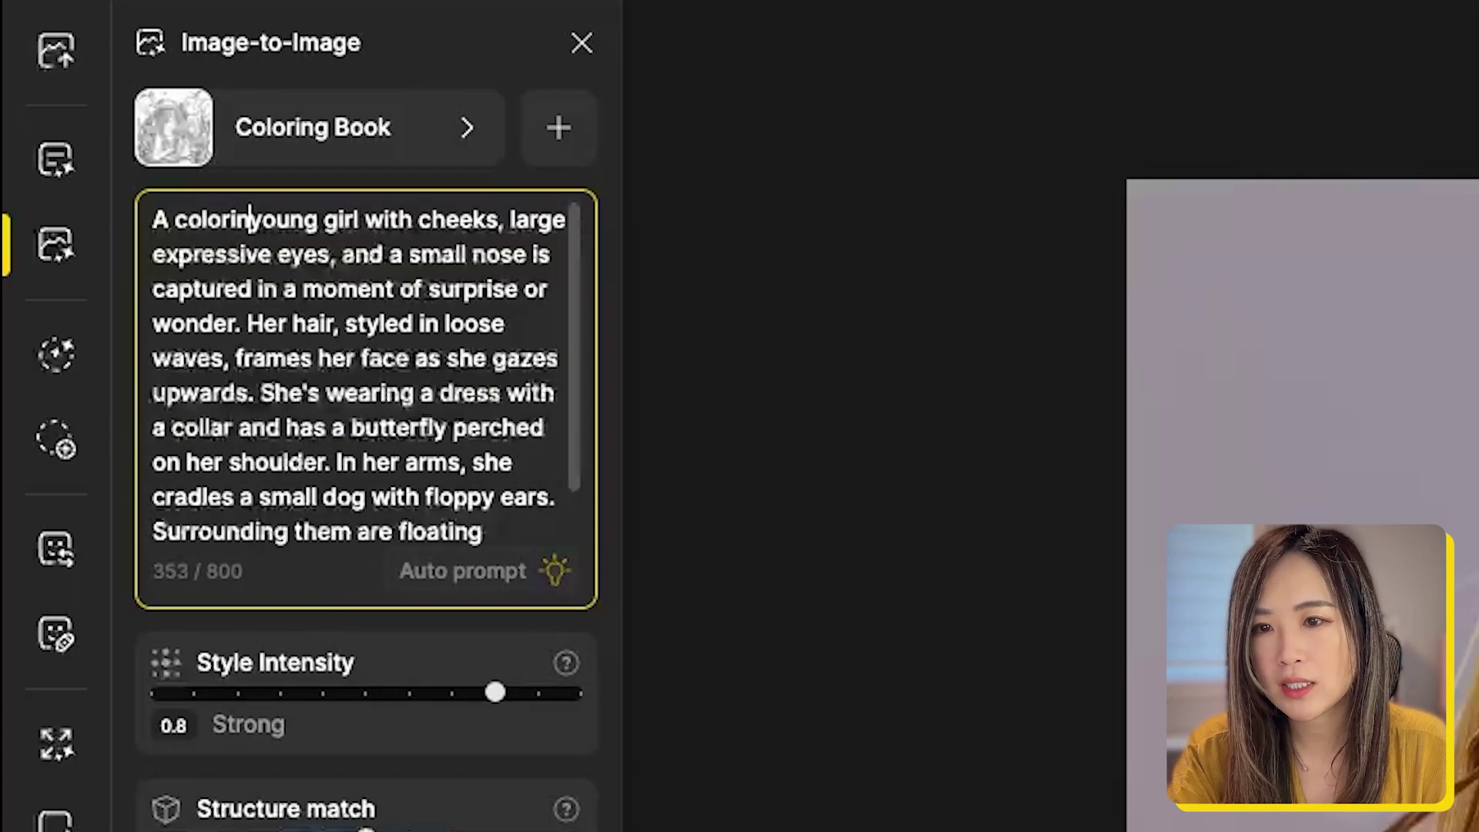
{"action": "type", "text": "page "}
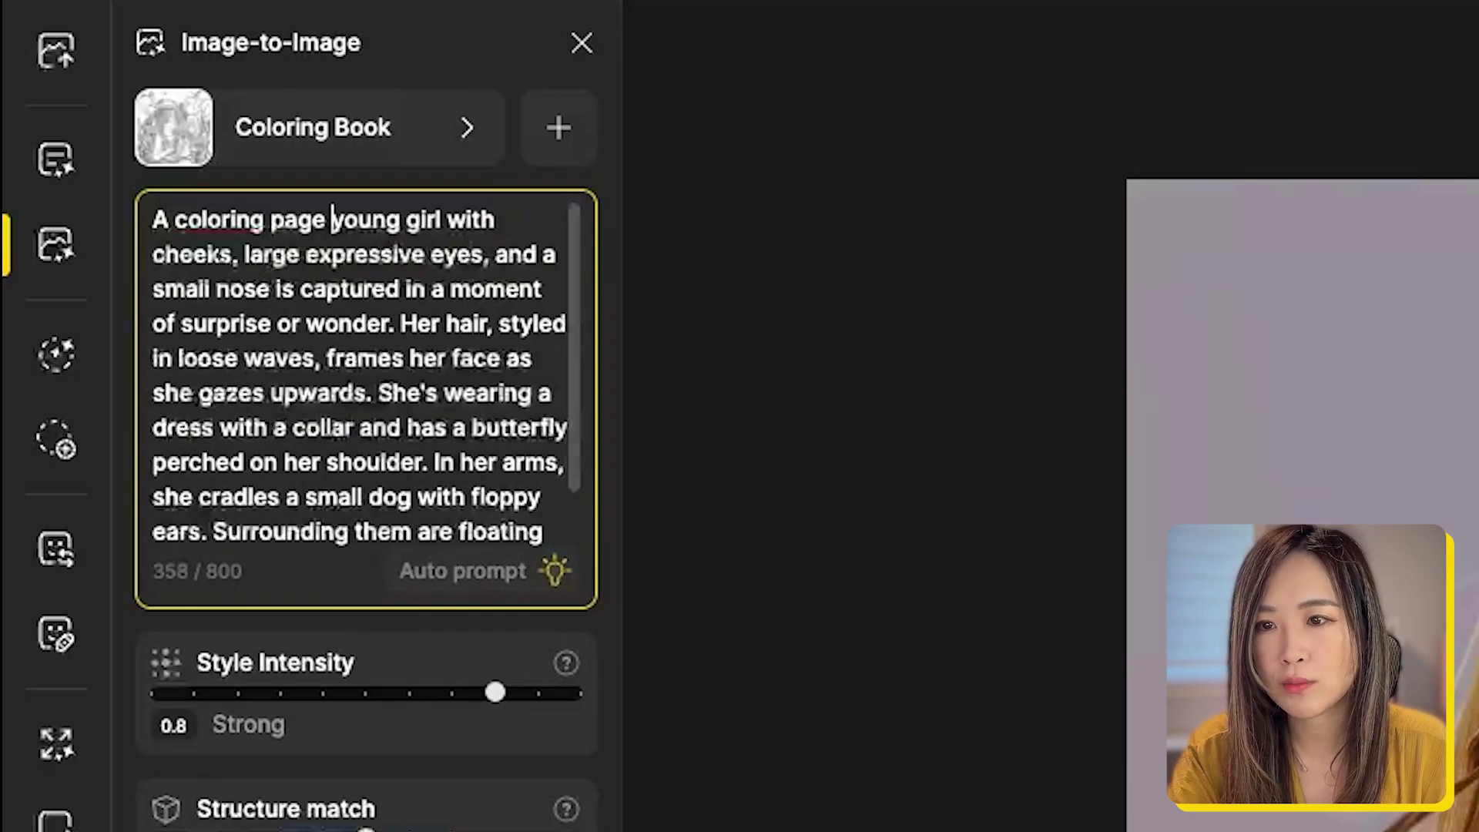
{"action": "type", "text": "of a little"}
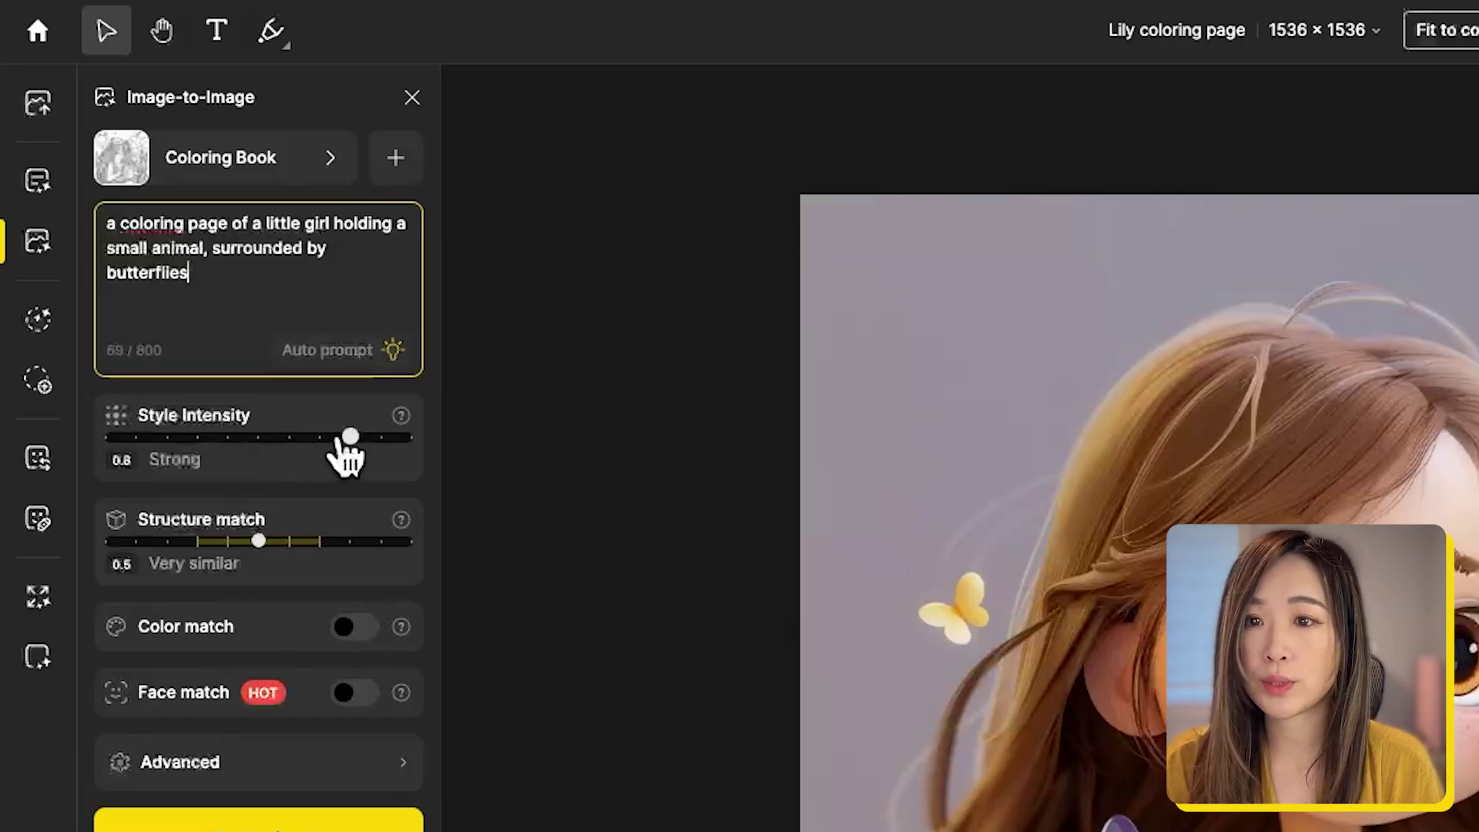
Set Structure match to 0.9 (Quite strict) with Style Intensity 0.8, checking the Color and Face match tooltips.
{"action": "mouse_move", "coordinate": [348, 438]}
{"action": "left_mouse_down"}
{"action": "mouse_move", "coordinate": [228, 437]}
{"action": "mouse_move", "coordinate": [383, 437]}
{"action": "mouse_move", "coordinate": [299, 444]}
{"action": "mouse_move", "coordinate": [330, 444]}
{"action": "left_mouse_up"}
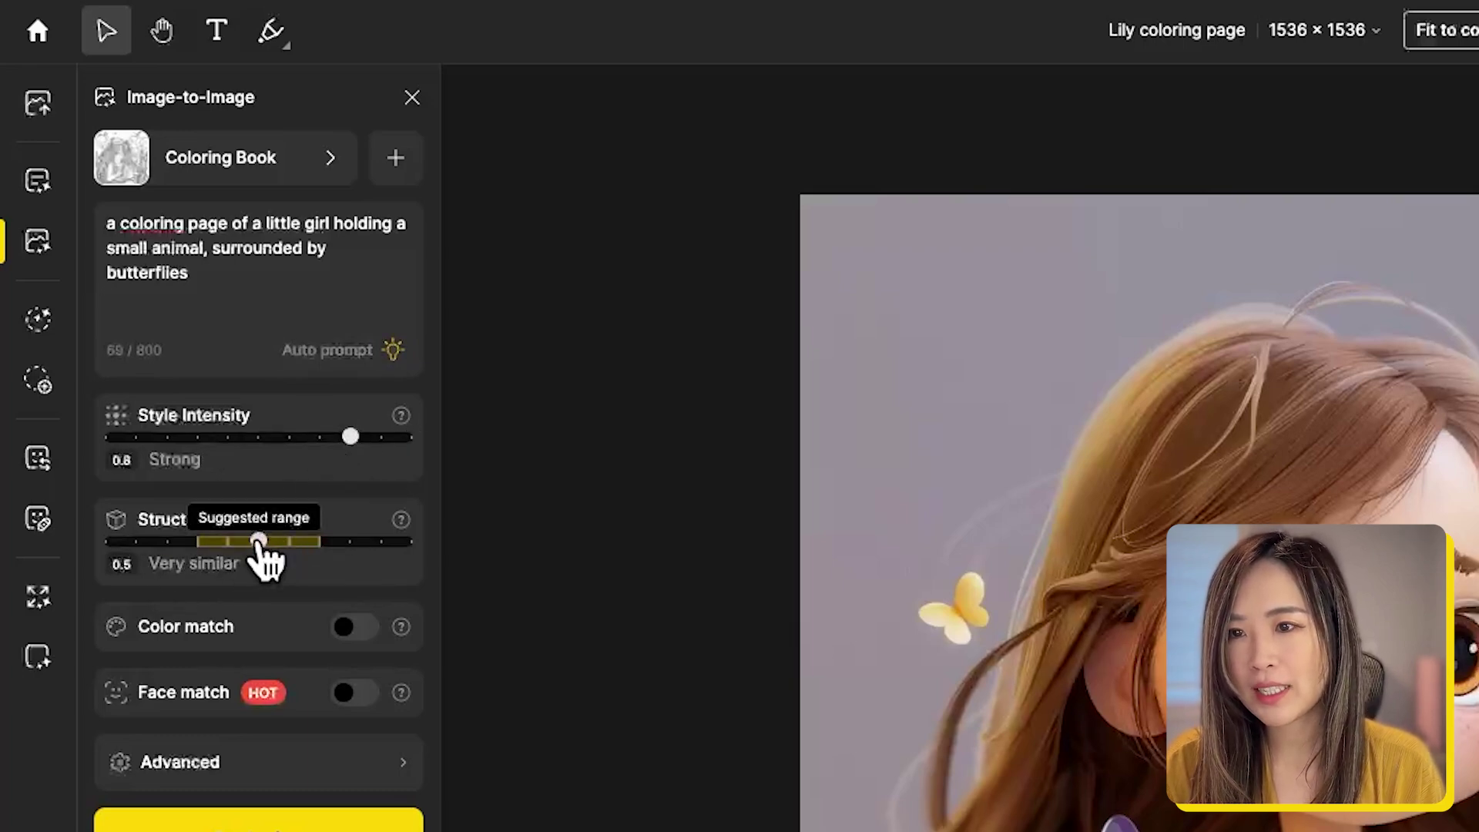
{"action": "left_click_drag", "start_coordinate": [268, 546], "coordinate": [373, 561]}
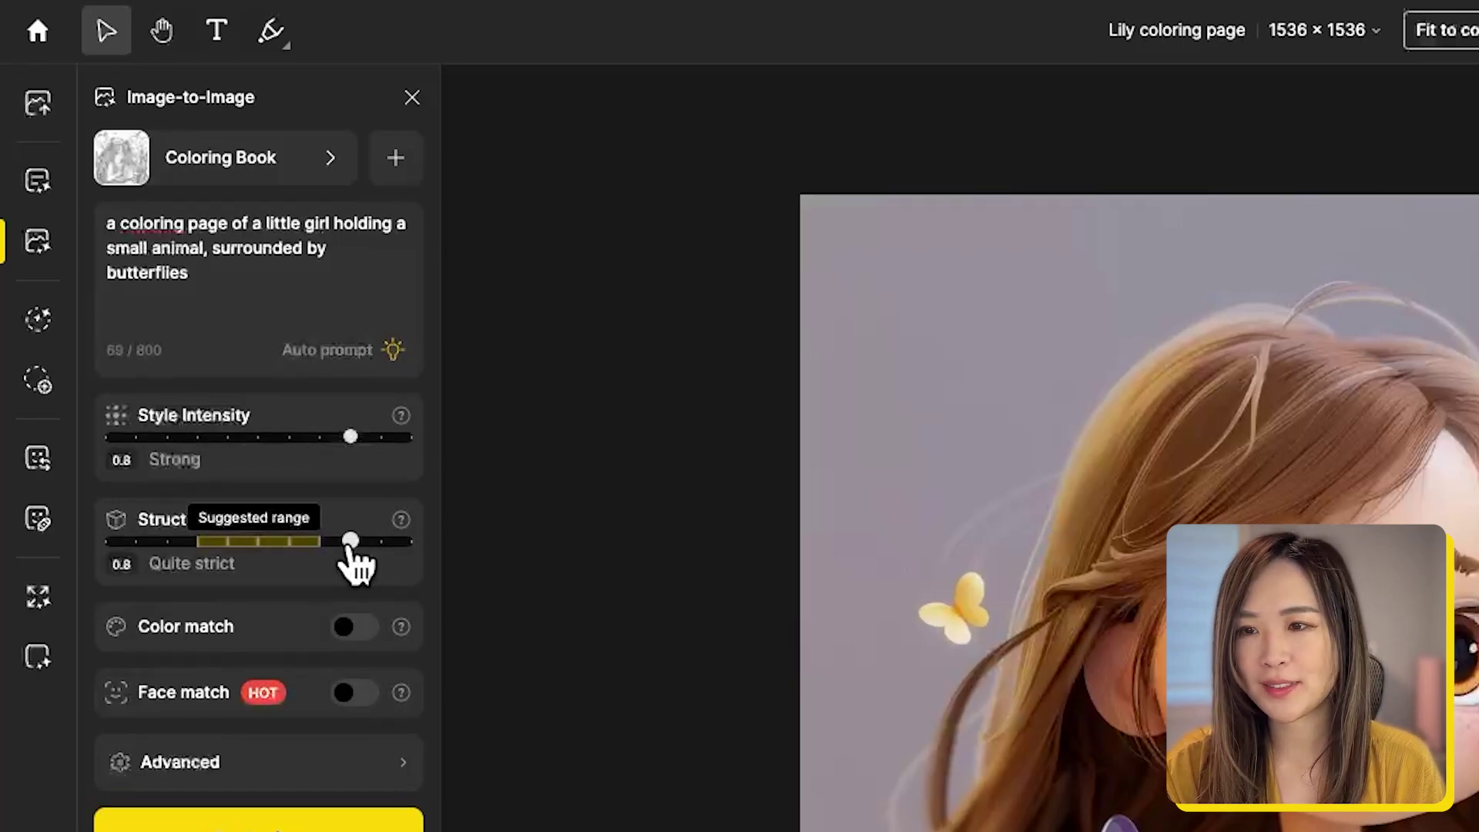
{"action": "left_click_drag", "start_coordinate": [351, 542], "coordinate": [381, 541]}
{"action": "mouse_move", "coordinate": [402, 626]}
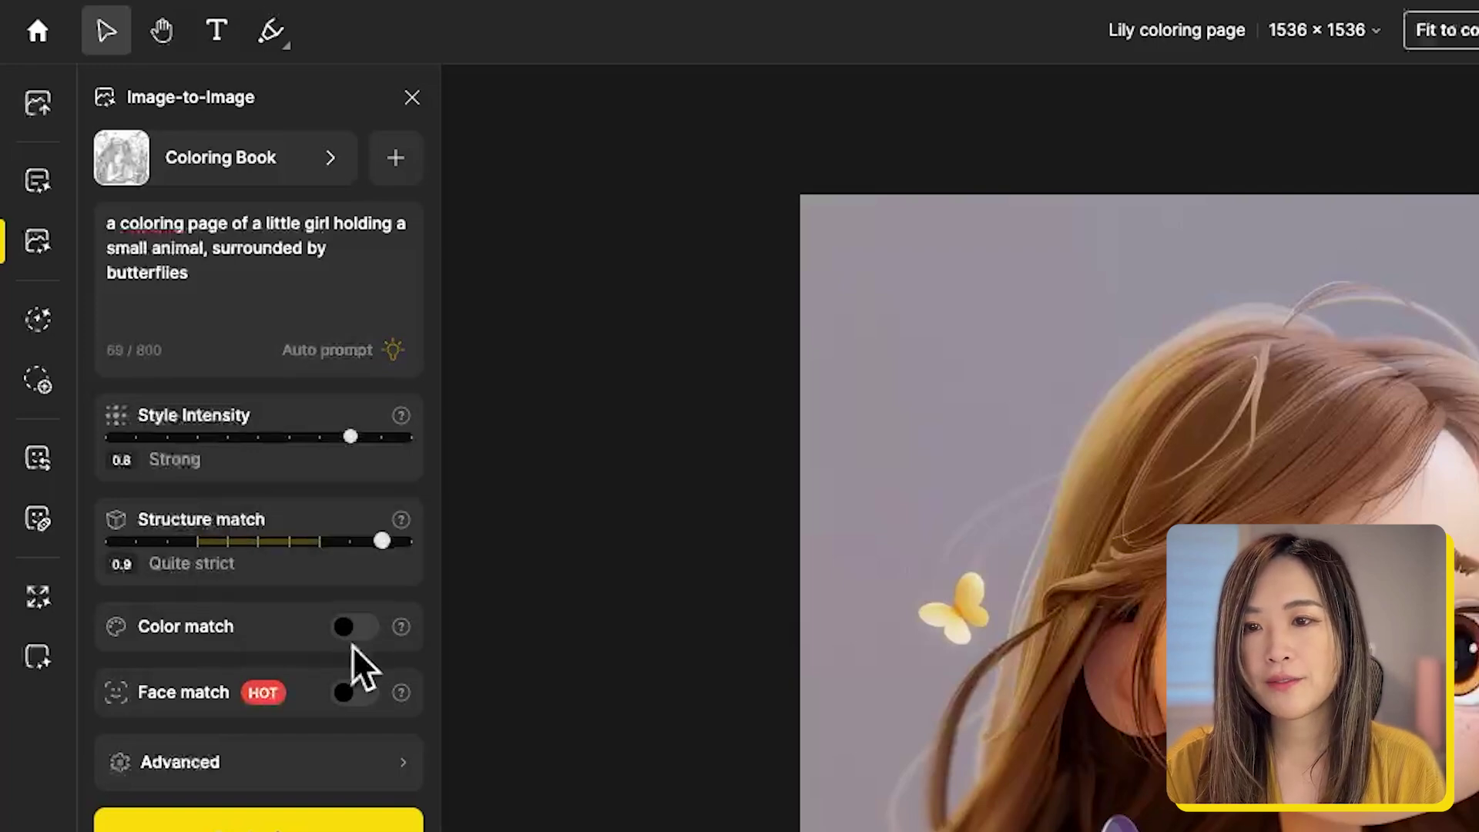
{"action": "mouse_move", "coordinate": [399, 695]}
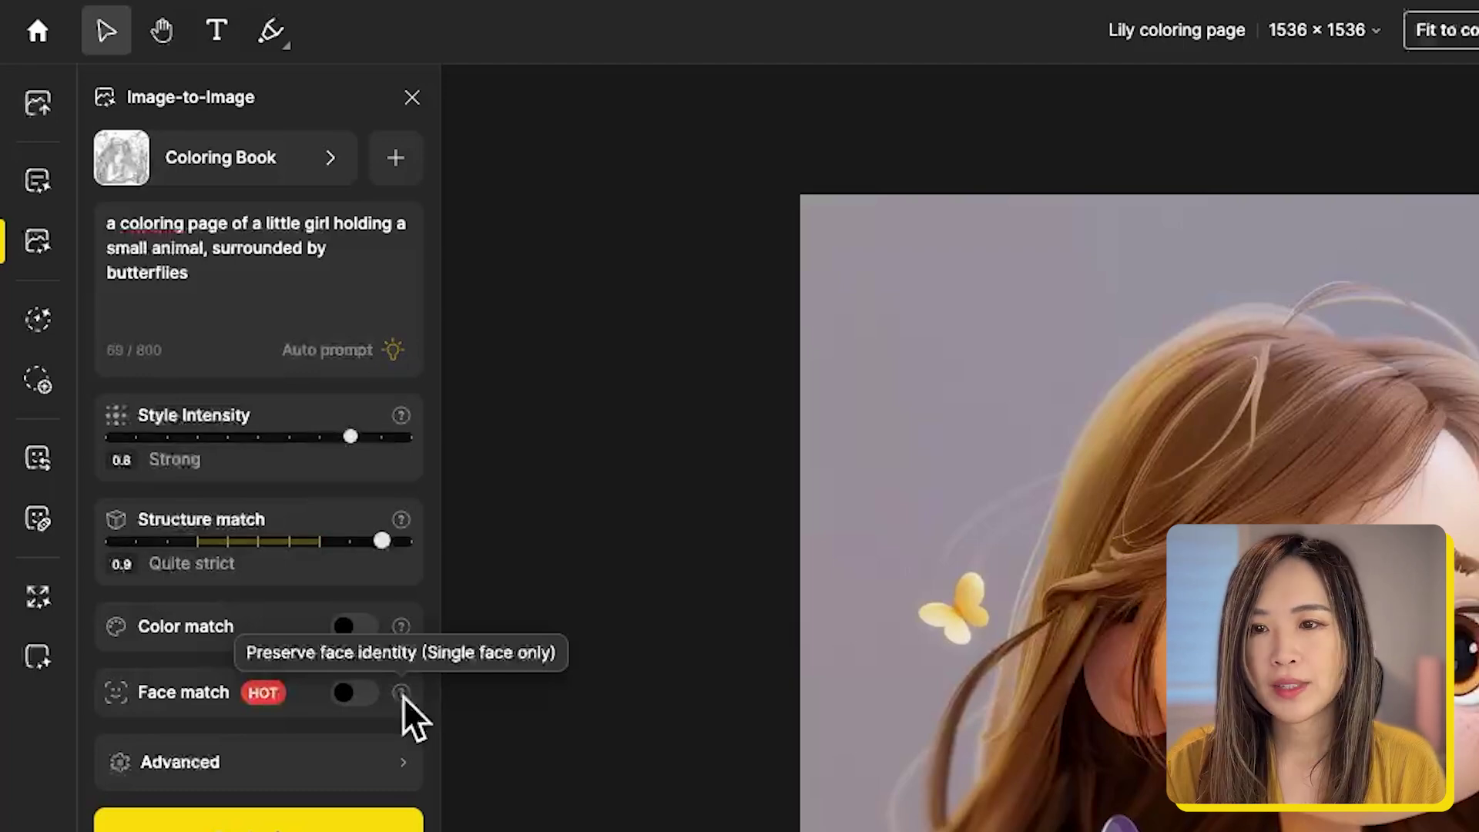
Add the negative prompt 'greyscale, colors' and start the Image-to-Image generation.
{"action": "left_click", "coordinate": [401, 789]}
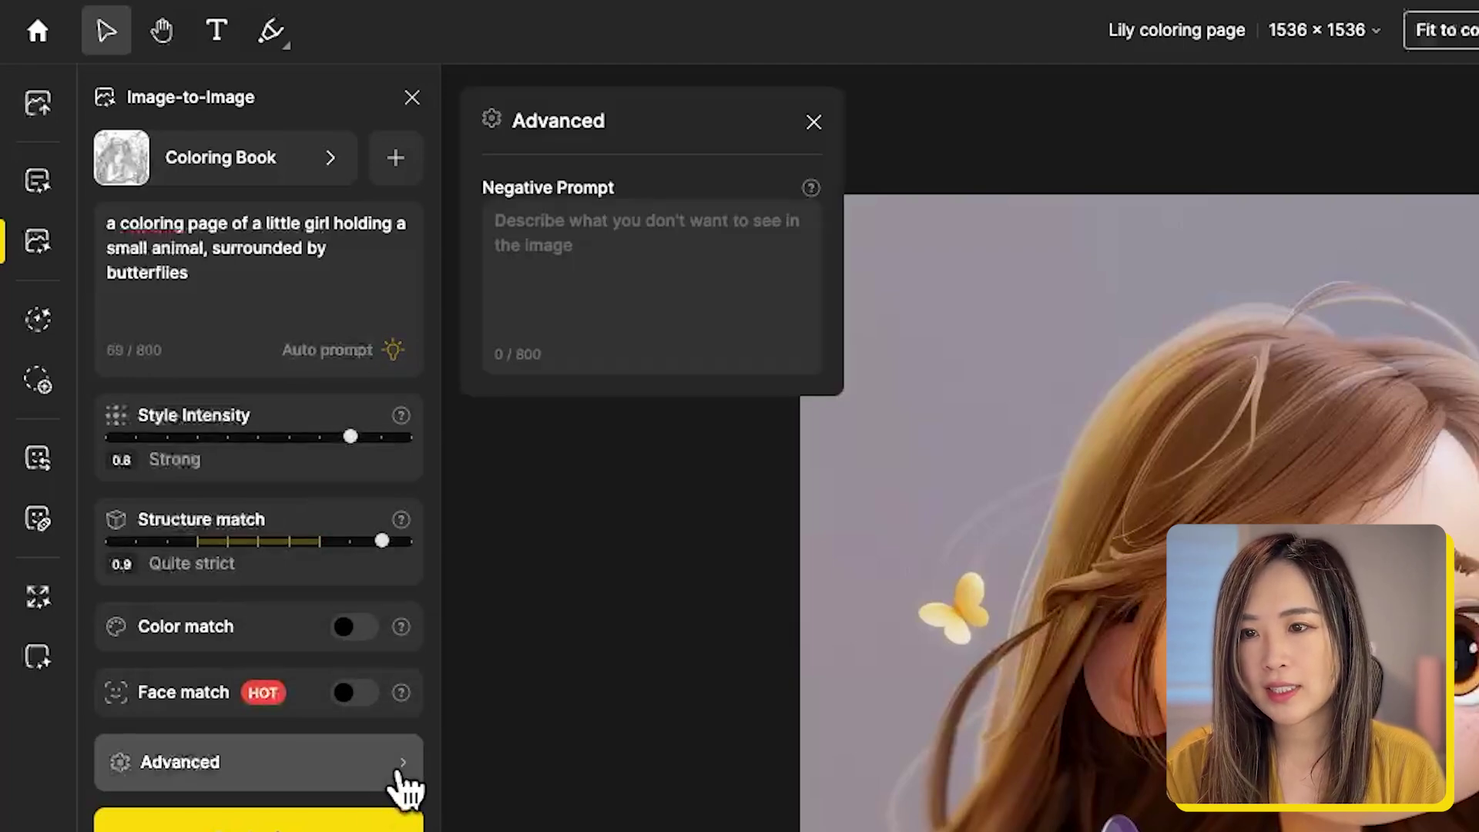
{"action": "left_click", "coordinate": [585, 272]}
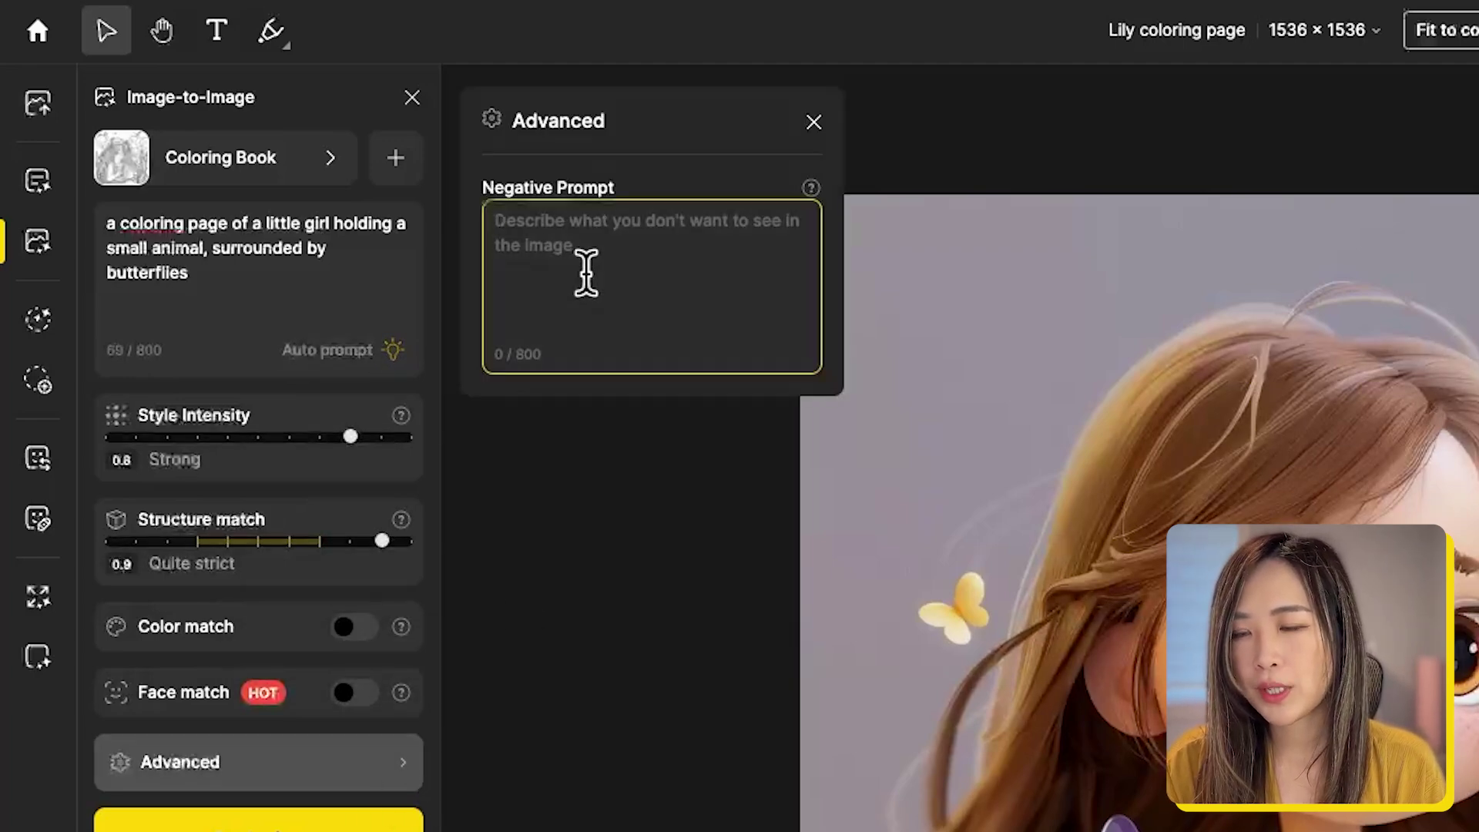
{"action": "type", "text": "greyscale, colors"}
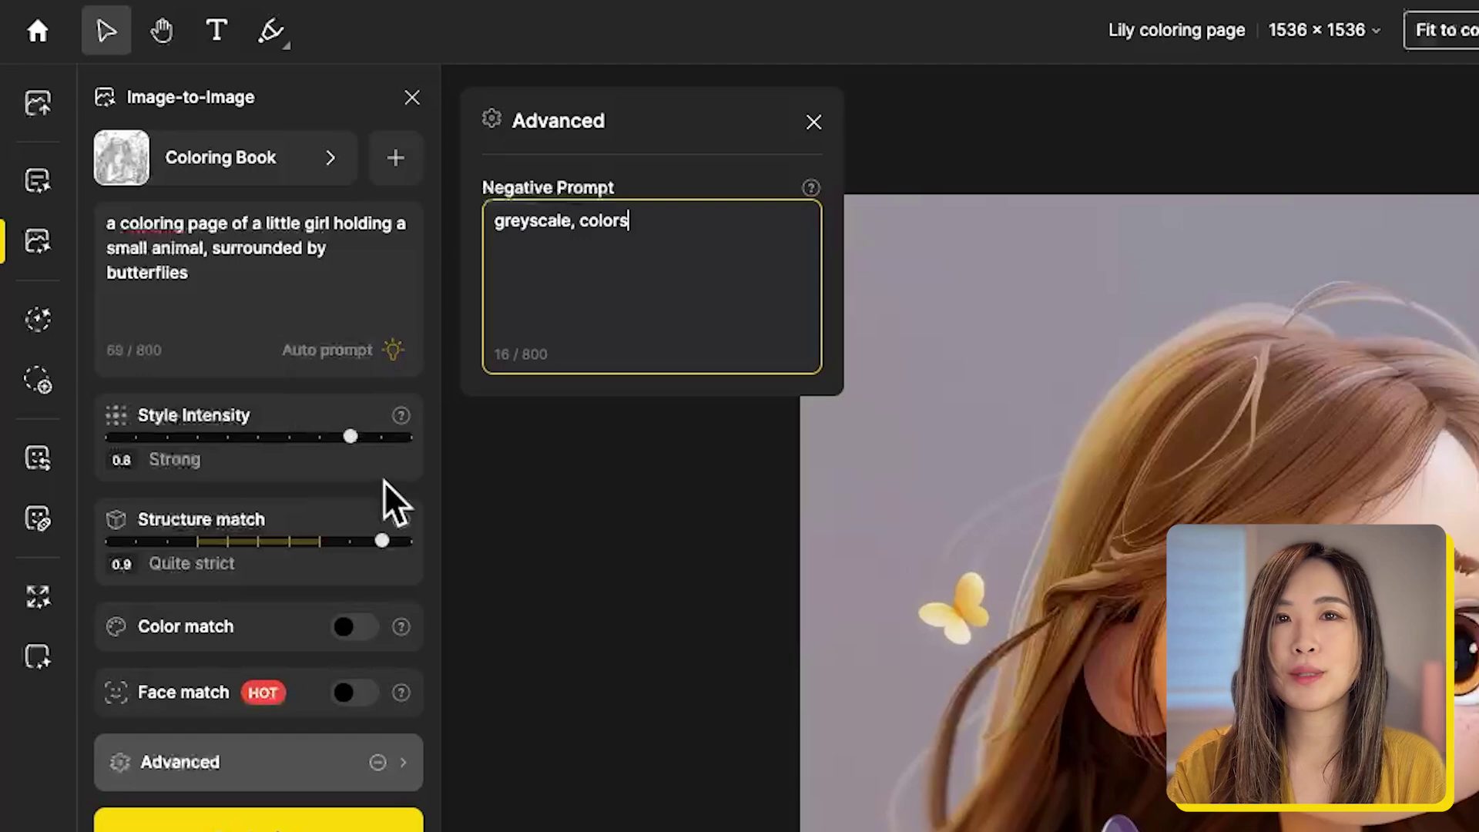
{"action": "left_click", "coordinate": [409, 767]}
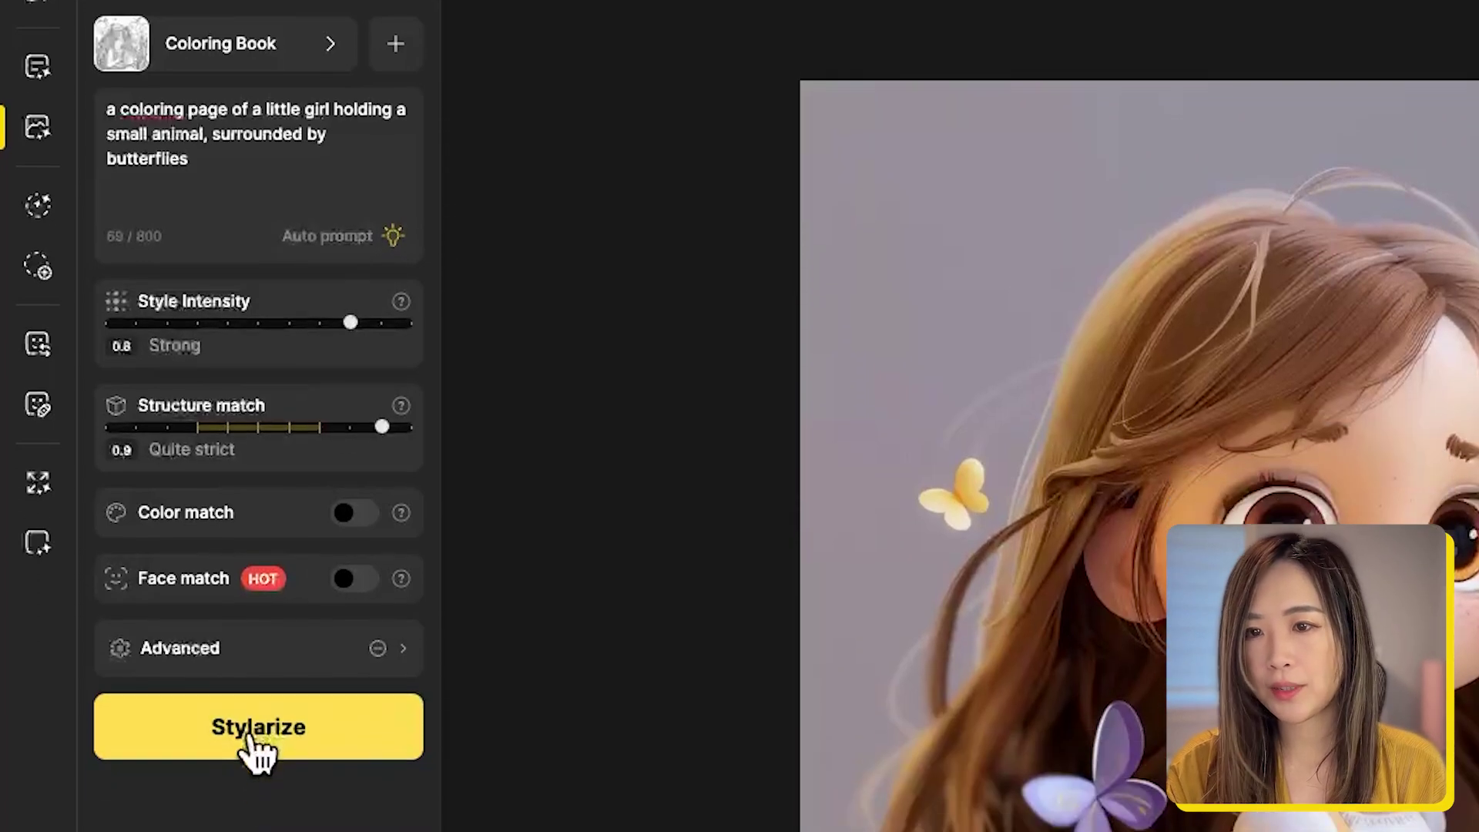
{"action": "left_click", "coordinate": [254, 746]}
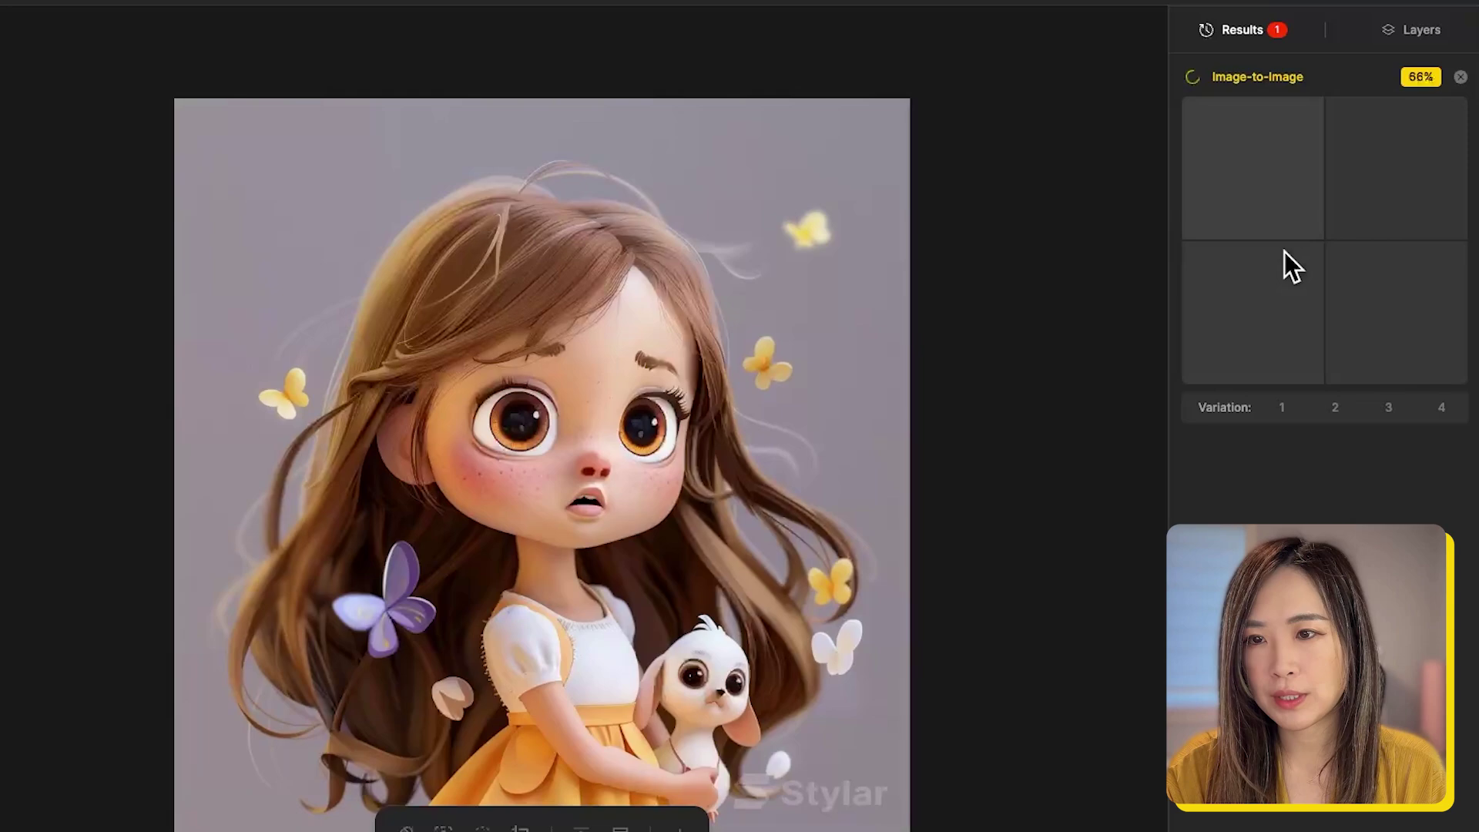
Preview each of the four line-art results on the canvas.
{"action": "double_click", "coordinate": [1270, 296]}
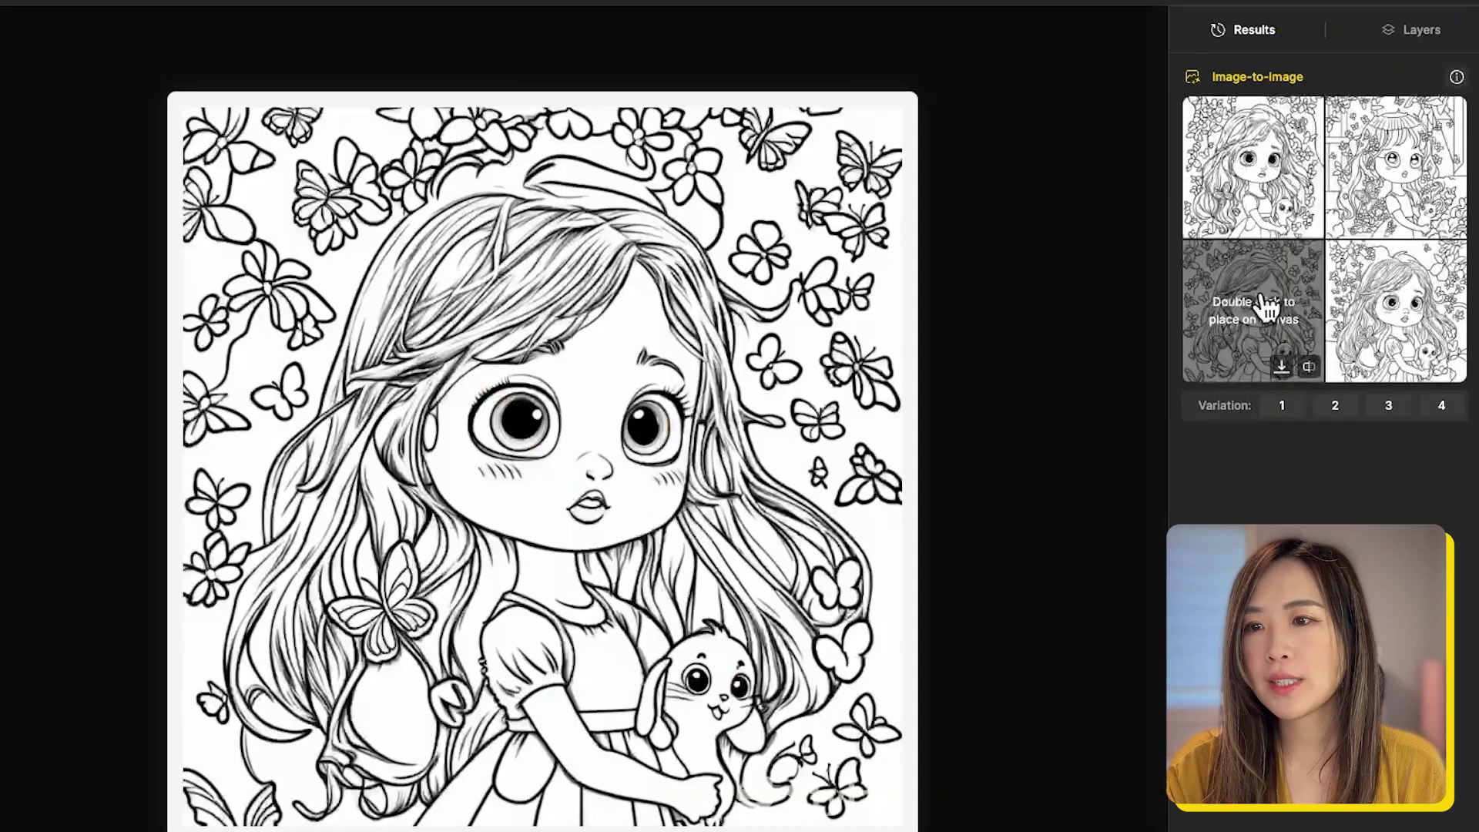
{"action": "double_click", "coordinate": [1290, 221]}
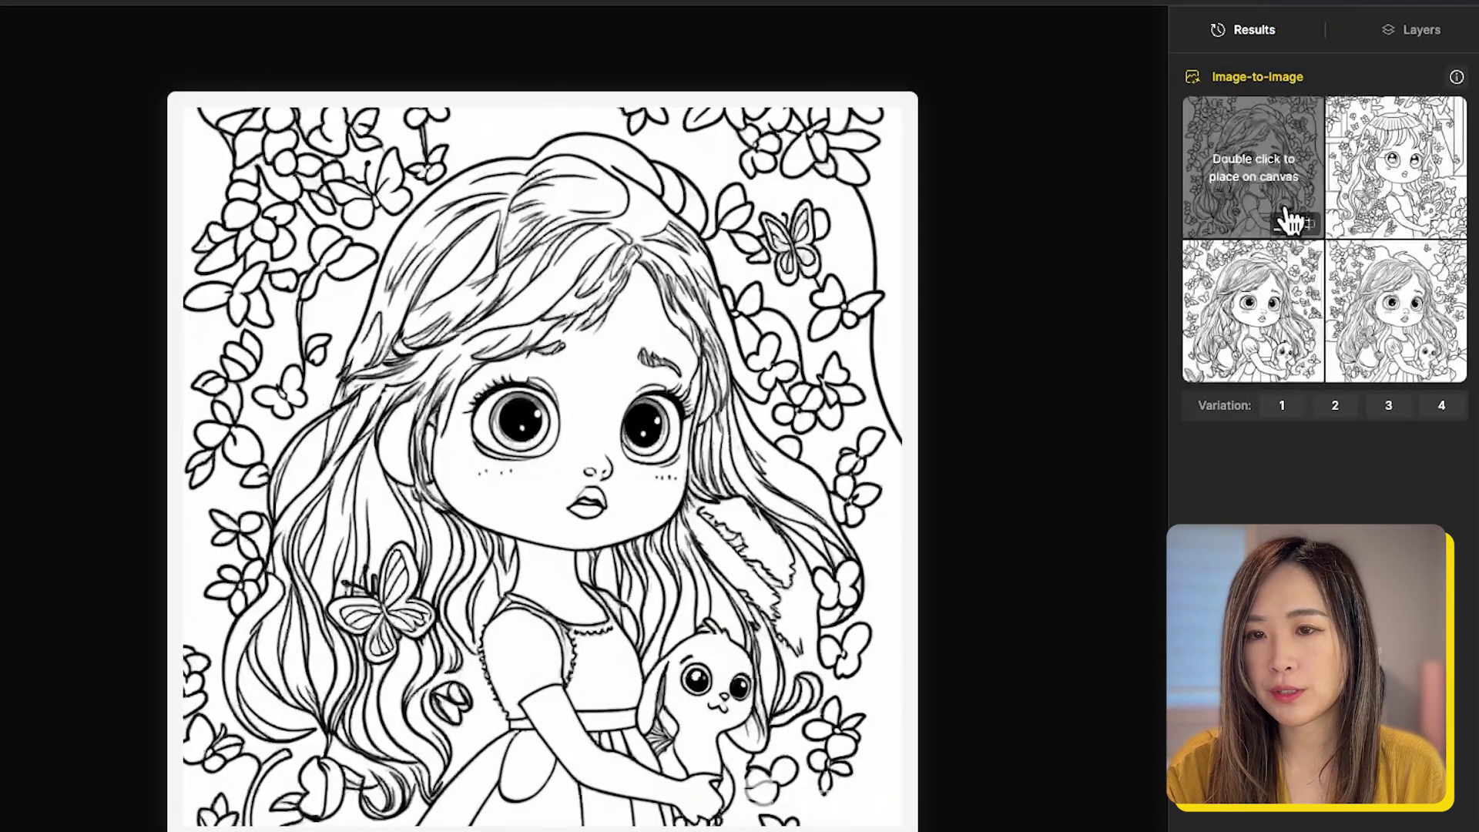
{"action": "double_click", "coordinate": [1262, 308]}
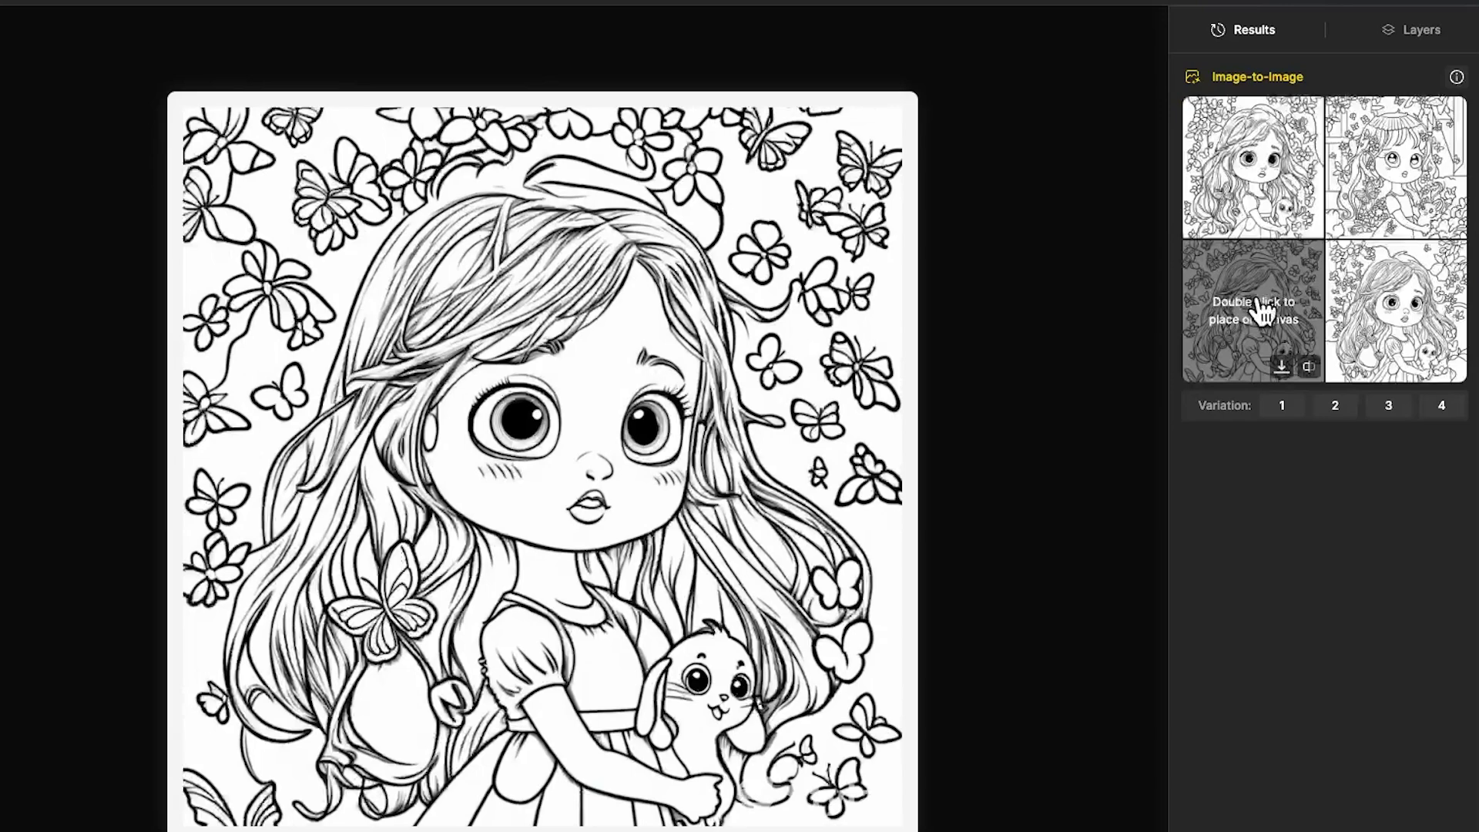
{"action": "double_click", "coordinate": [1396, 316]}
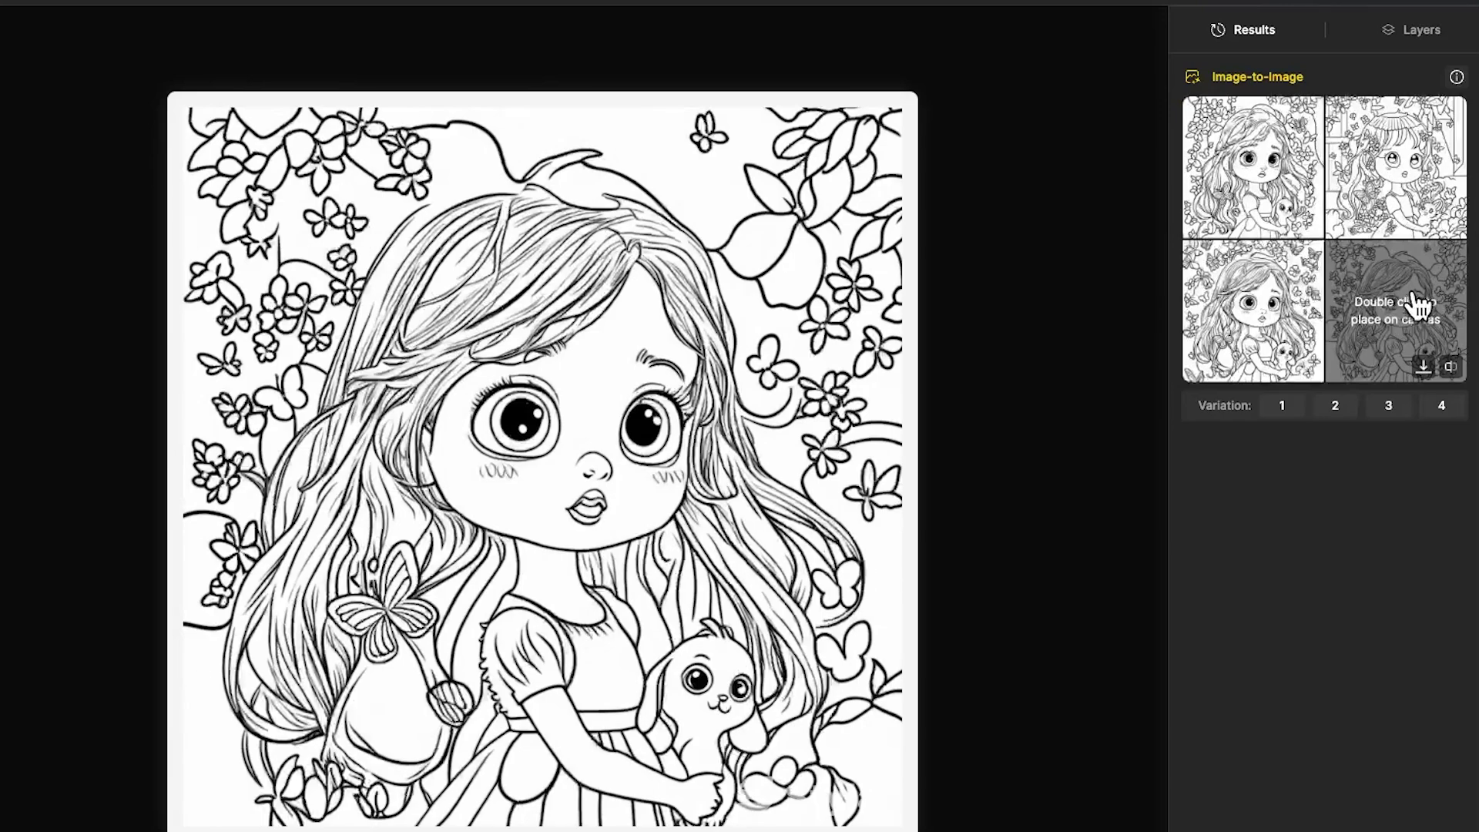
{"action": "double_click", "coordinate": [1414, 214]}
{"action": "double_click", "coordinate": [1278, 208]}
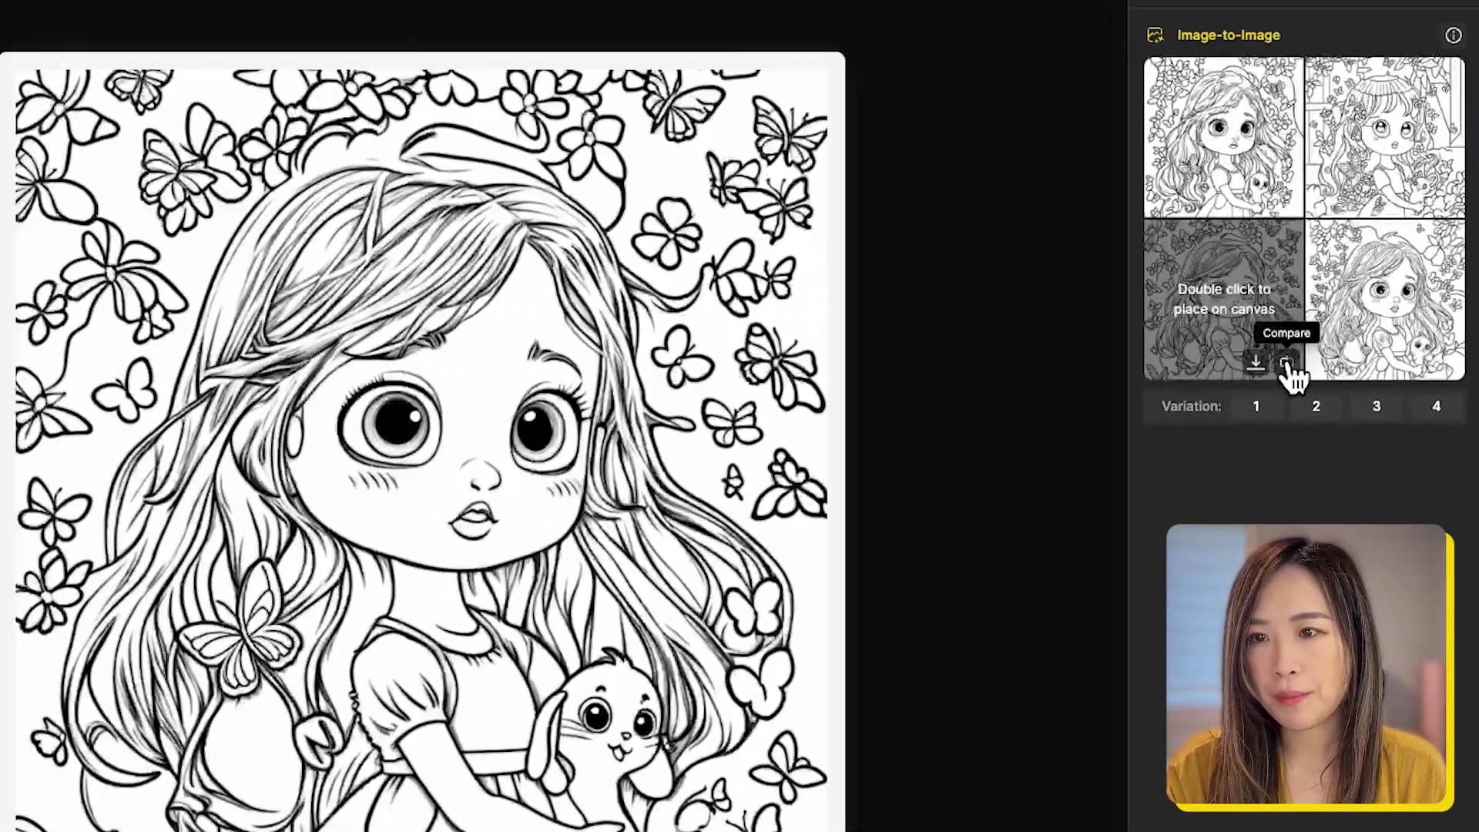
Compare the chosen line art with the colored original, then generate Variation 3.
{"action": "left_click", "coordinate": [1153, 339]}
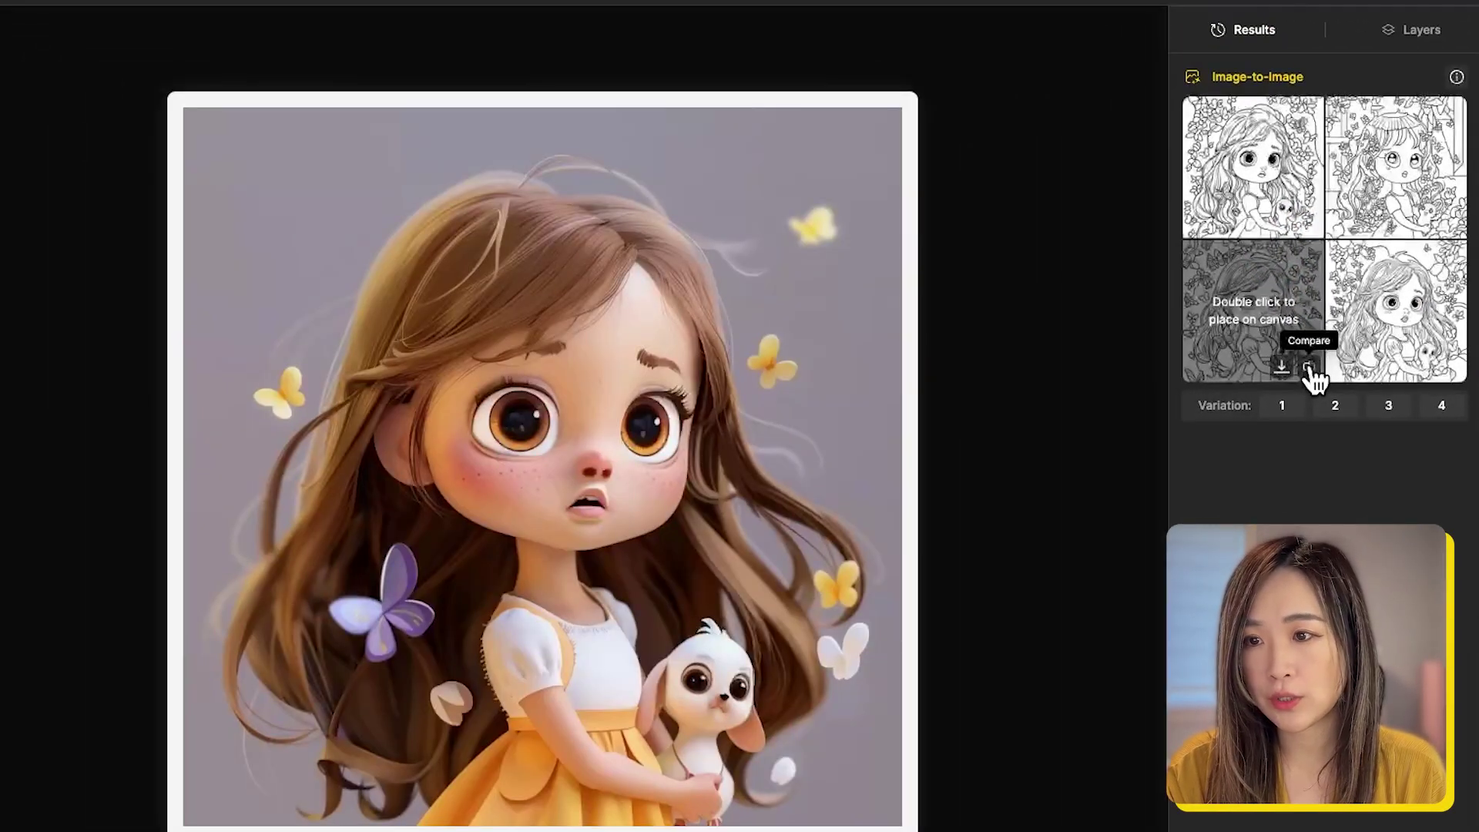
{"action": "left_click", "coordinate": [1309, 369]}
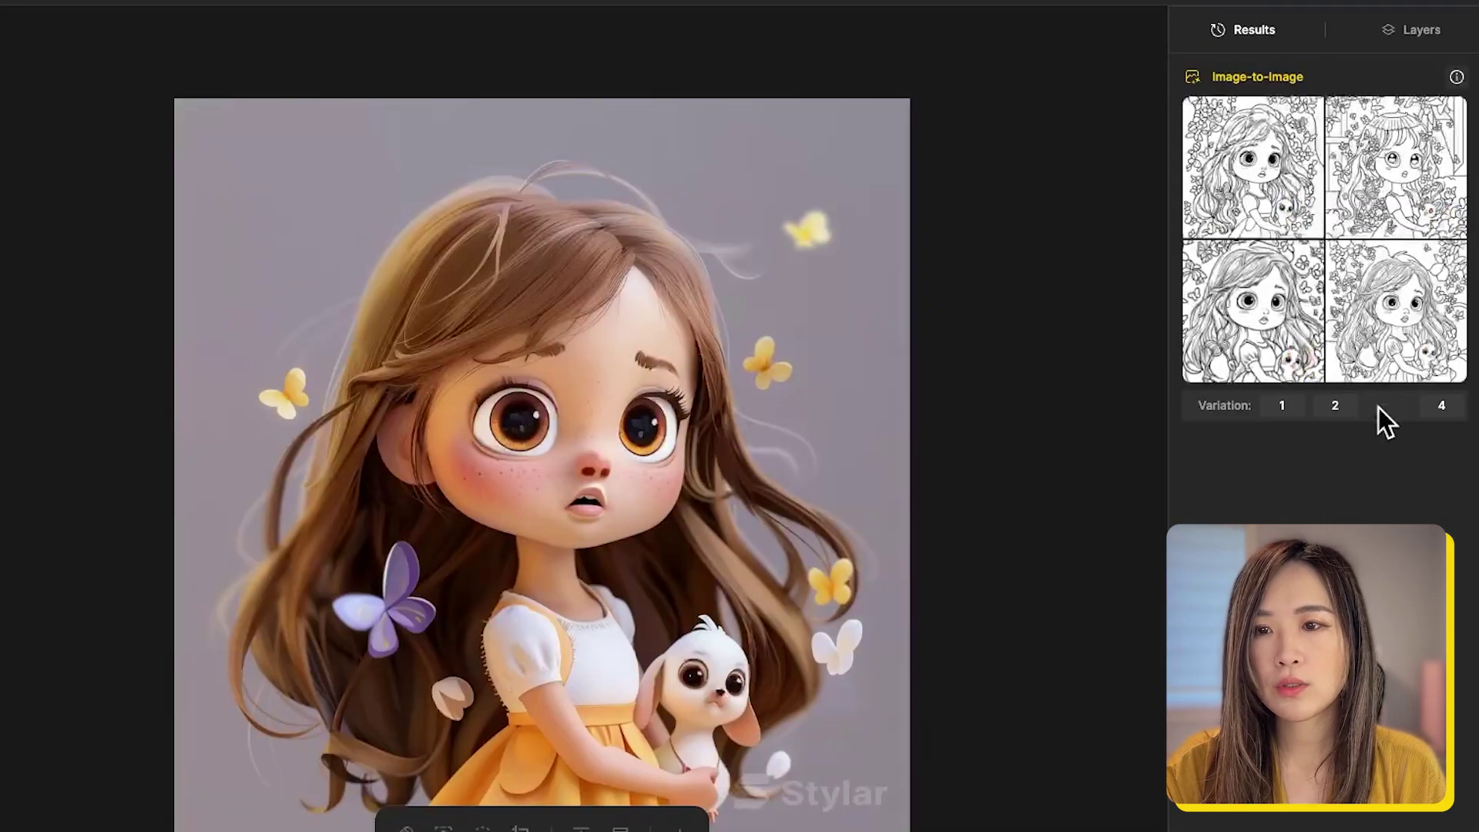
{"action": "left_click", "coordinate": [1378, 407]}
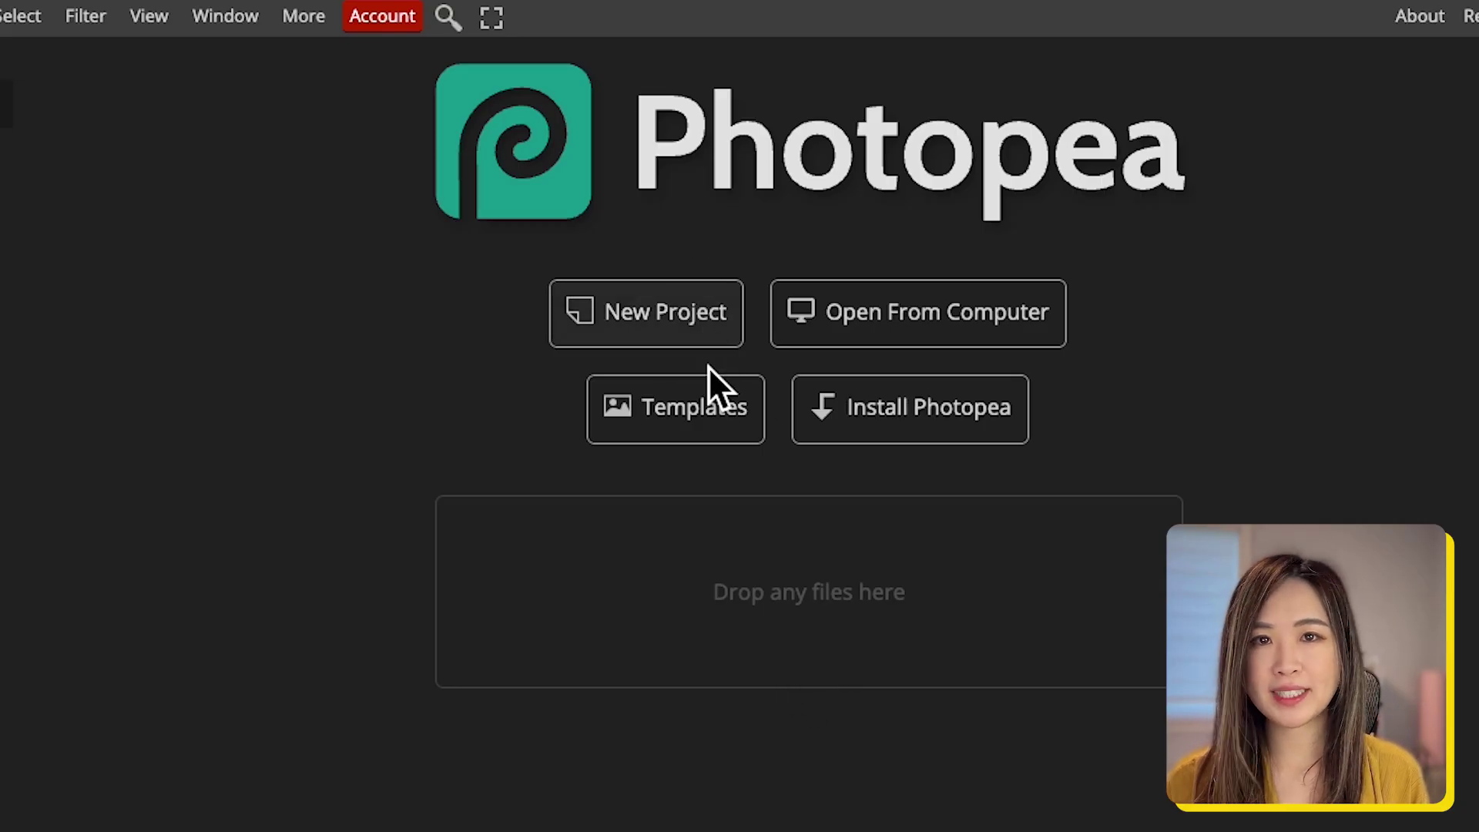
Create a 1080 × 1080 Photopea project holding the Lily coloring page layer, then select the downloaded PNG.
{"action": "left_click", "coordinate": [714, 336]}
{"action": "left_click", "coordinate": [143, 554]}
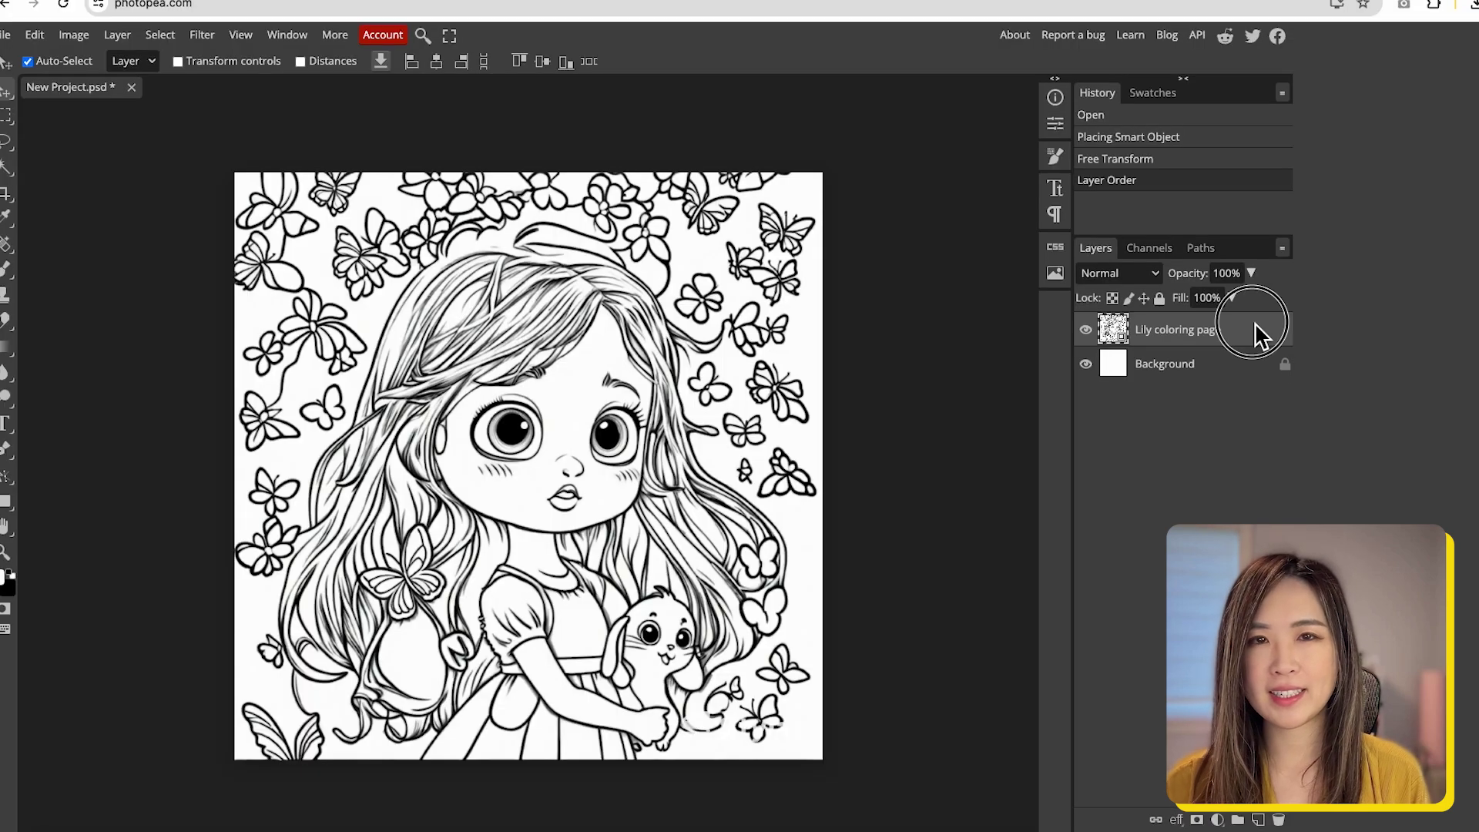
{"action": "left_click", "coordinate": [1245, 348]}
{"action": "left_click_drag", "start_coordinate": [1248, 359], "coordinate": [1241, 368]}
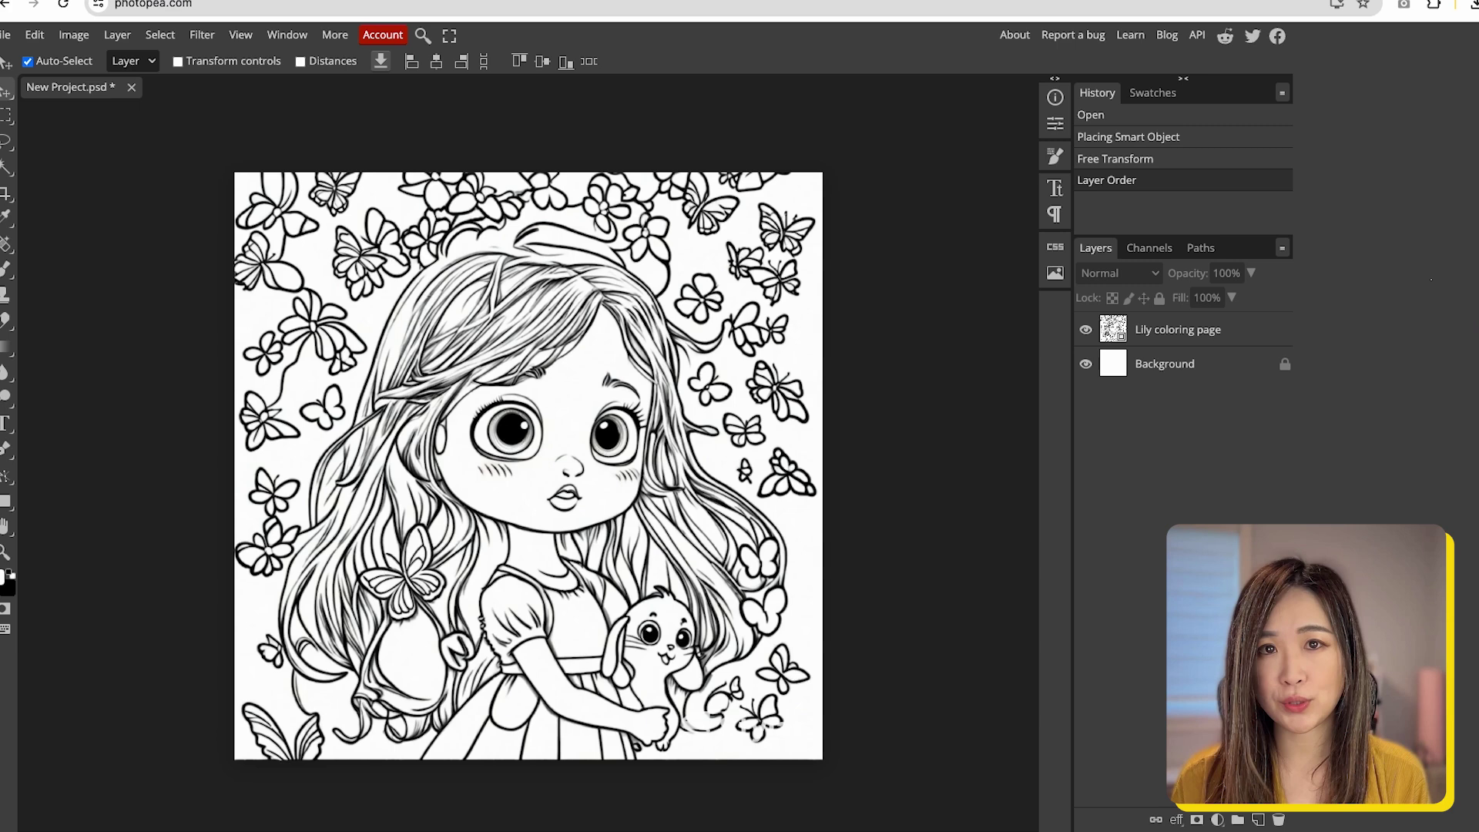
{"action": "left_click", "coordinate": [462, 161]}
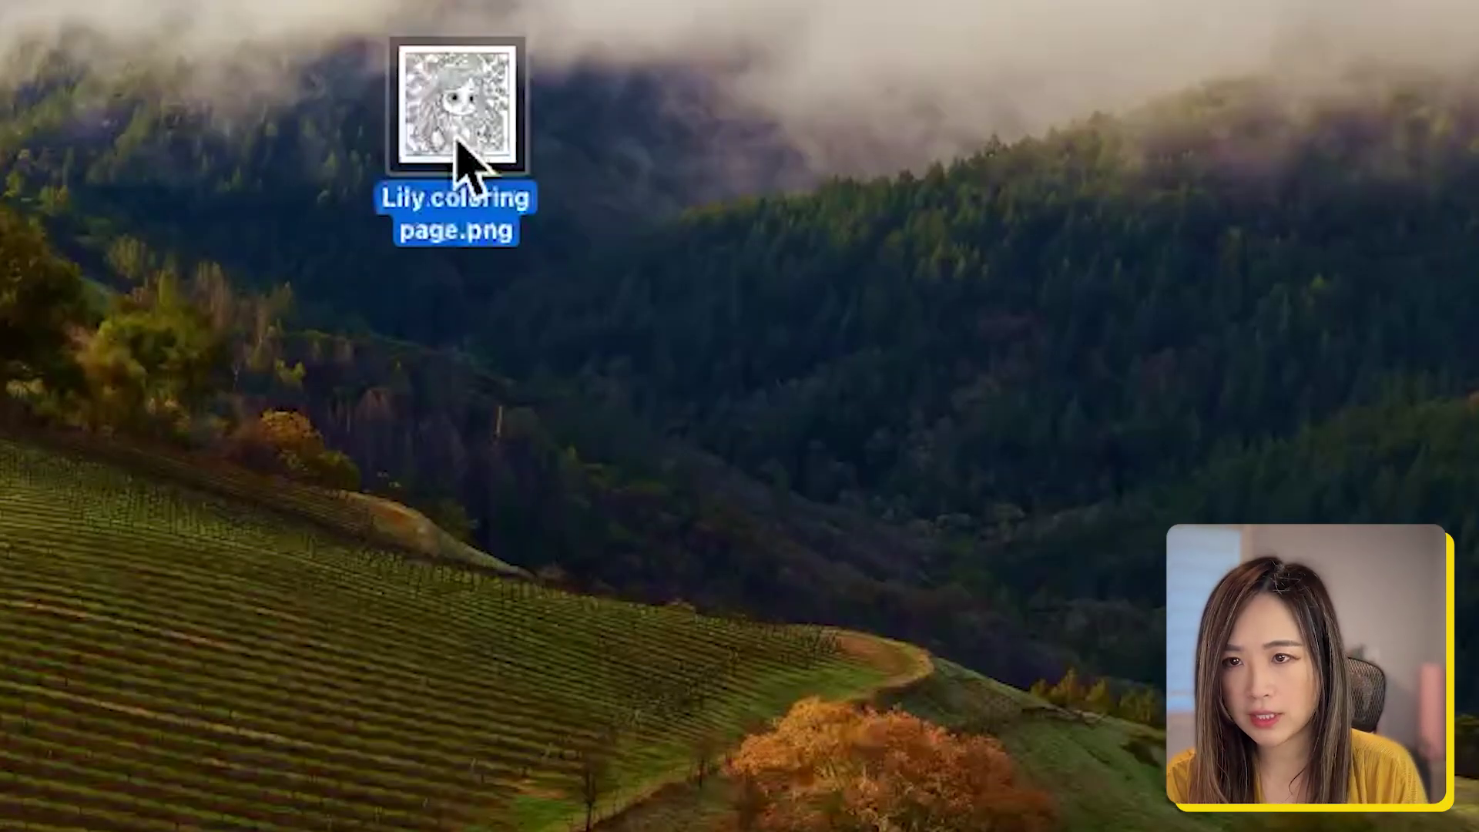
Open Lily coloring page.png from the Desktop in Adobe Photoshop 2024 via Open With.
{"action": "right_click", "coordinate": [462, 135]}
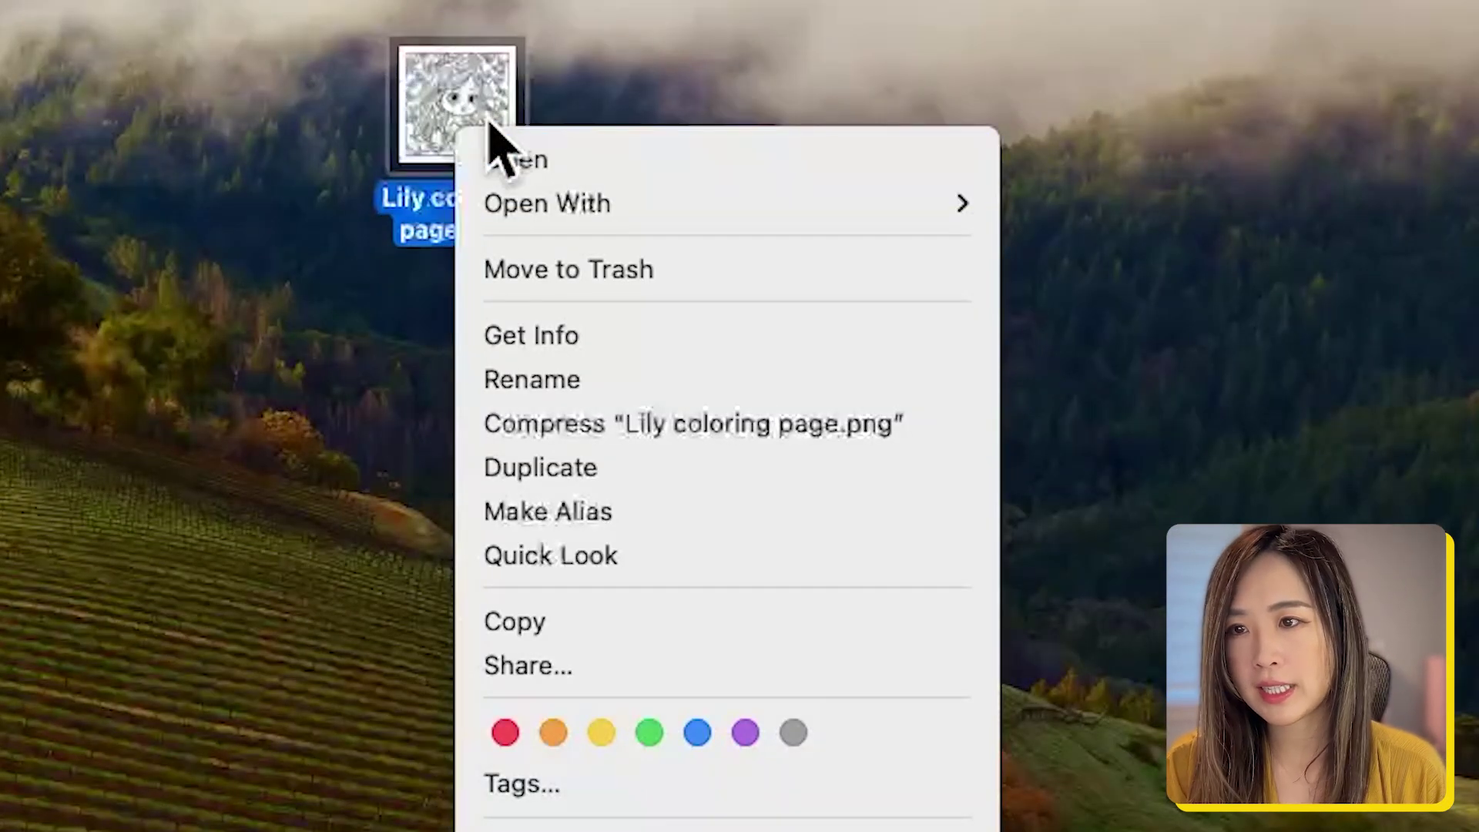
{"action": "mouse_move", "coordinate": [518, 204]}
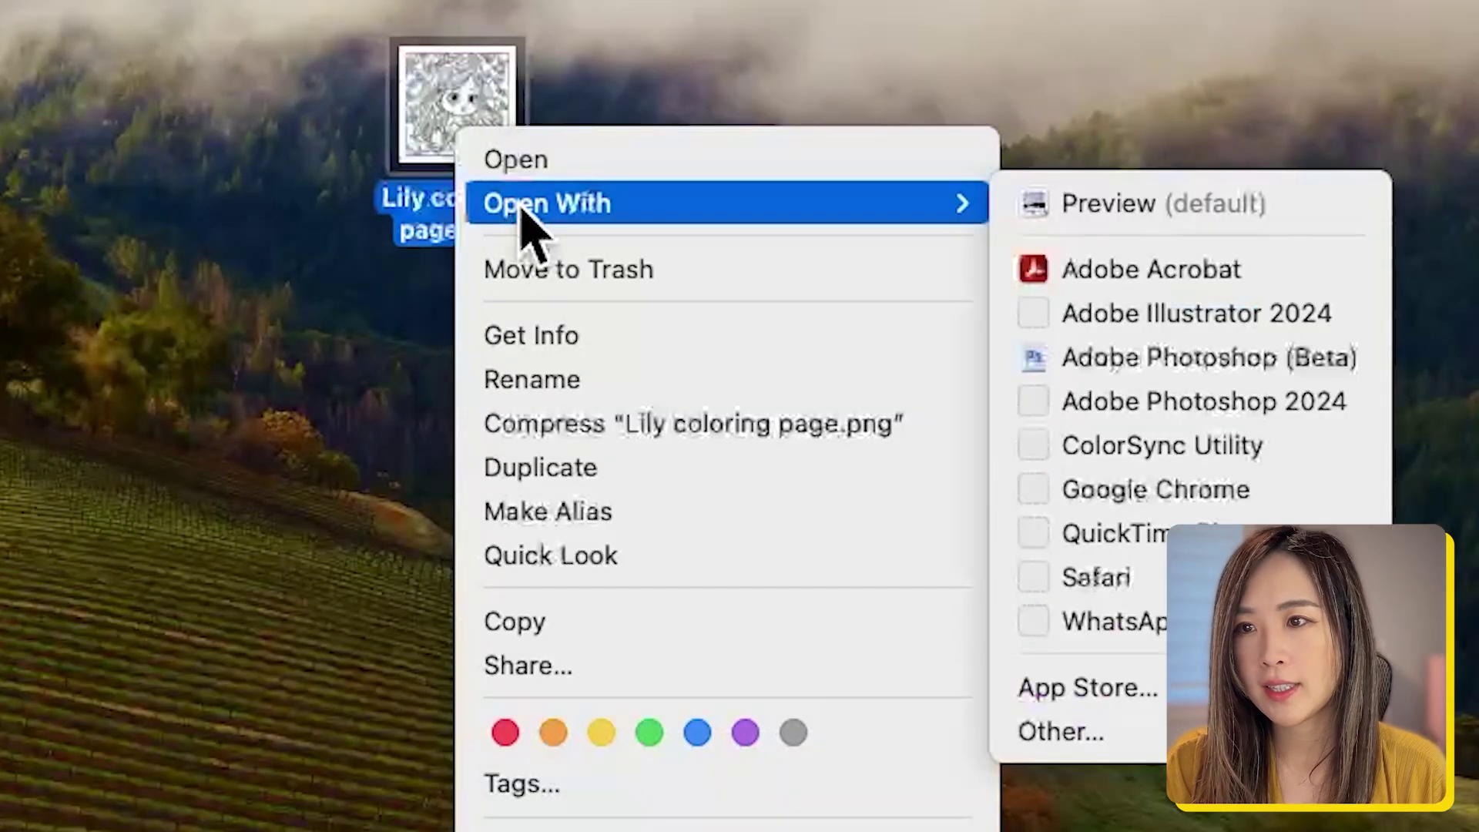
{"action": "left_click", "coordinate": [1143, 410]}
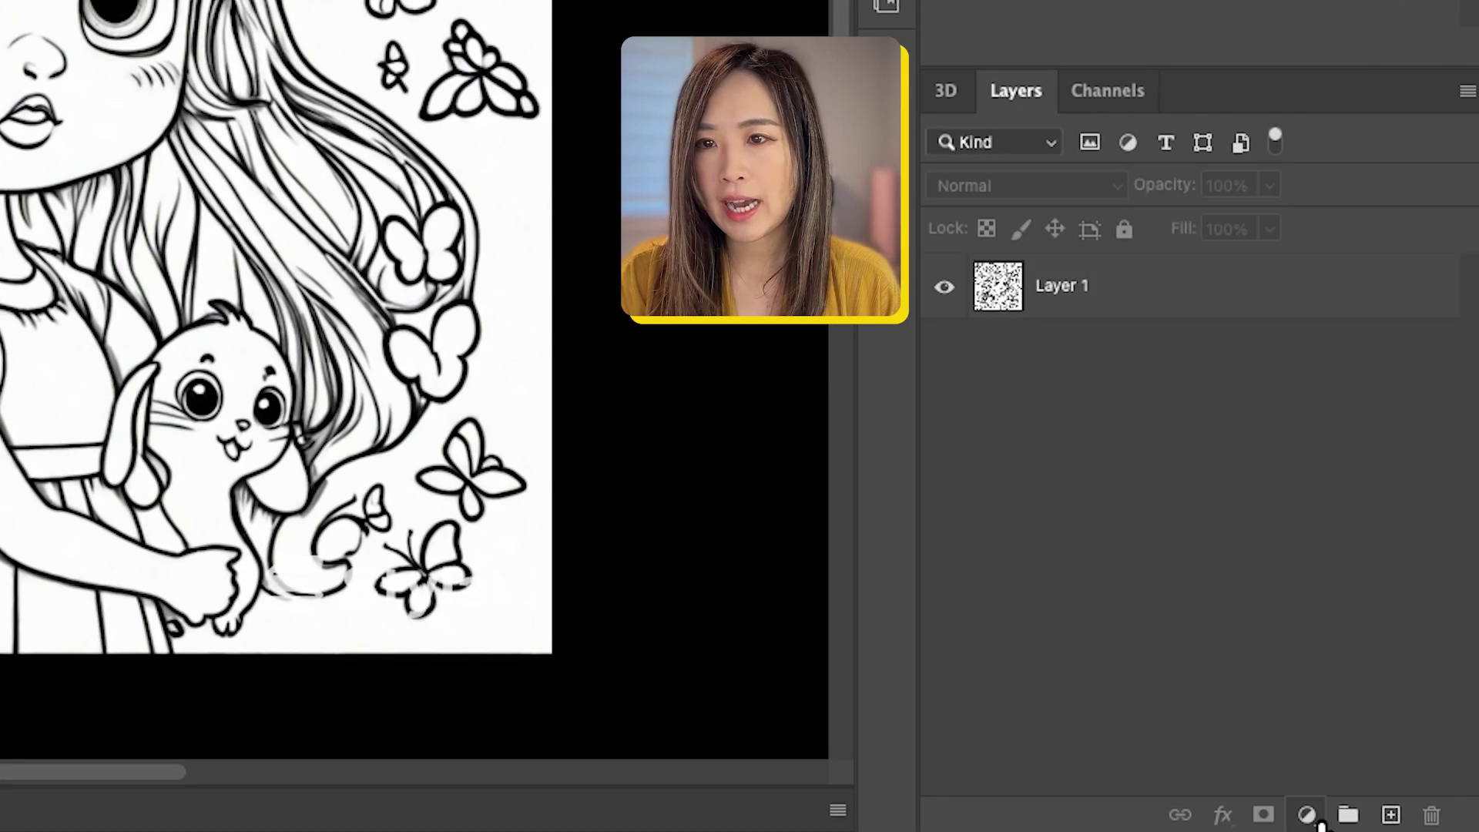
Add a white Solid Color fill layer and move it below Layer 1.
{"action": "left_click", "coordinate": [1307, 815]}
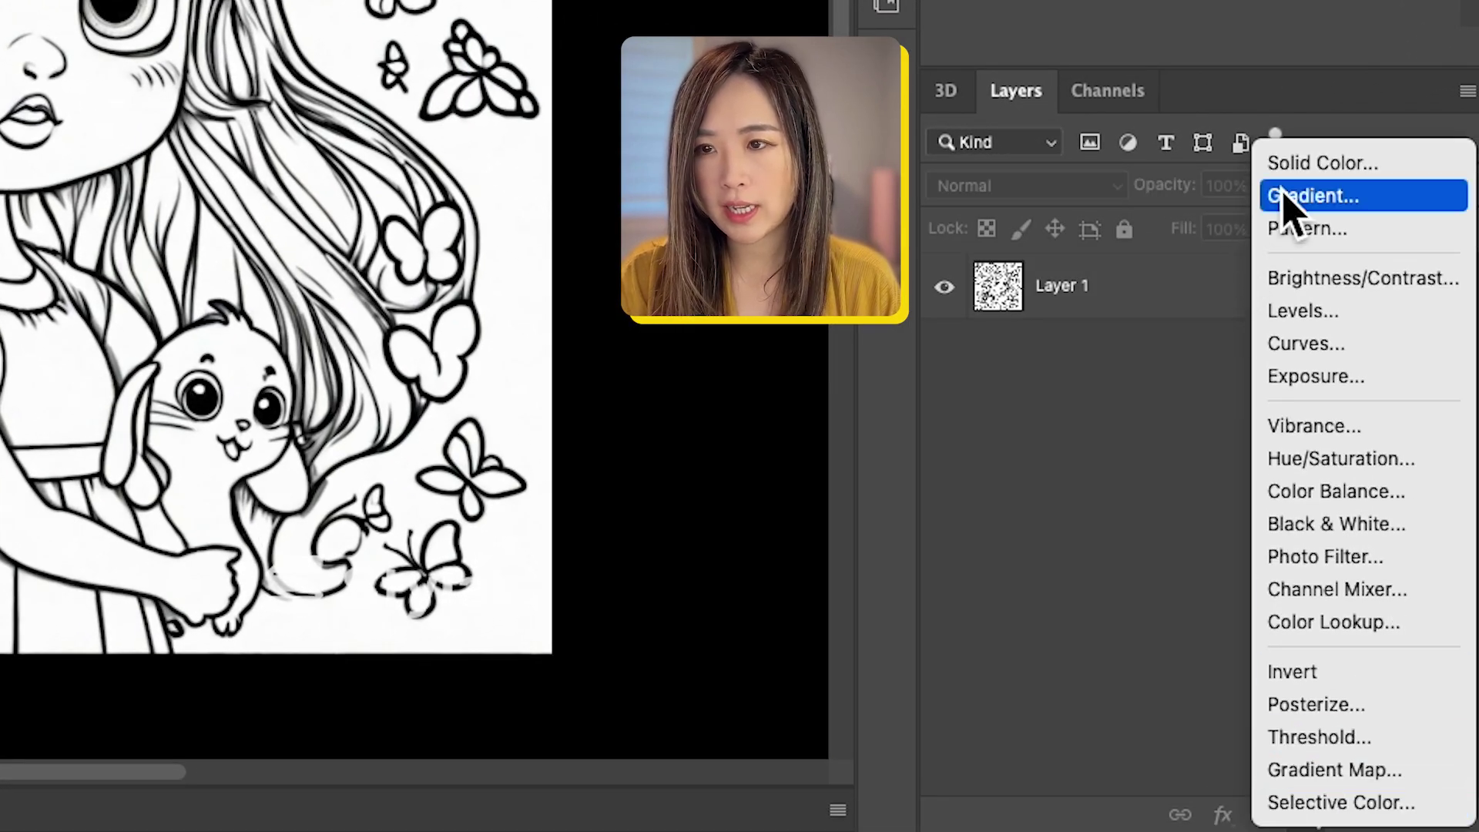
{"action": "left_click", "coordinate": [1307, 169]}
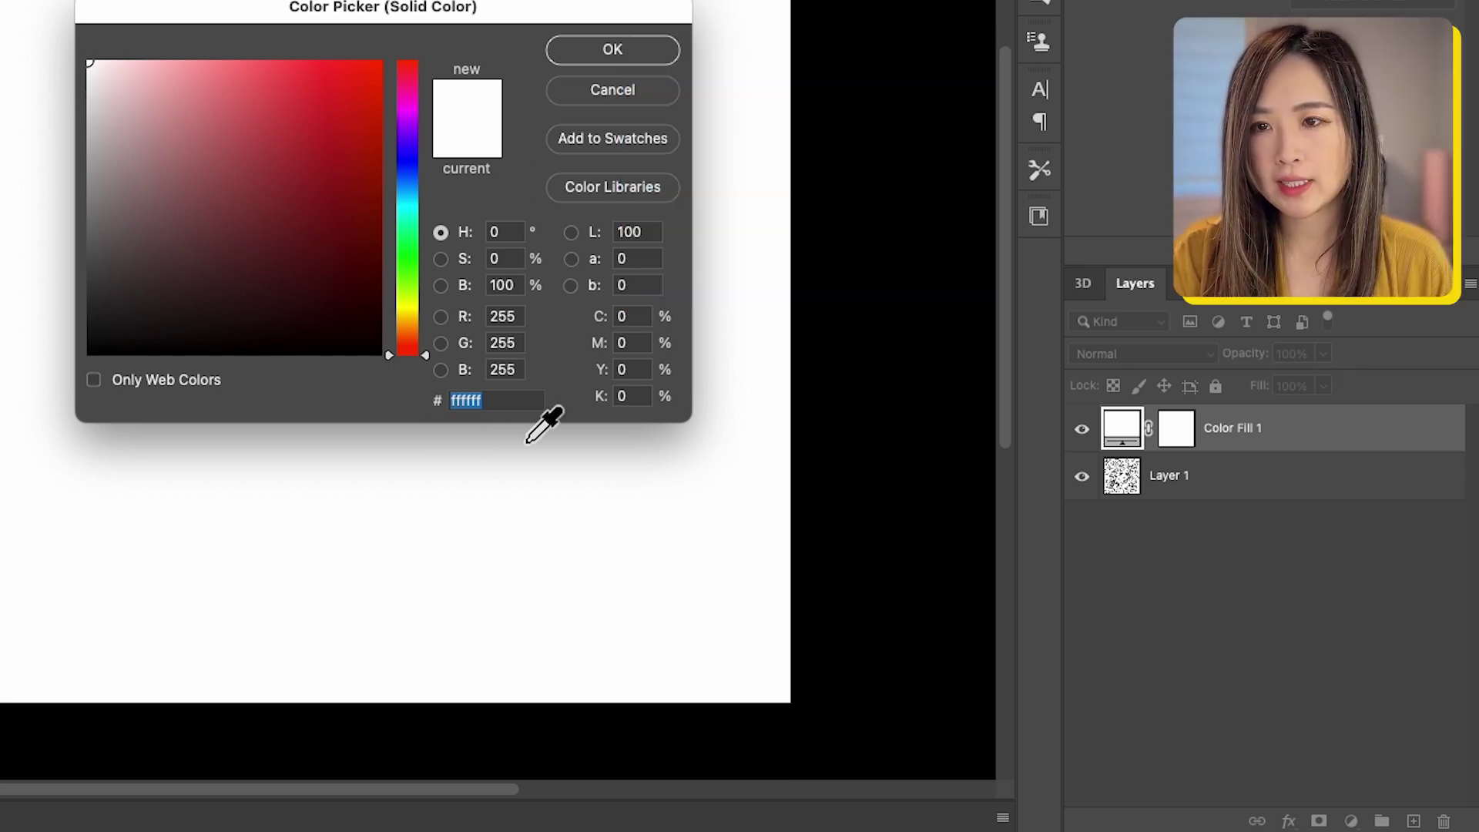
{"action": "left_click", "coordinate": [593, 49]}
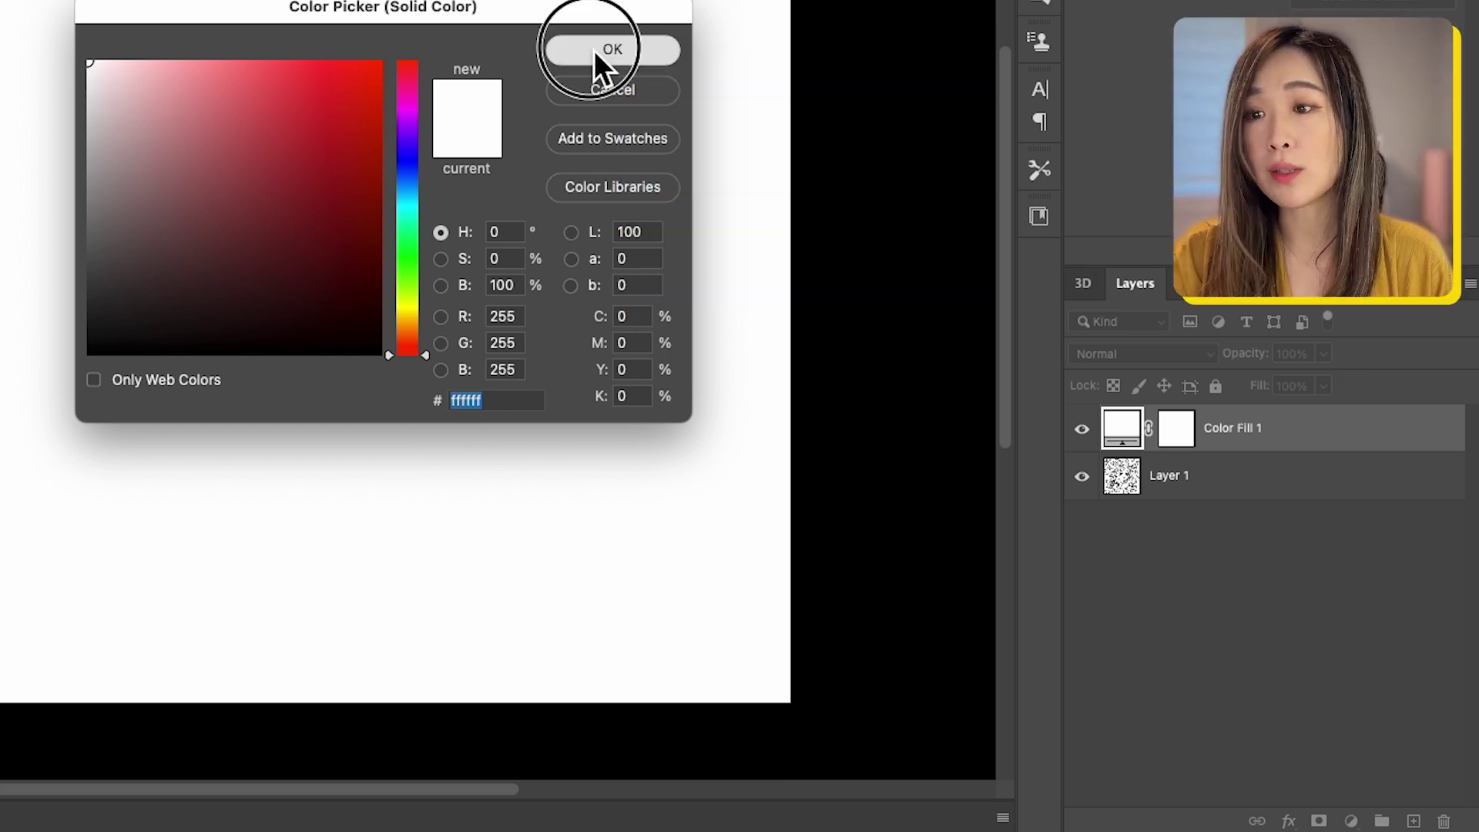
{"action": "left_click_drag", "start_coordinate": [1321, 455], "coordinate": [1268, 533]}
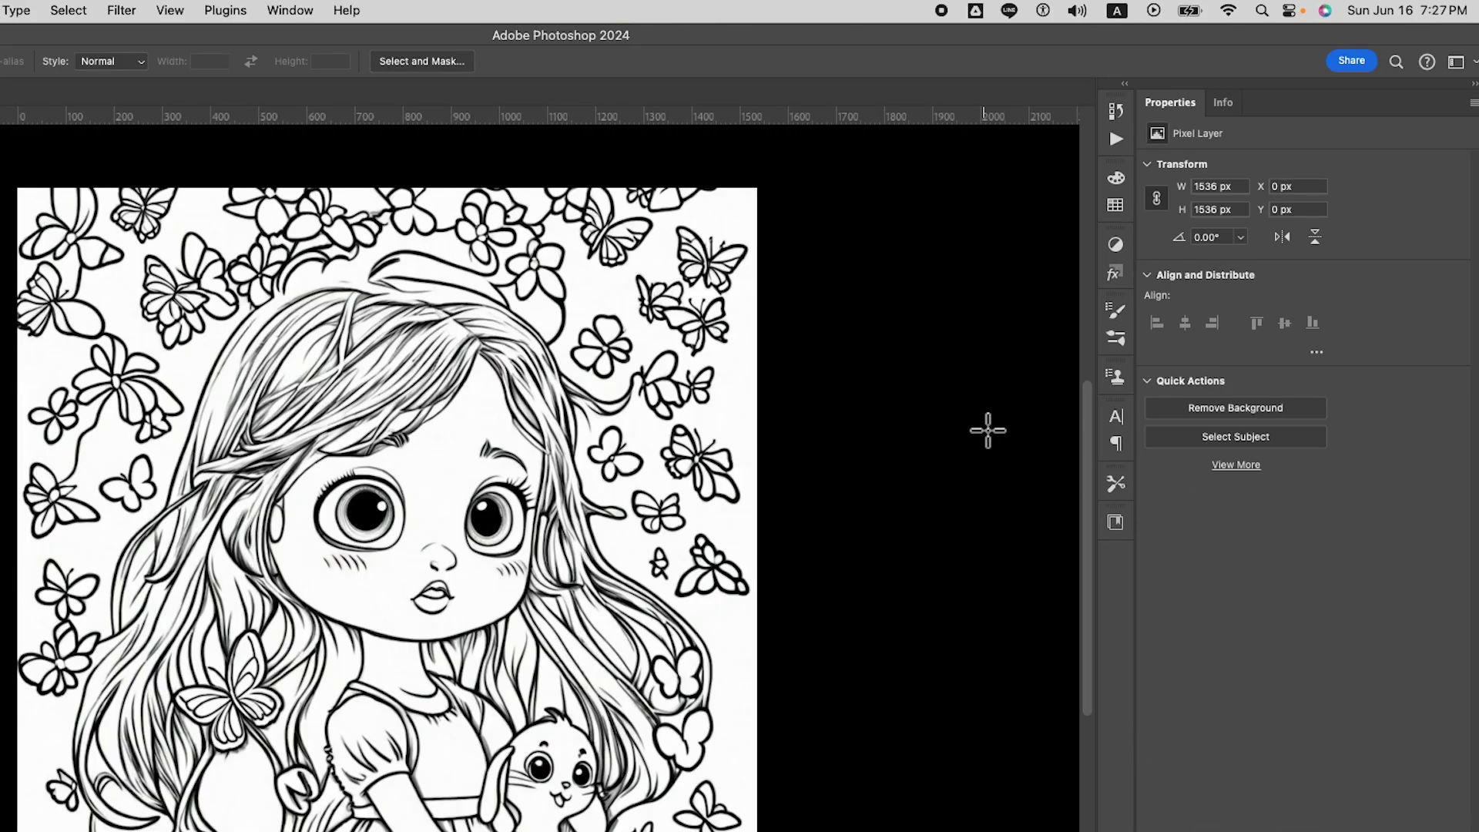
Show the Layers panel from the Window menu and make Layer 1 active.
{"action": "left_click", "coordinate": [299, 11]}
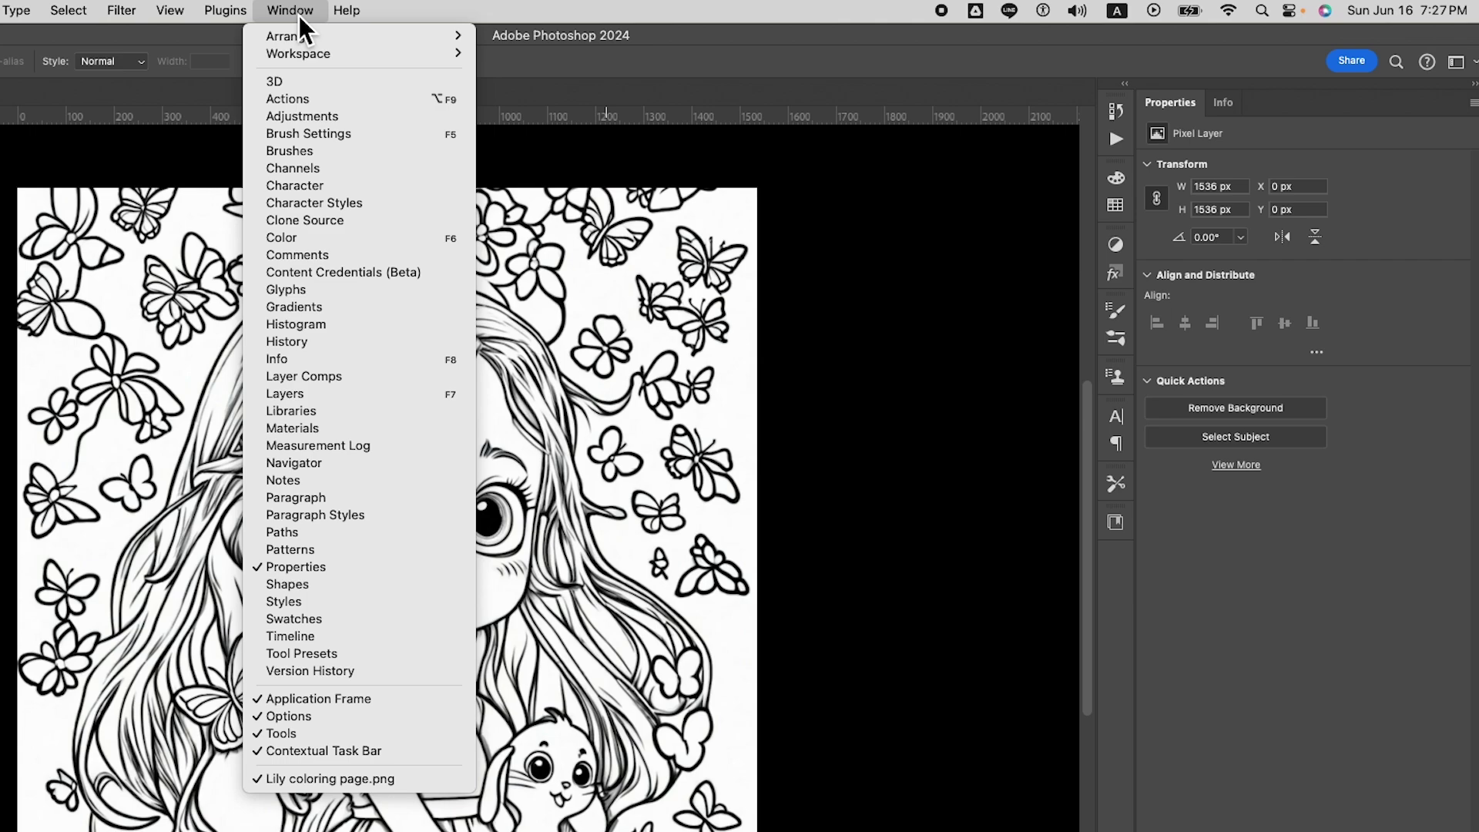
{"action": "left_click", "coordinate": [301, 396]}
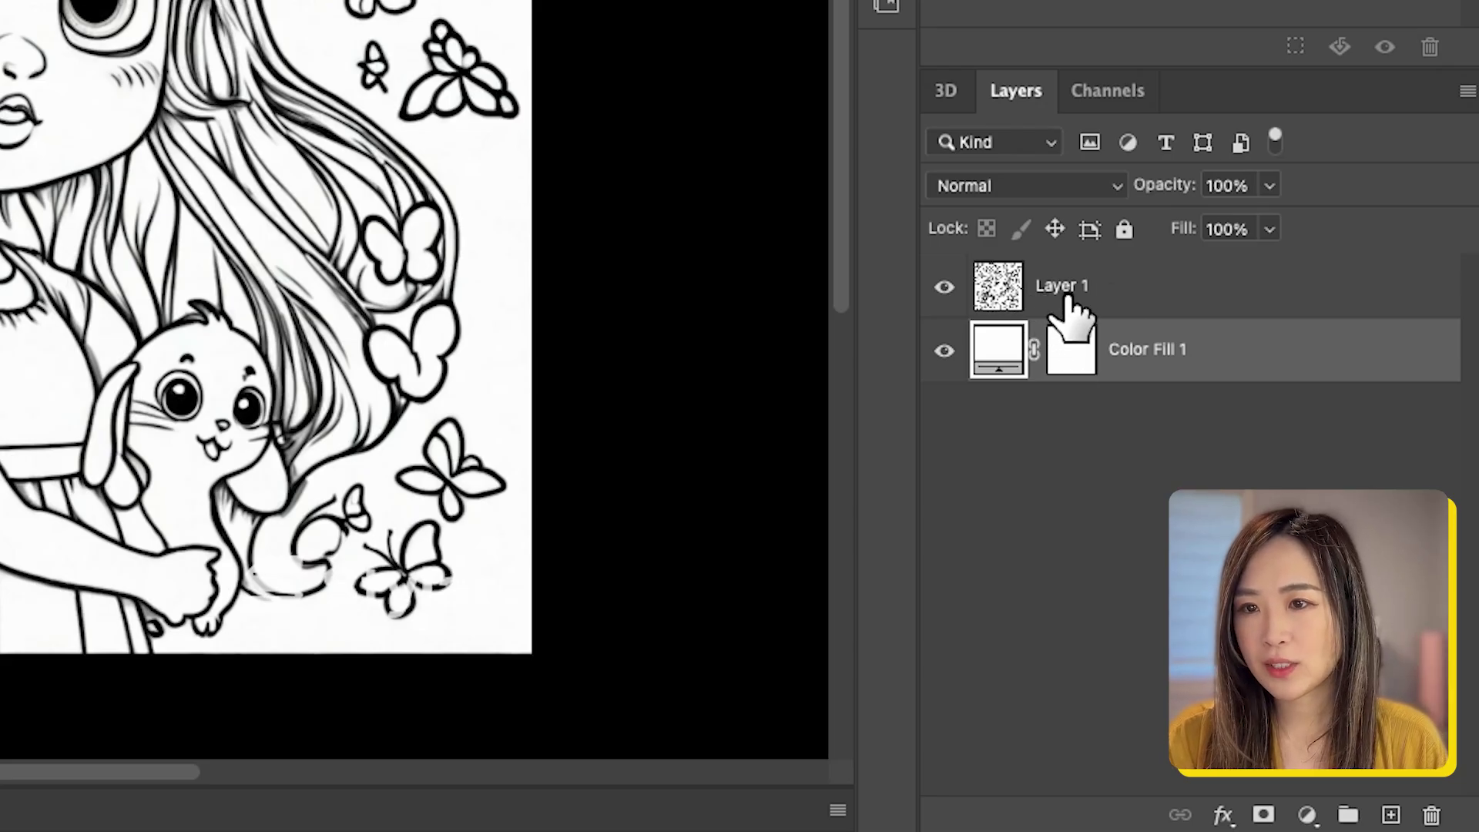
{"action": "left_click", "coordinate": [1071, 312]}
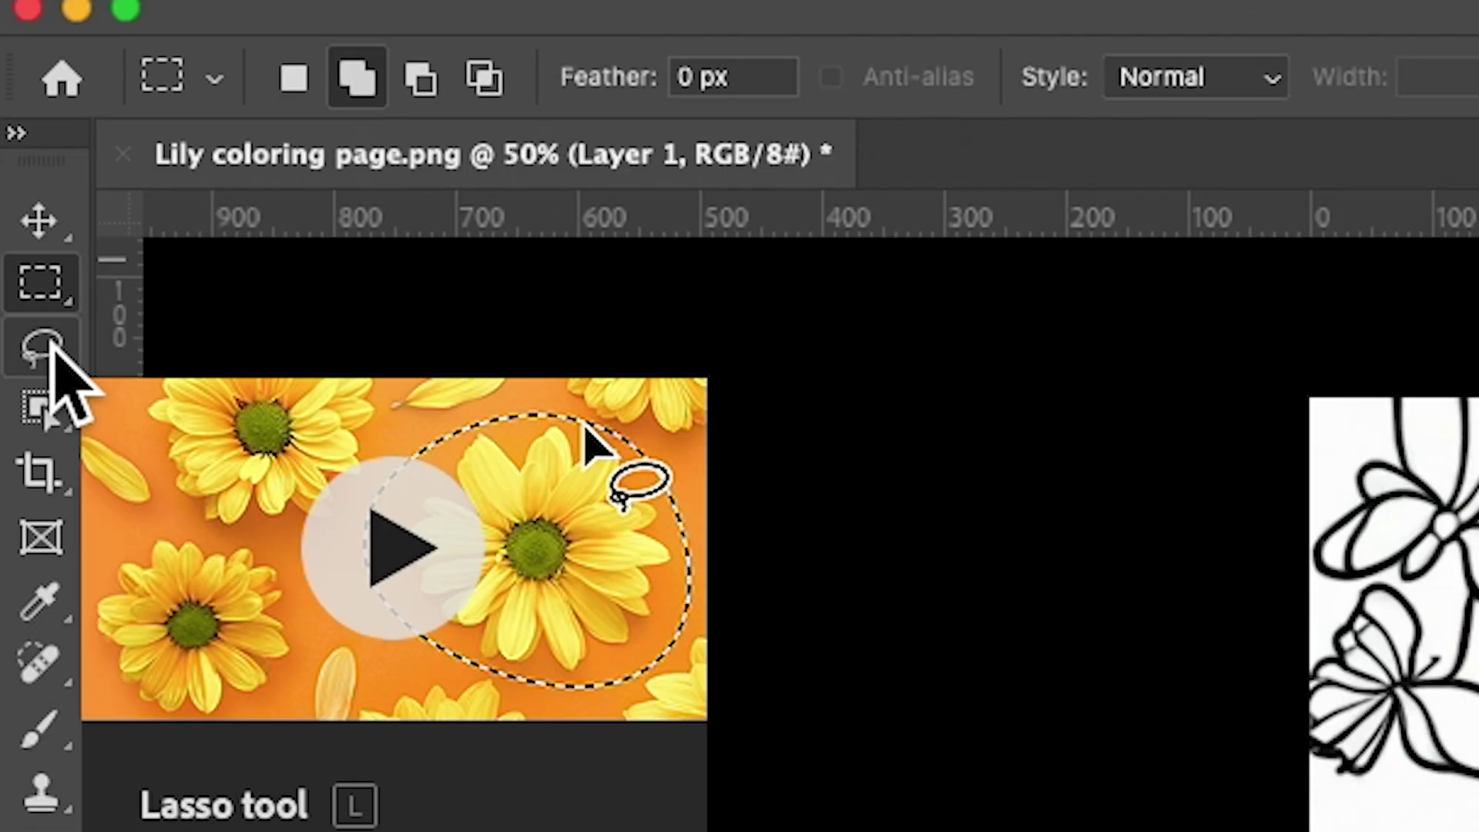
Lasso the busy background around the girl and delete its flowers and butterflies.
{"action": "left_click", "coordinate": [51, 348]}
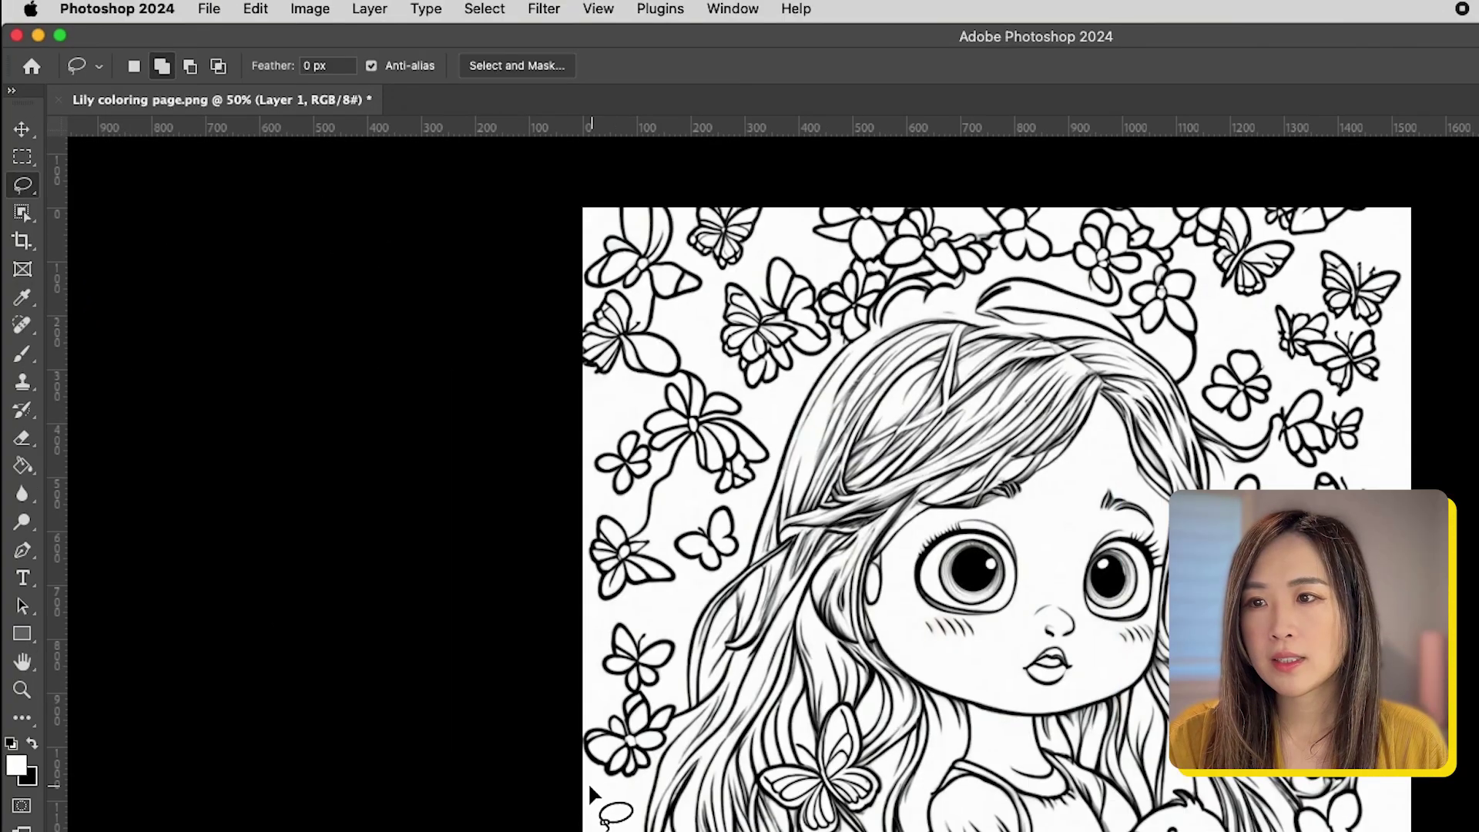
{"action": "mouse_move", "coordinate": [588, 783]}
{"action": "left_mouse_down"}
{"action": "mouse_move", "coordinate": [681, 707]}
{"action": "mouse_move", "coordinate": [848, 345]}
{"action": "mouse_move", "coordinate": [1053, 227]}
{"action": "left_mouse_up"}
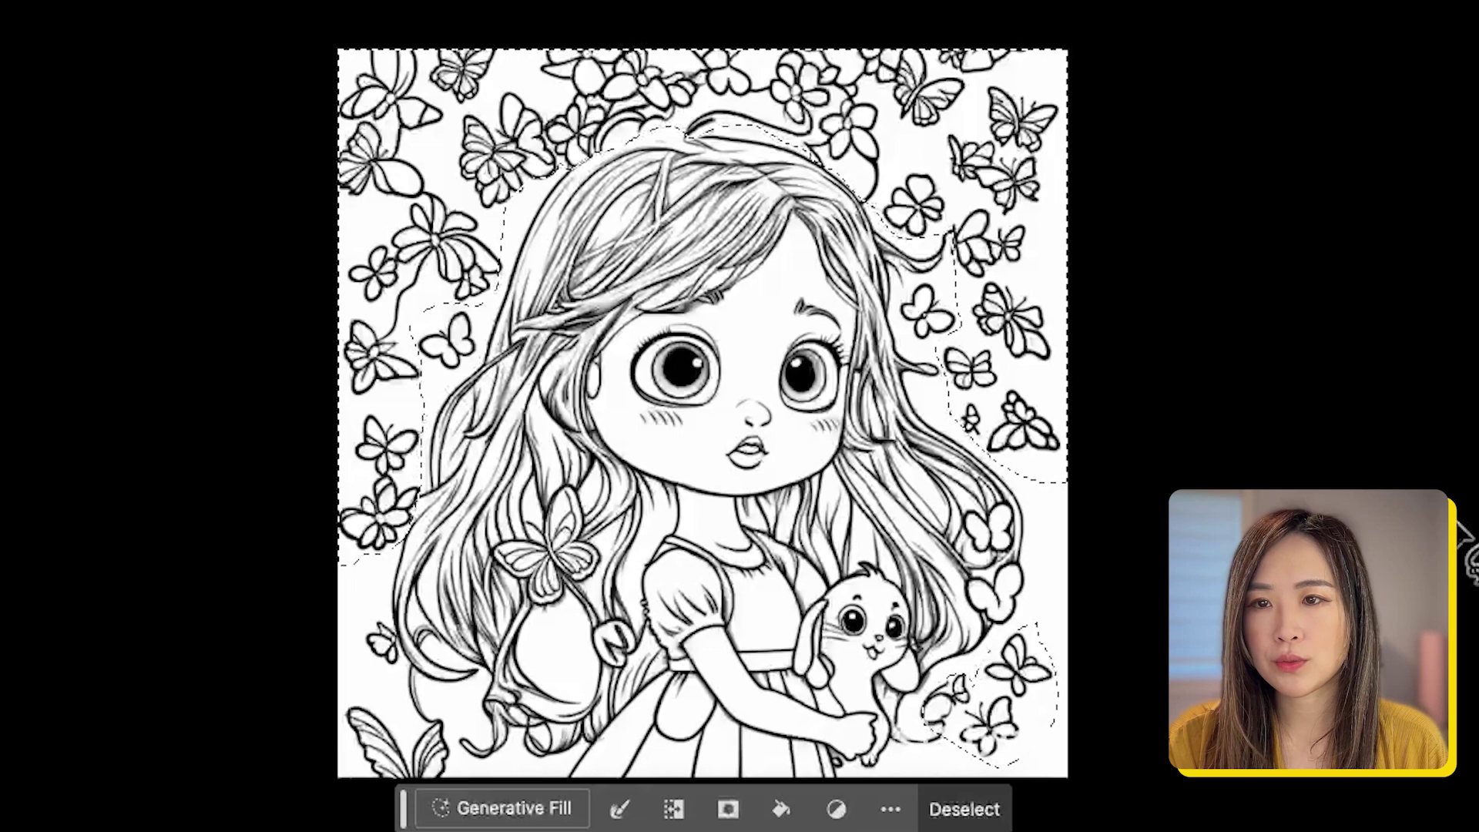
{"action": "key", "text": "Delete"}
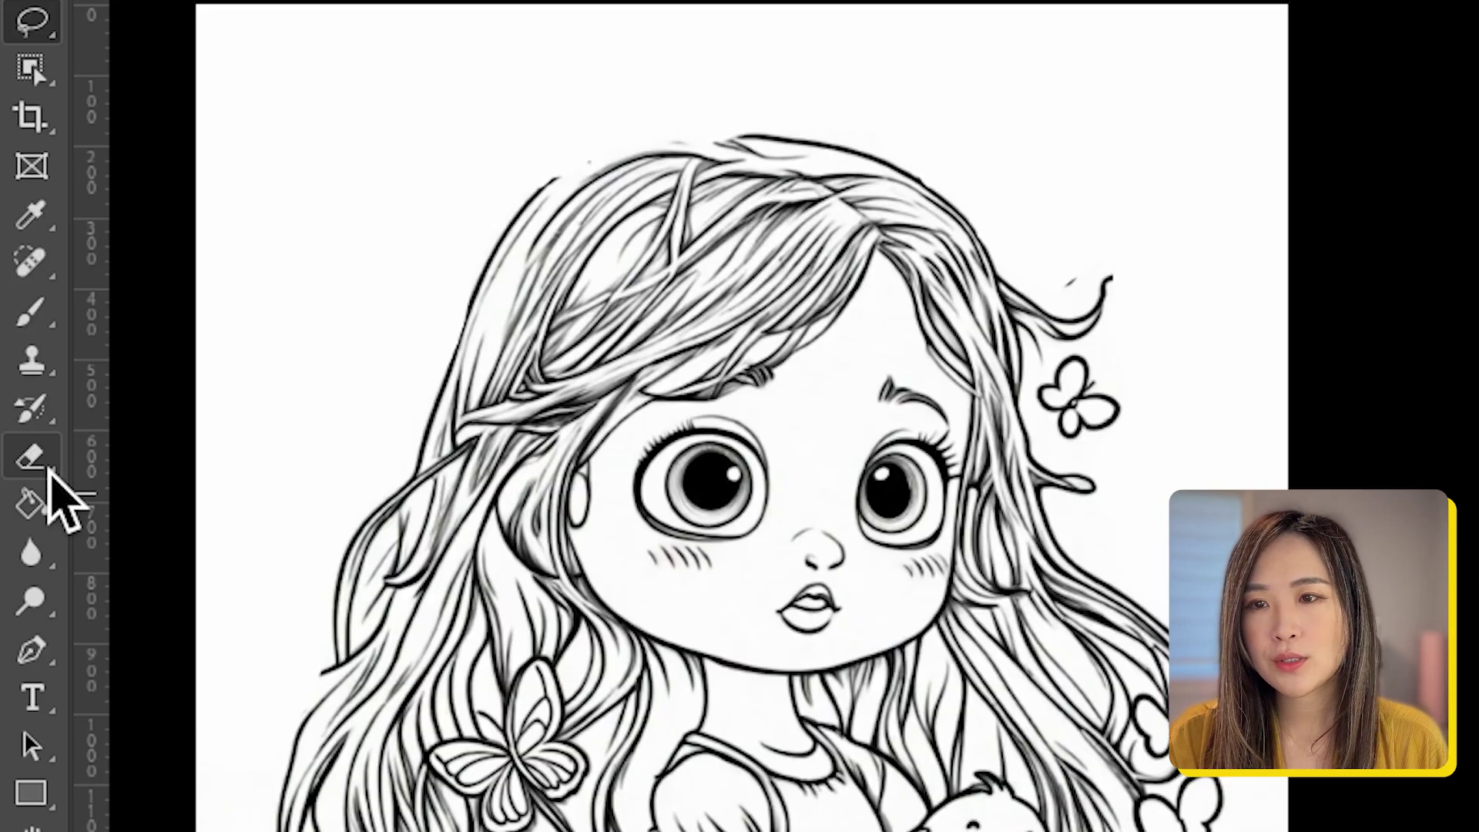
Pick the Brush, check its size options, then switch to the Eraser.
{"action": "left_click", "coordinate": [33, 311]}
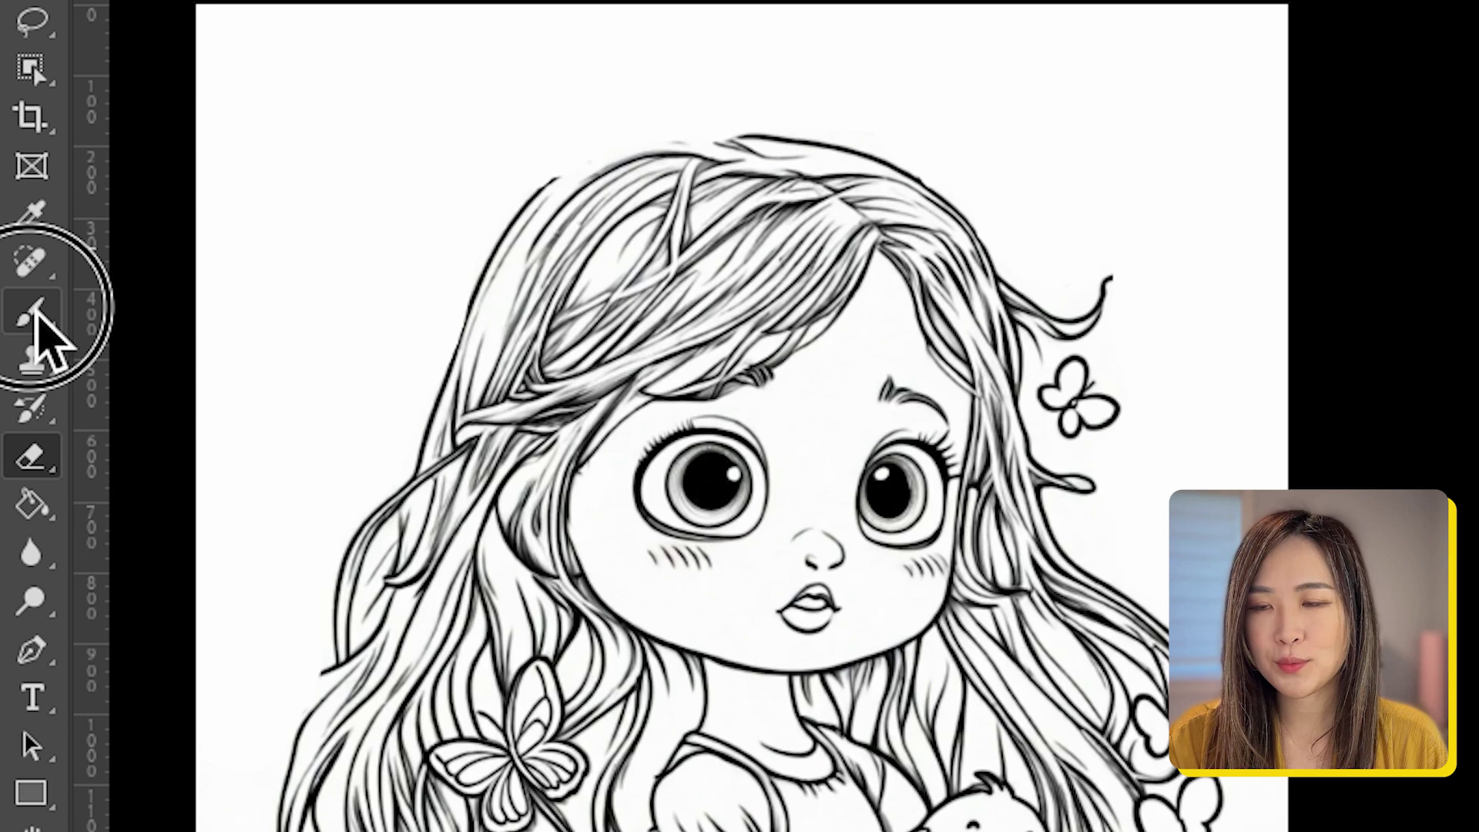
{"action": "right_click", "coordinate": [319, 171]}
{"action": "key", "text": "e"}
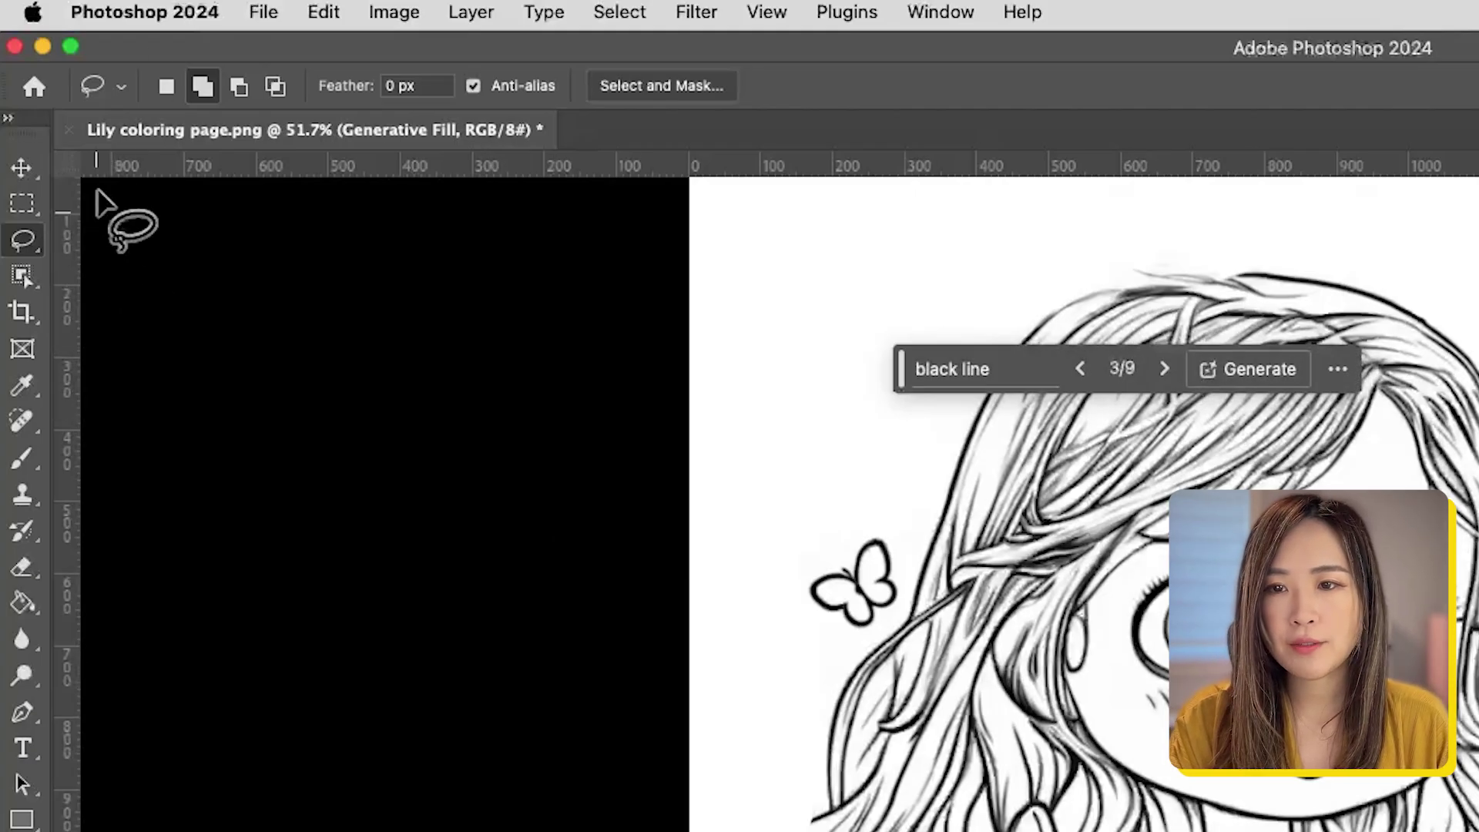
Export the cleaned coloring page as a PNG via File > Export.
{"action": "left_click", "coordinate": [256, 21]}
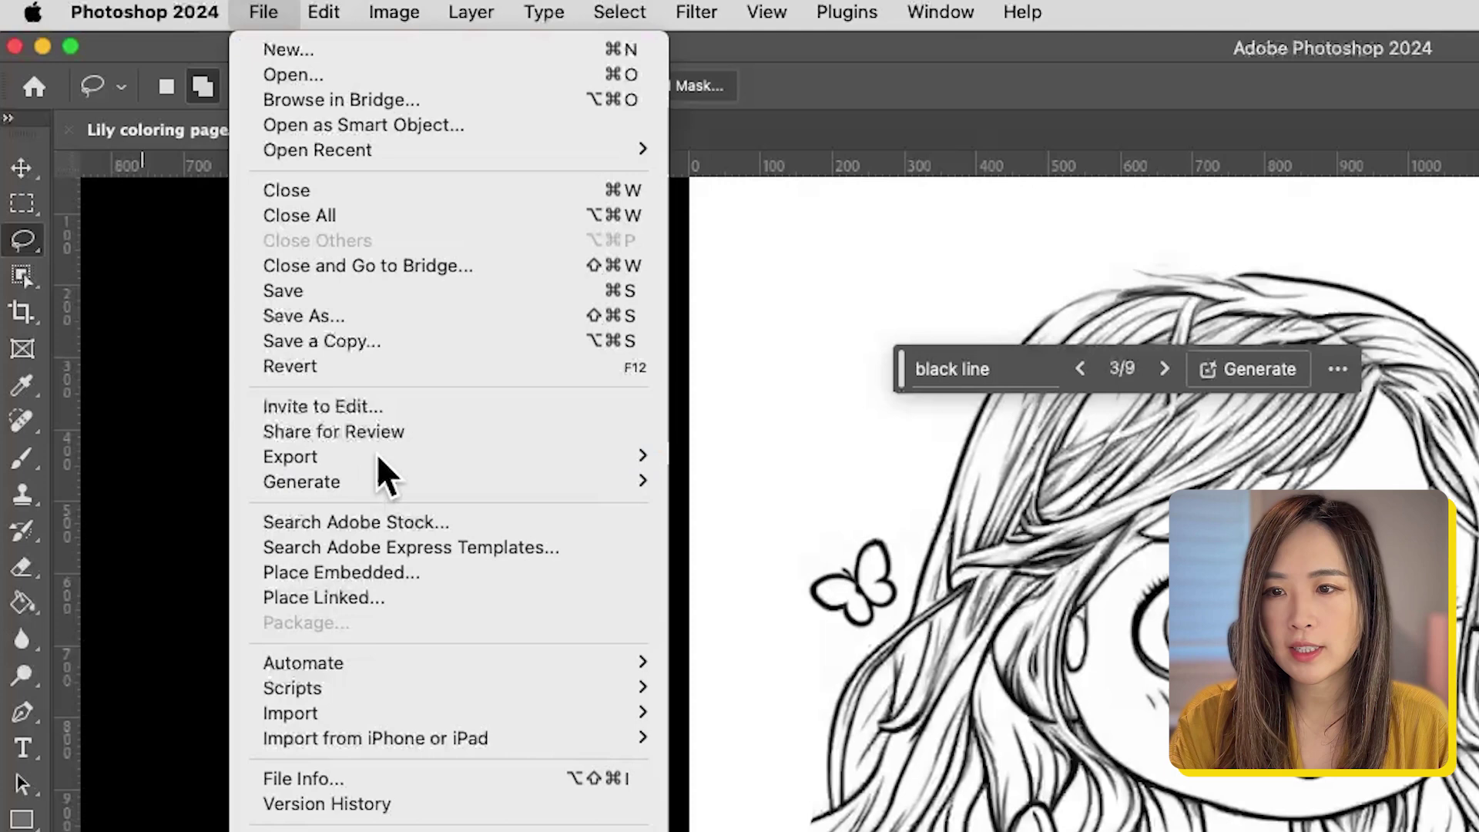
{"action": "mouse_move", "coordinate": [653, 455]}
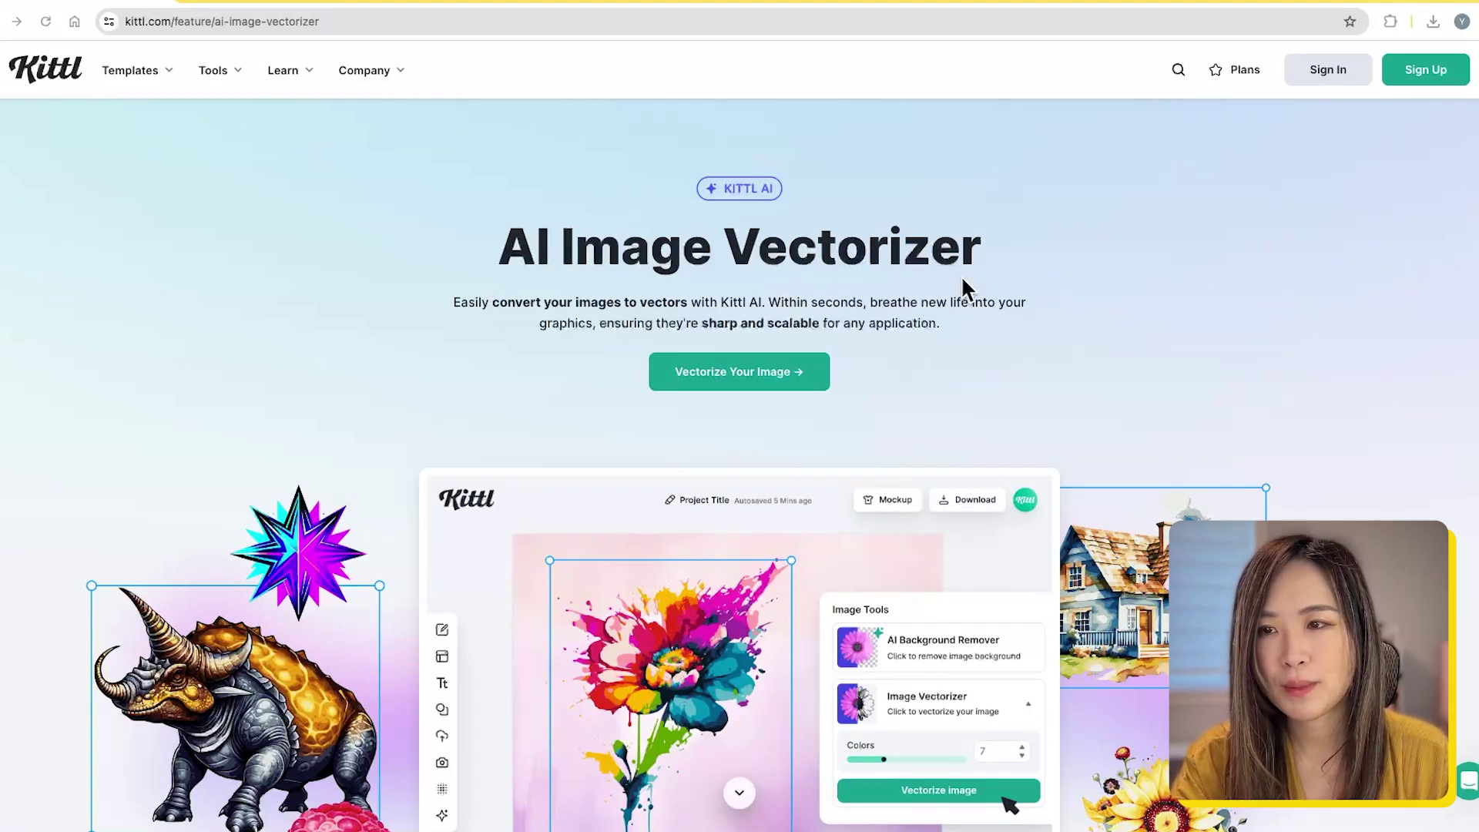
Sign in to Kittl with Google, vectorize the coloring page in B/W, and download the SVG.
{"action": "left_click", "coordinate": [1335, 73]}
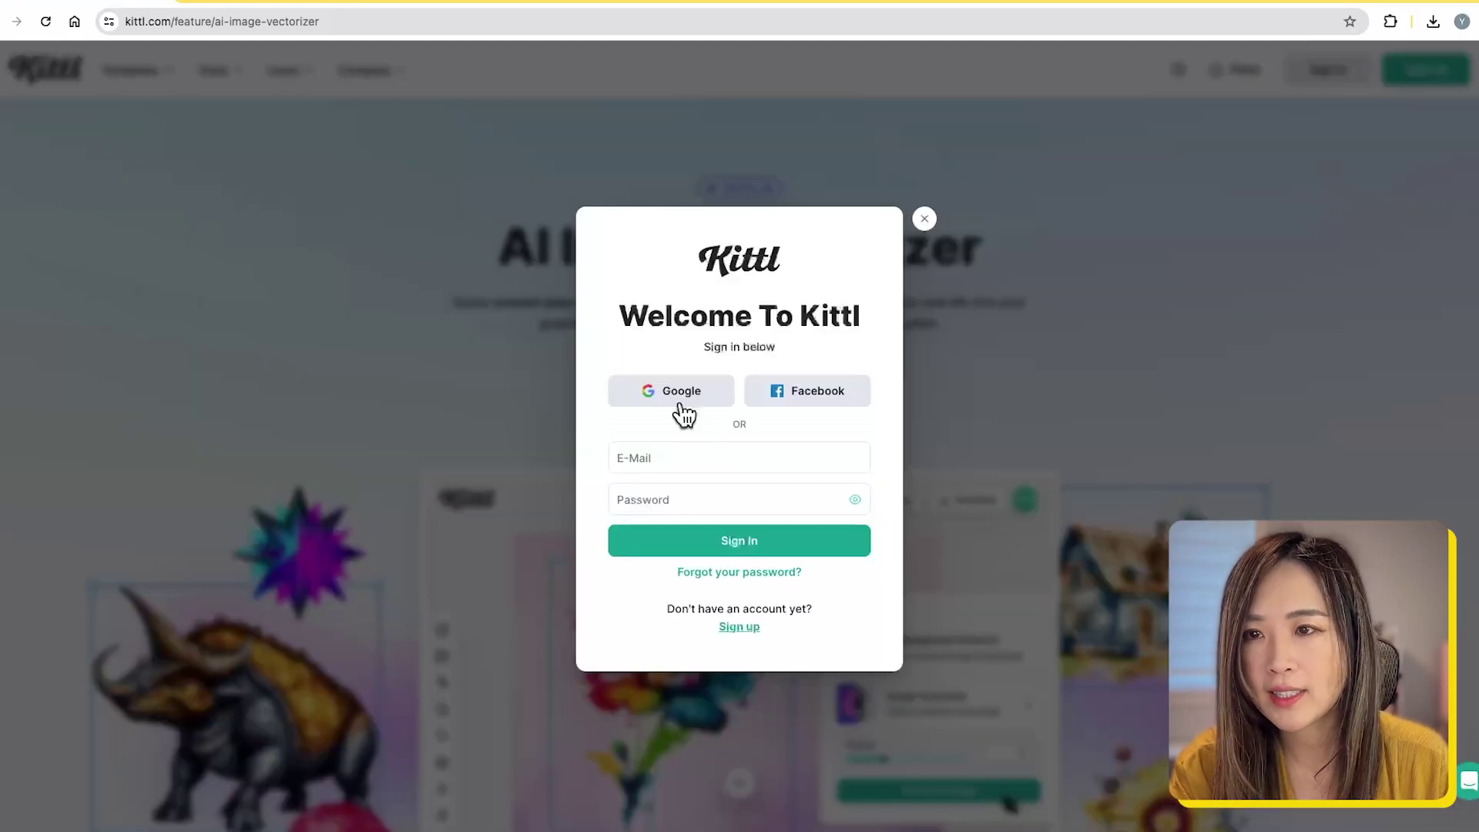
{"action": "left_click", "coordinate": [682, 408]}
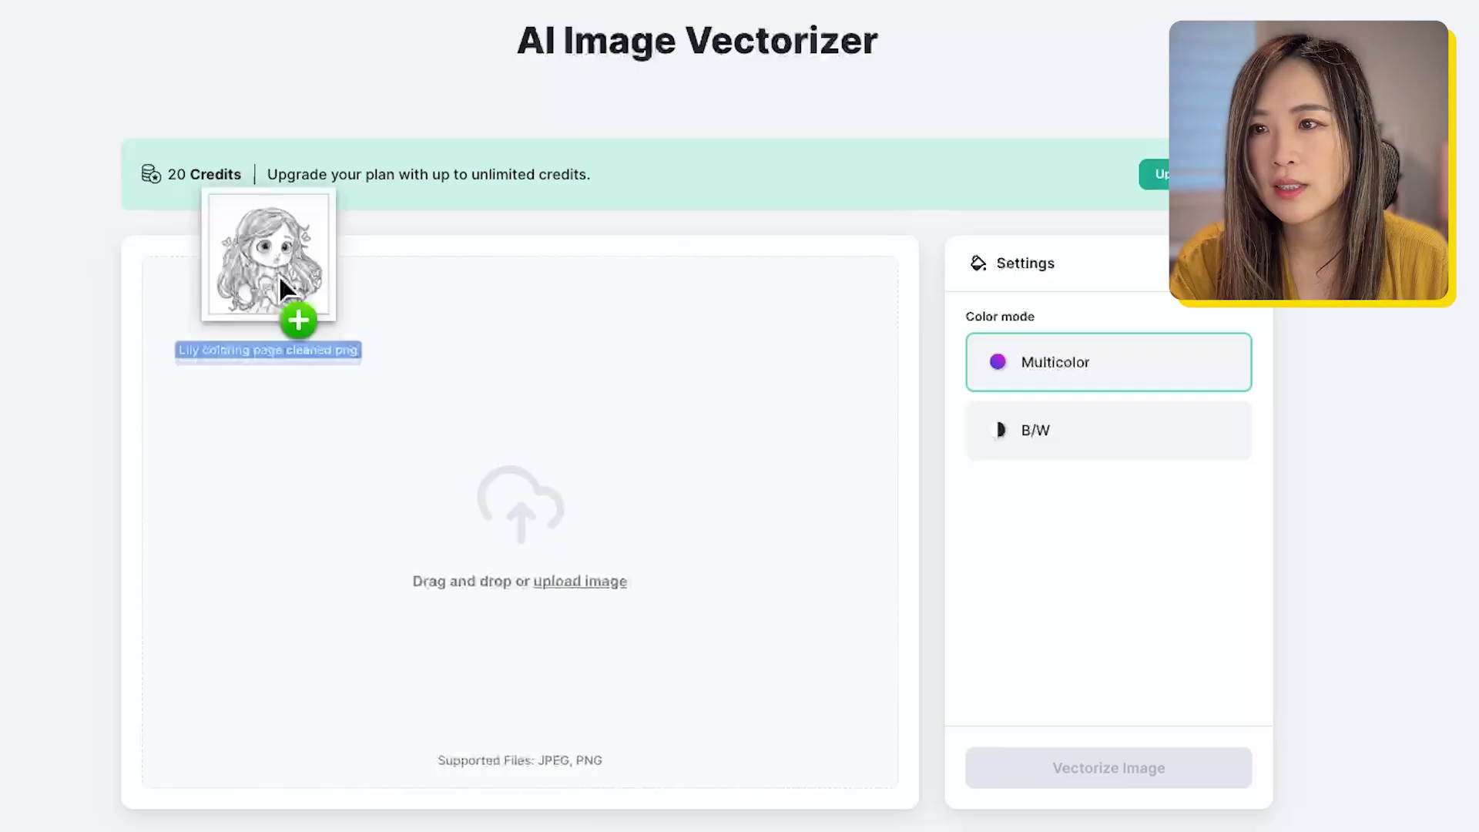
{"action": "mouse_move", "coordinate": [284, 291]}
{"action": "left_mouse_down"}
{"action": "mouse_move", "coordinate": [498, 539]}
{"action": "mouse_move", "coordinate": [498, 573]}
{"action": "left_mouse_up"}
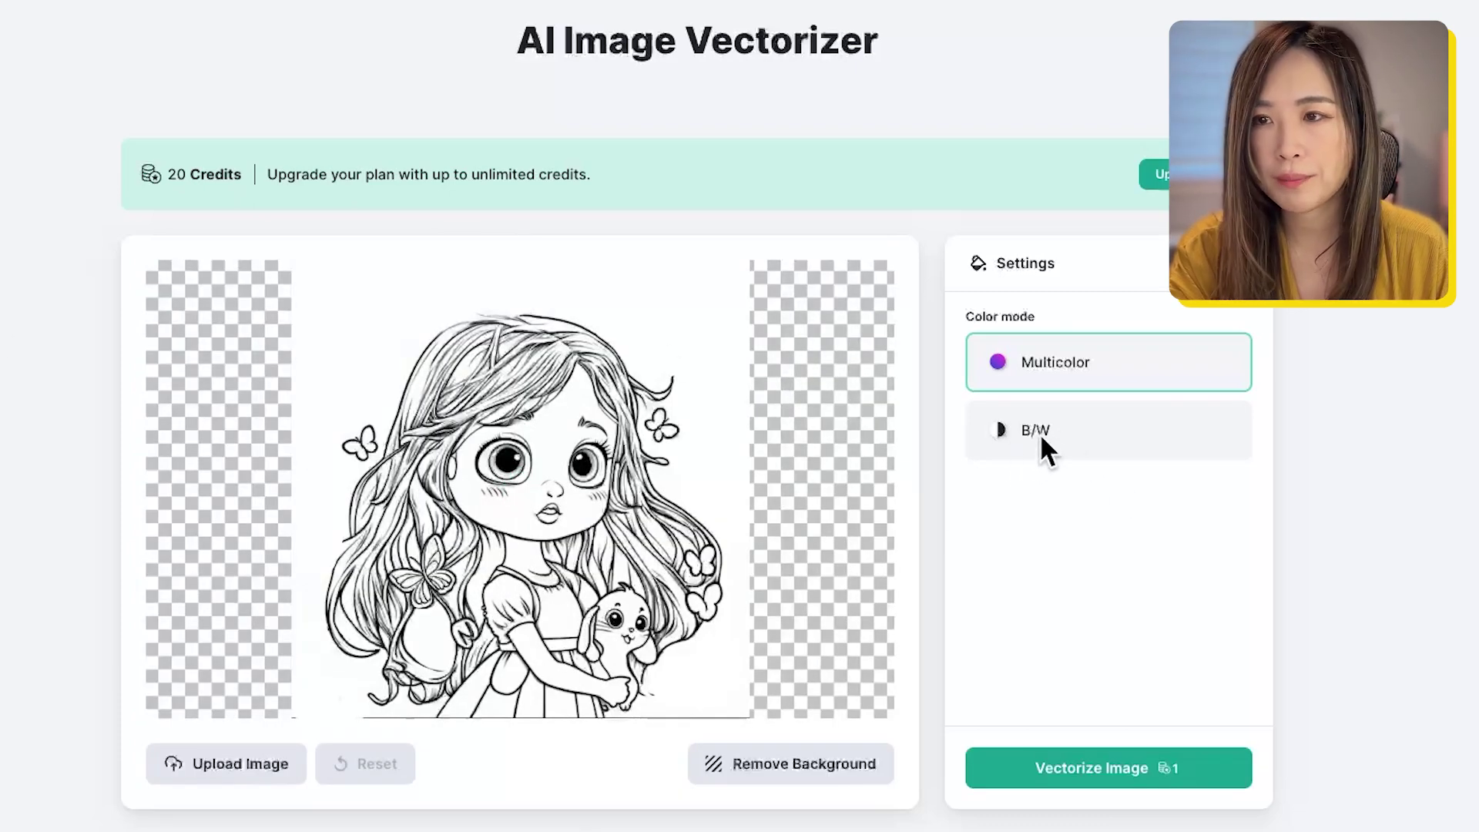
{"action": "left_click", "coordinate": [1027, 453]}
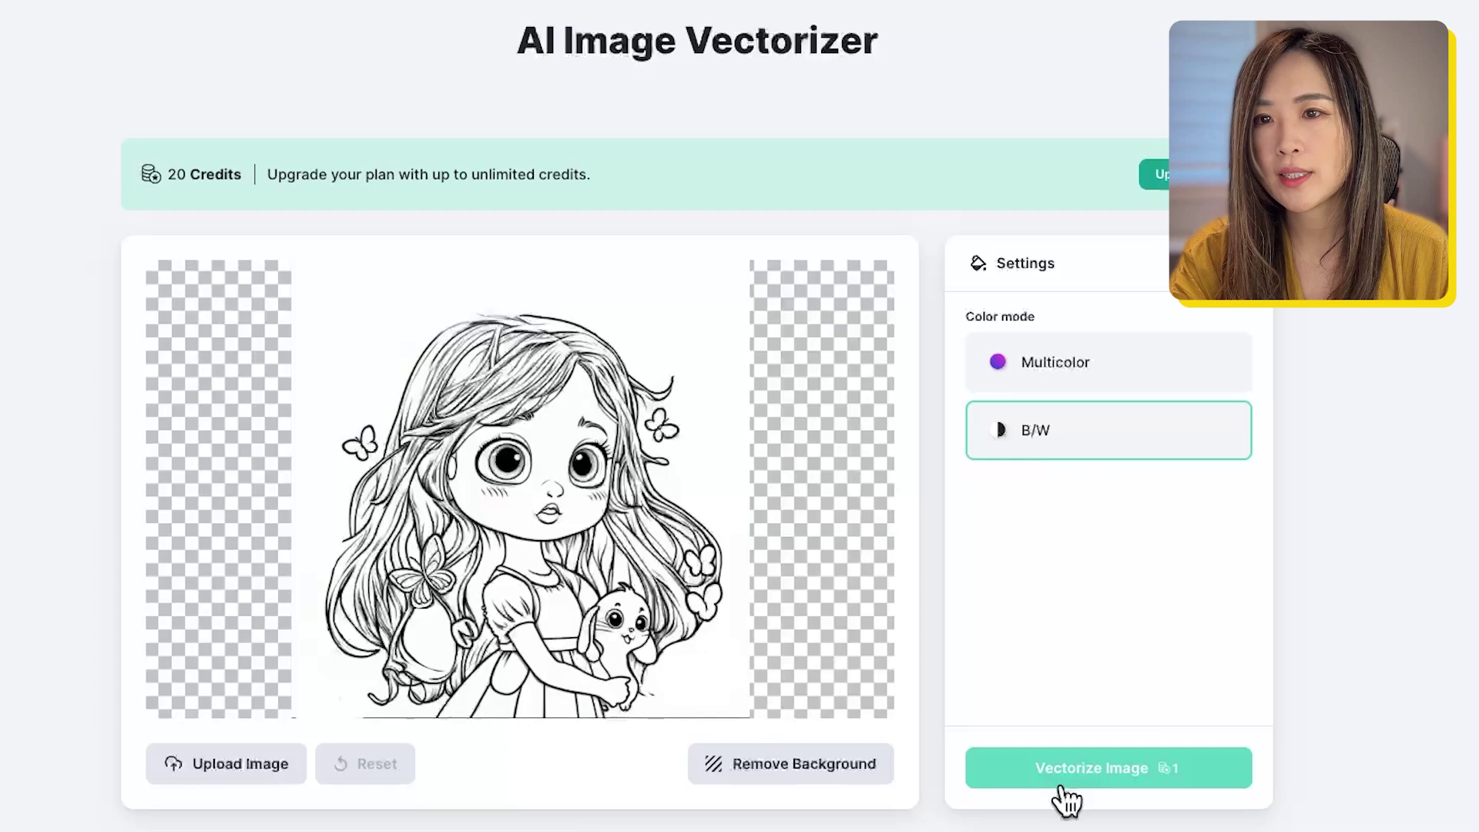
{"action": "left_click", "coordinate": [1103, 784]}
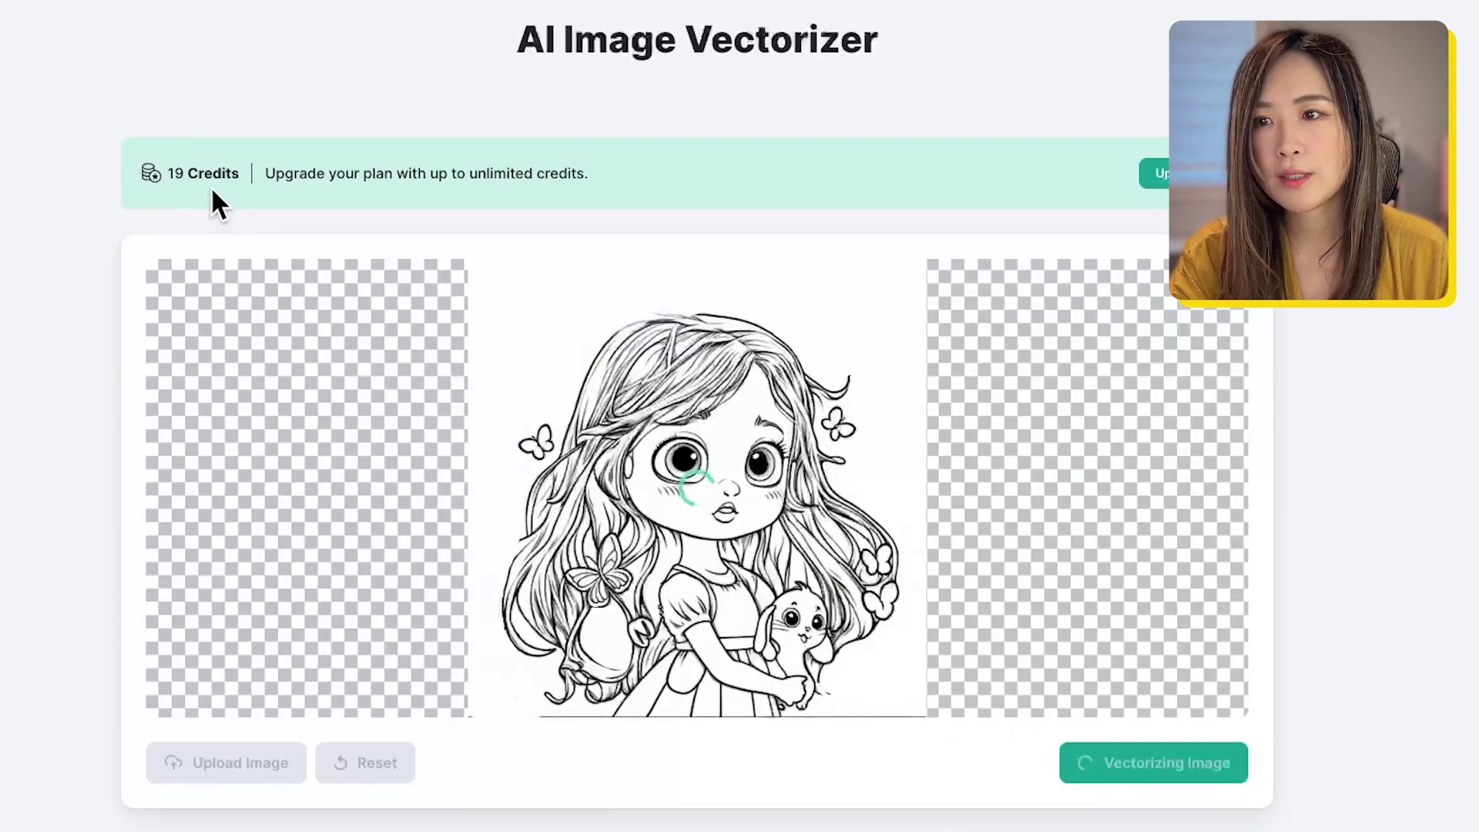
{"action": "scroll", "coordinate": [211, 192], "scroll_direction": "down", "scroll_amount": 2}
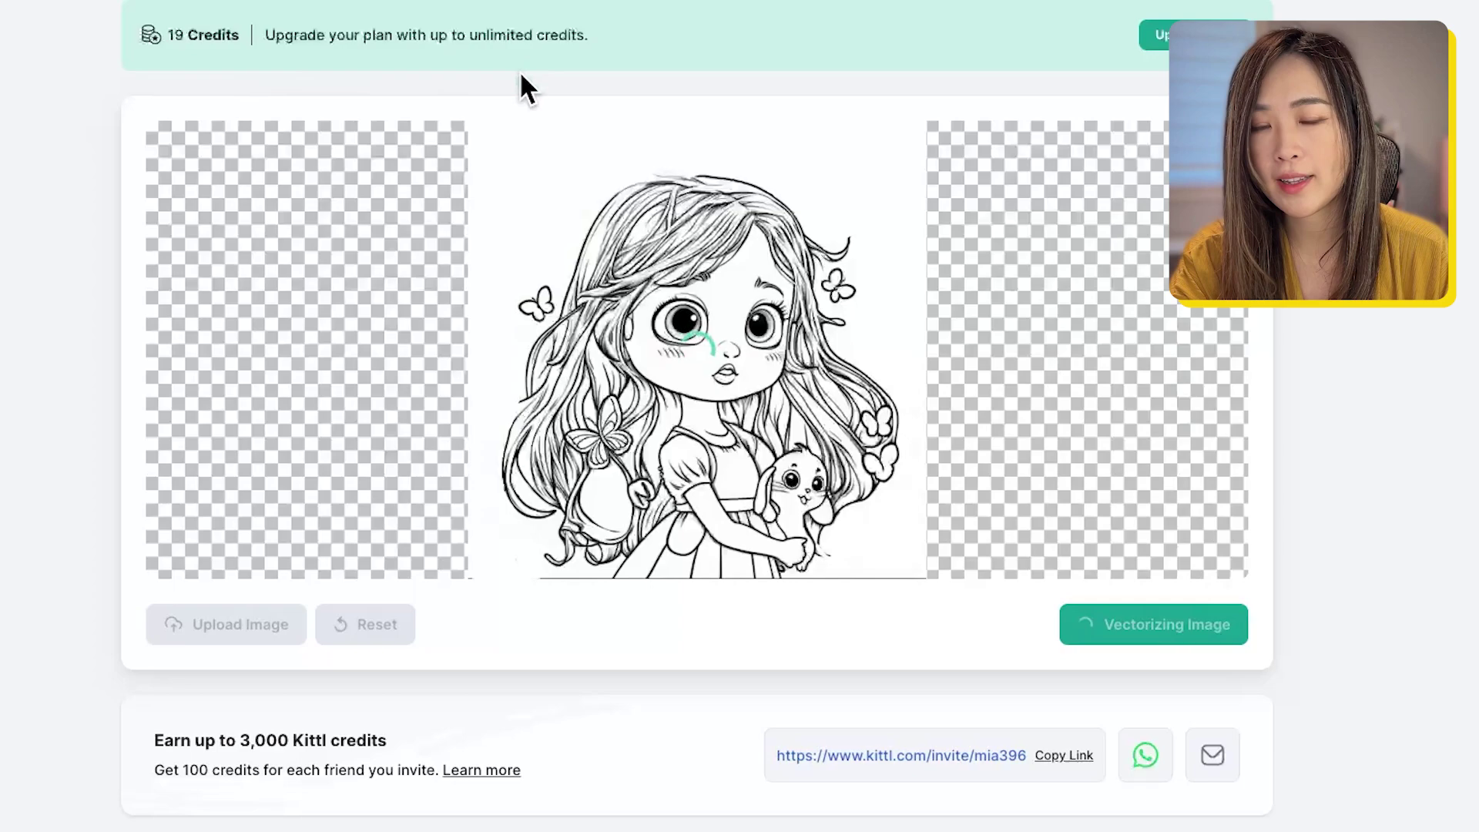
{"action": "scroll", "coordinate": [521, 77], "scroll_direction": "up", "scroll_amount": 2}
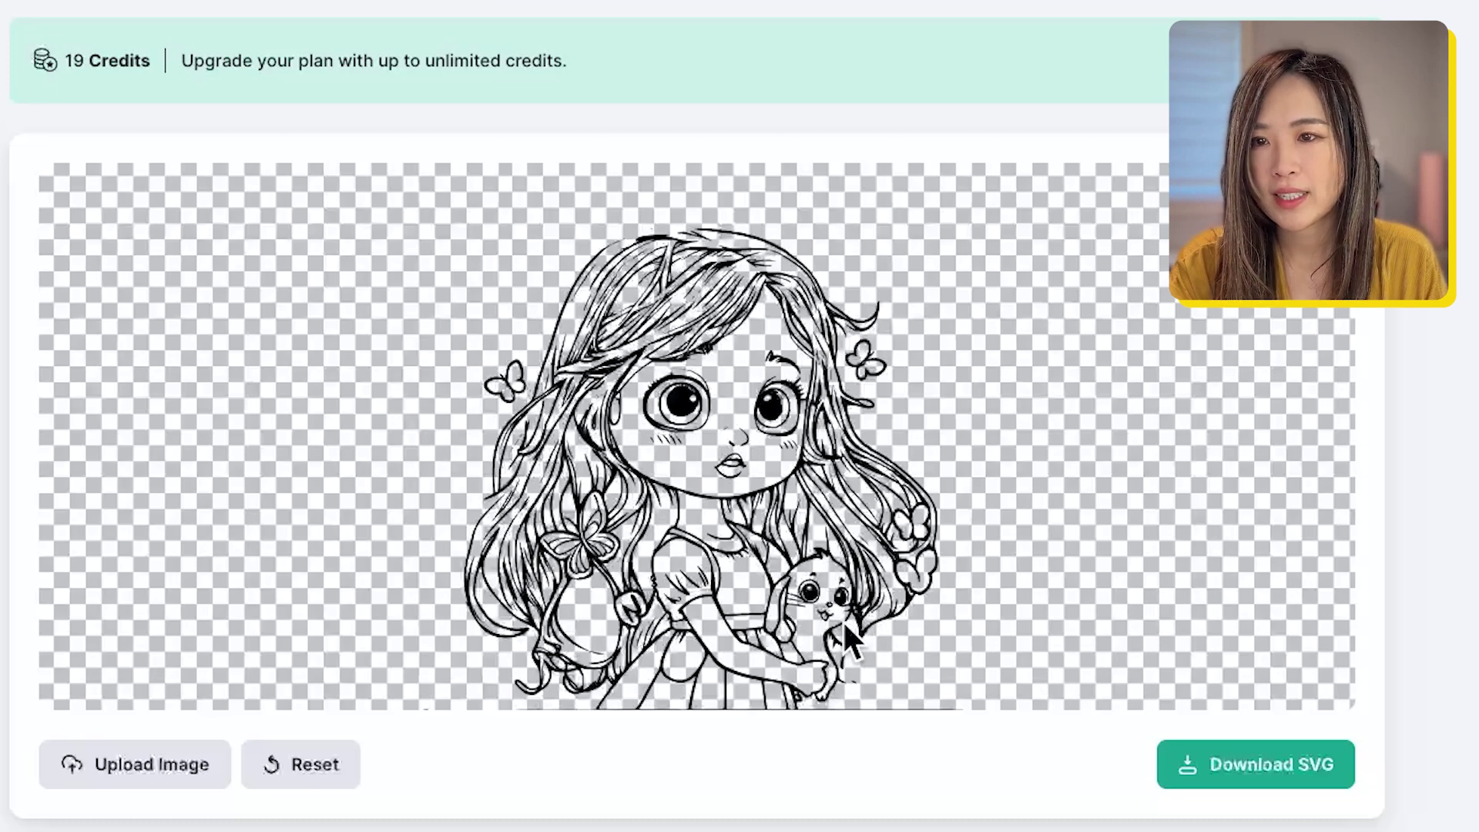
{"action": "left_click", "coordinate": [1300, 756]}
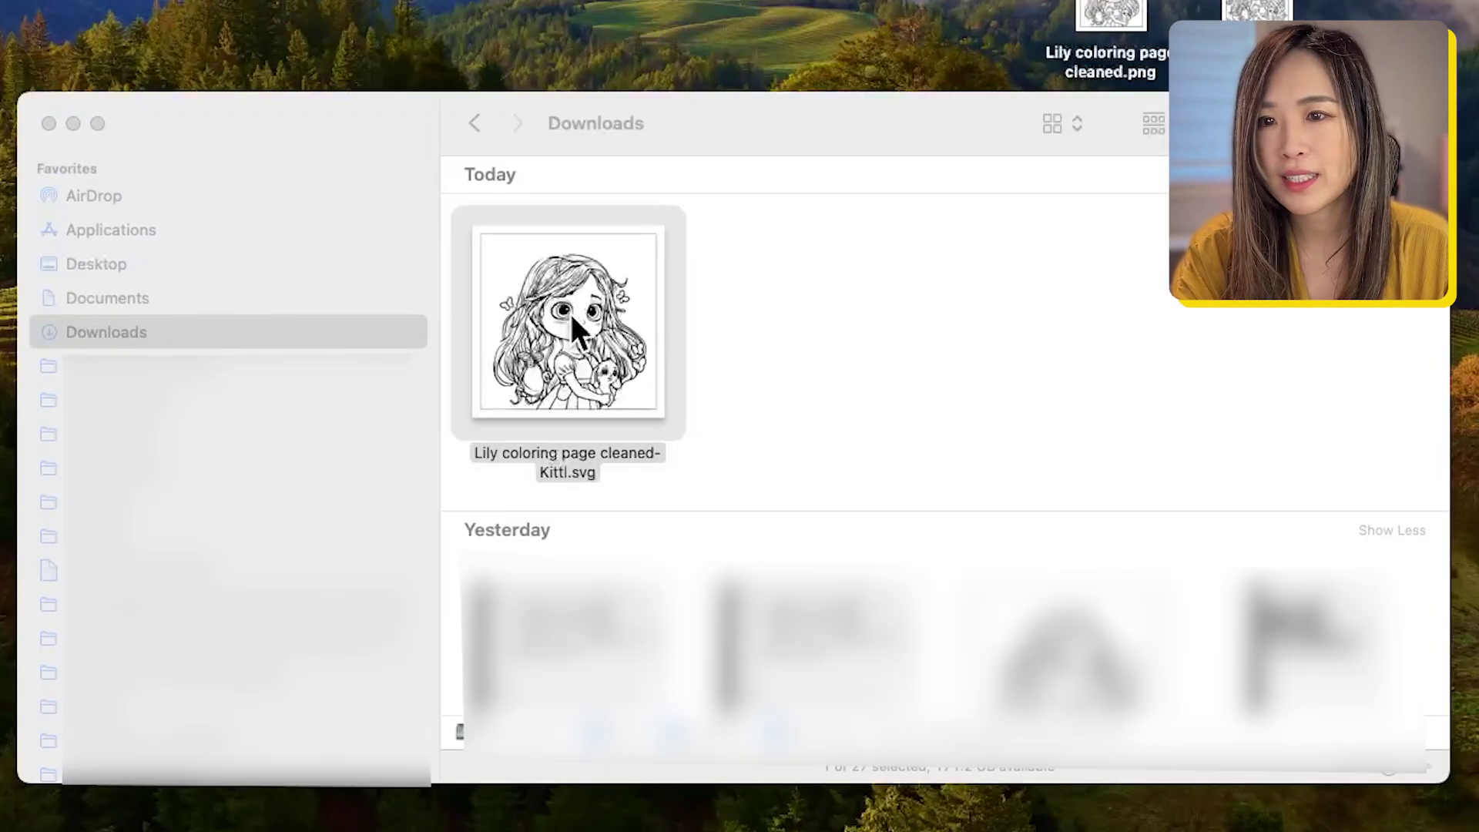
Open the downloaded Lily coloring page SVG in Adobe Photoshop via Finder's Open With.
{"action": "right_click", "coordinate": [570, 312]}
{"action": "mouse_move", "coordinate": [627, 353]}
{"action": "left_click", "coordinate": [1093, 563]}
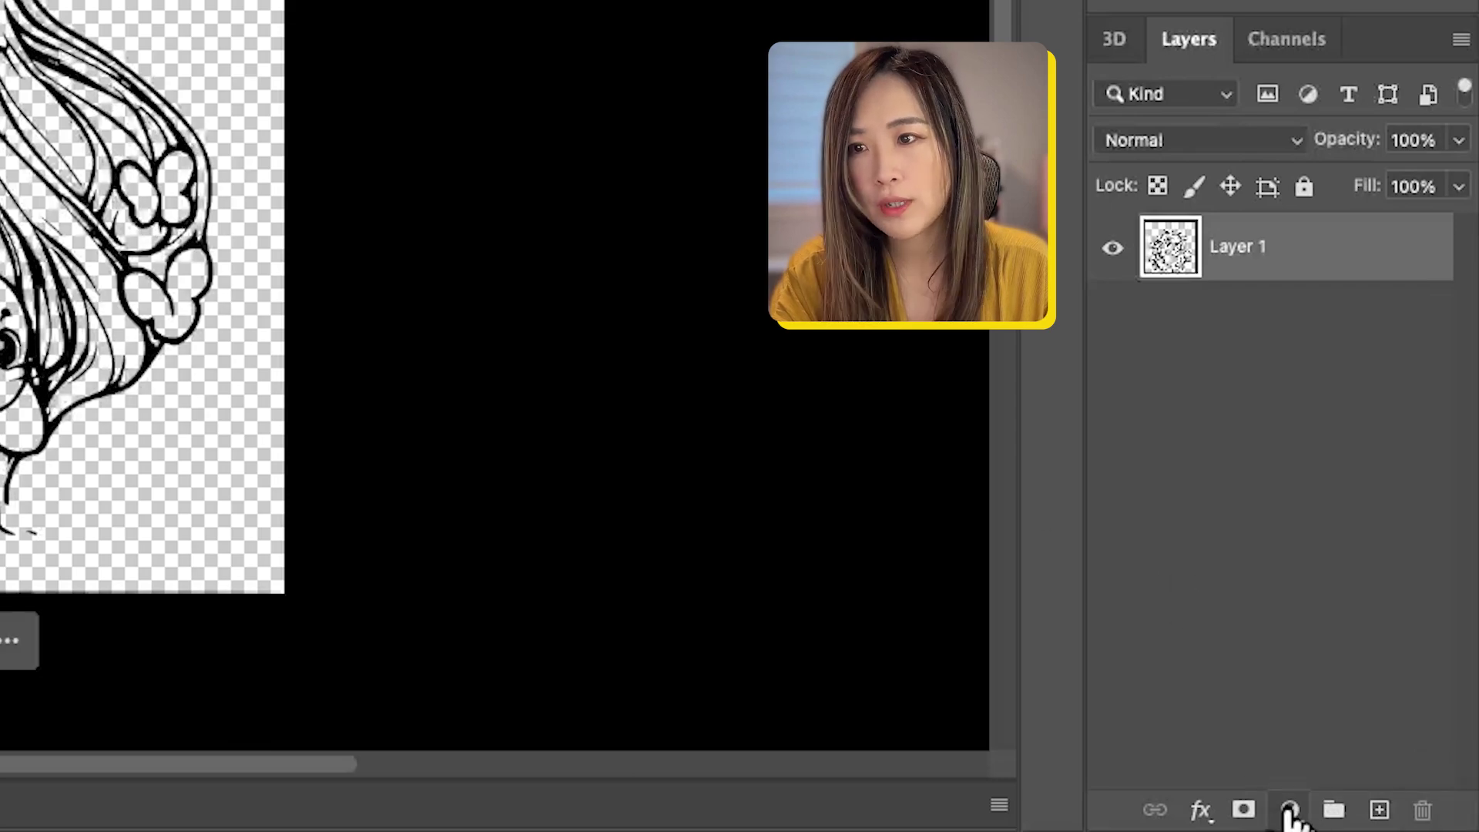
Add a white Solid Color fill layer and place it beneath the Layer 1 line art.
{"action": "left_click", "coordinate": [1289, 810]}
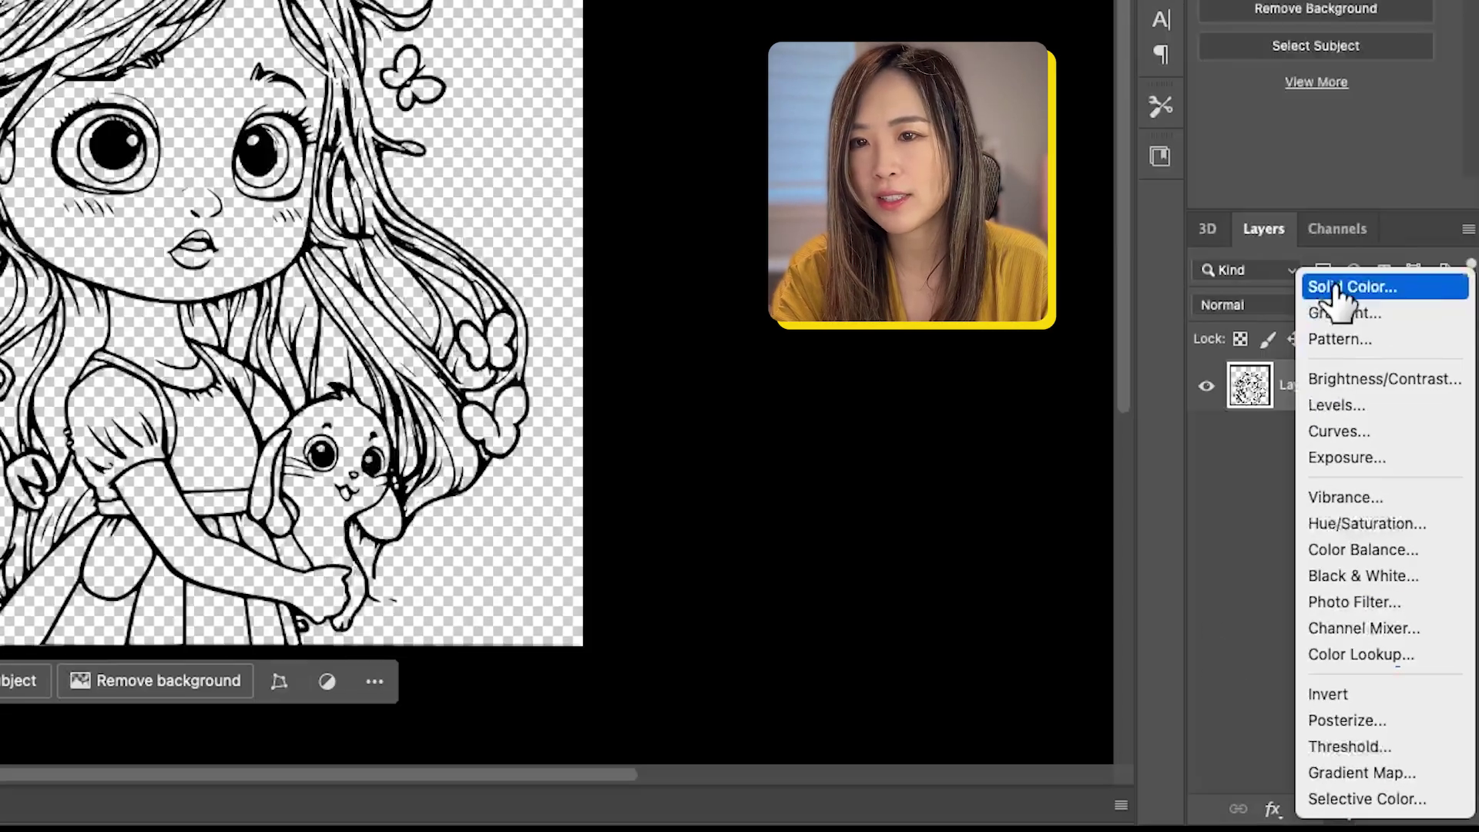
{"action": "left_click", "coordinate": [1307, 115]}
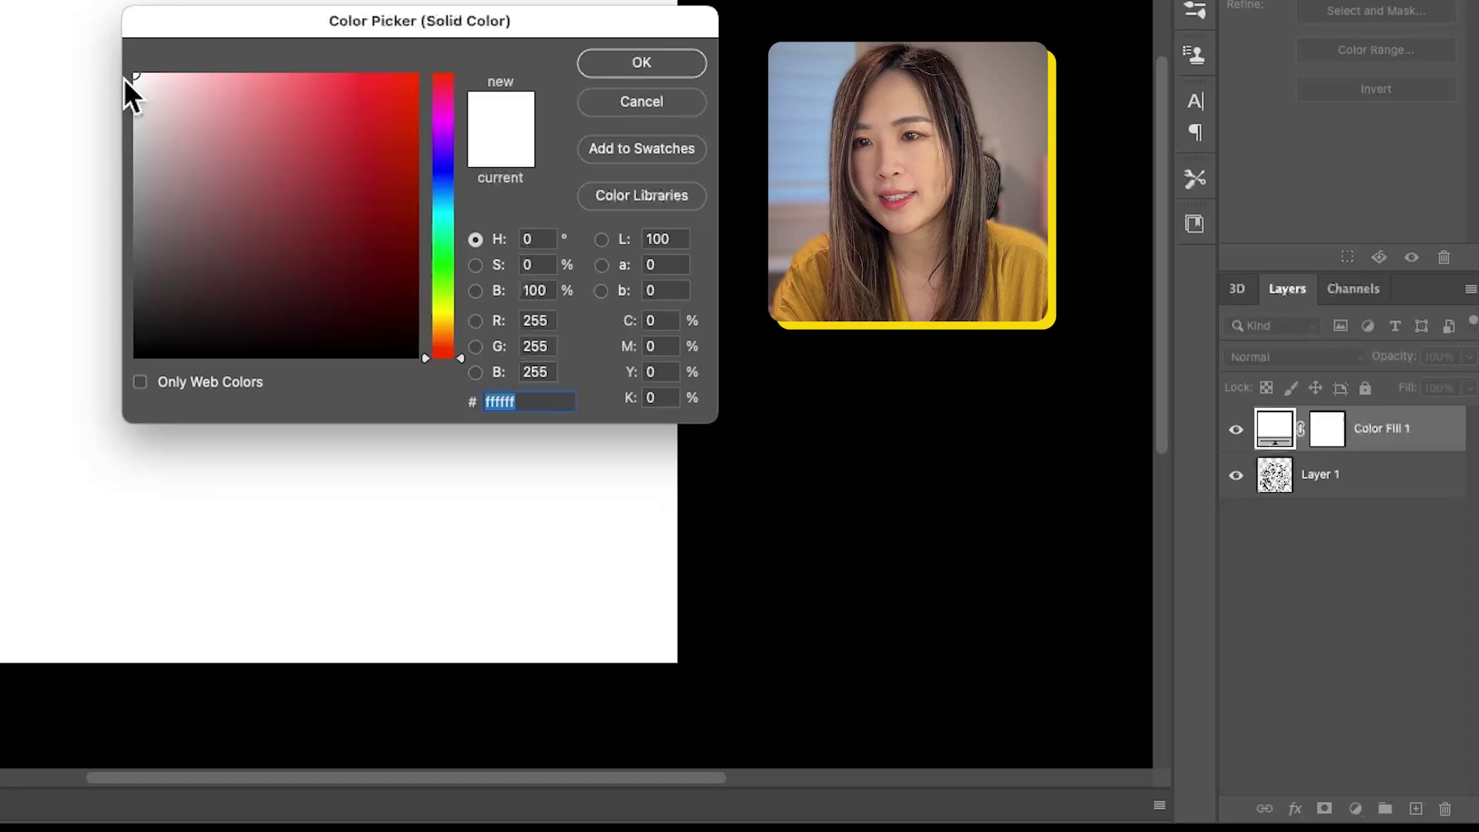
{"action": "key", "text": "Return"}
{"action": "left_click_drag", "start_coordinate": [1403, 440], "coordinate": [1371, 515]}
{"action": "left_click_drag", "start_coordinate": [1341, 438], "coordinate": [1346, 442]}
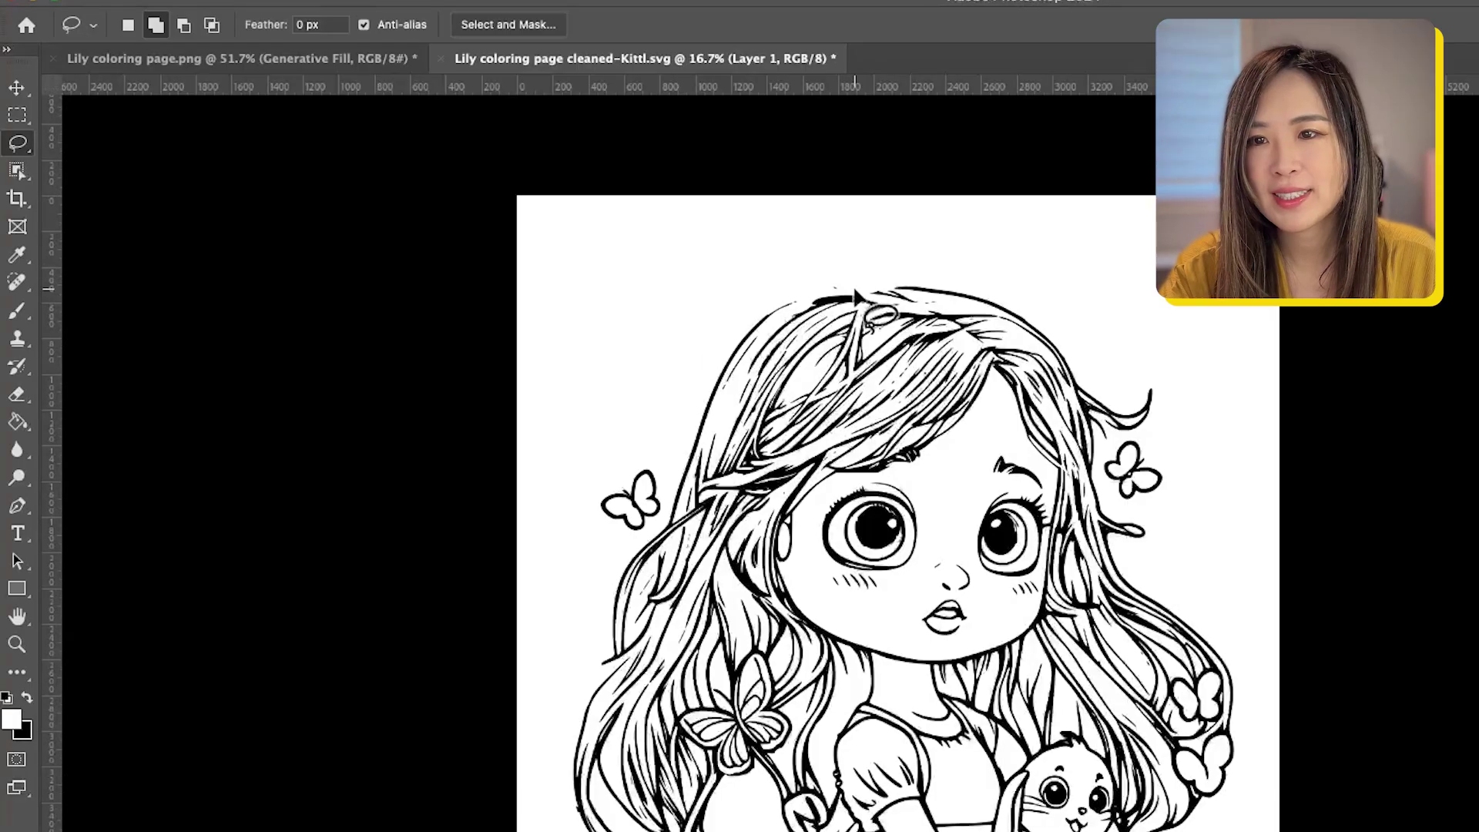
Touch up a small spot at the top of the hair, then export the vectorized page.
{"action": "left_click_drag", "start_coordinate": [840, 297], "coordinate": [841, 299]}
{"action": "key", "text": "ctrl+d"}
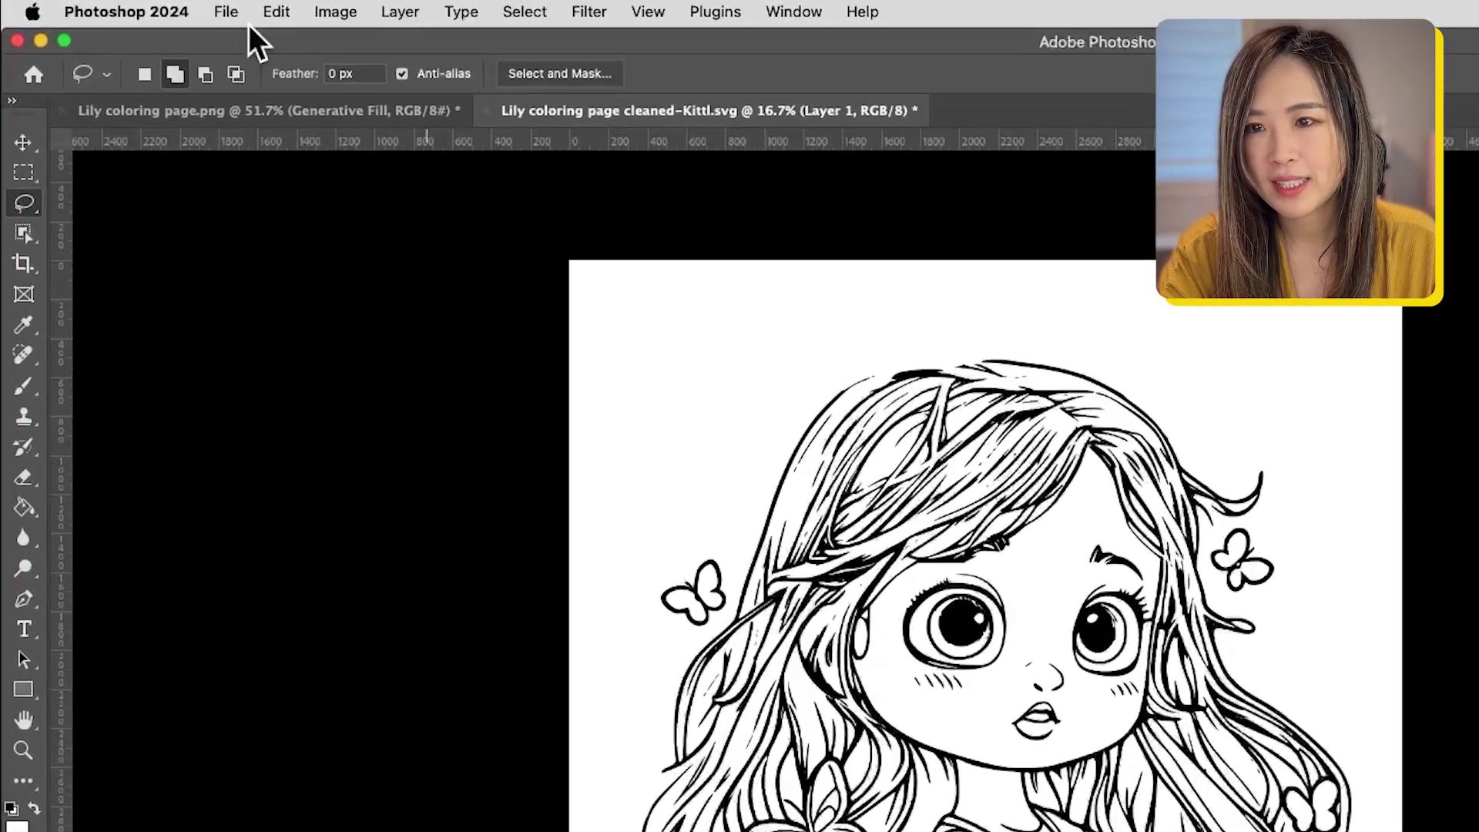
{"action": "left_click", "coordinate": [186, 7]}
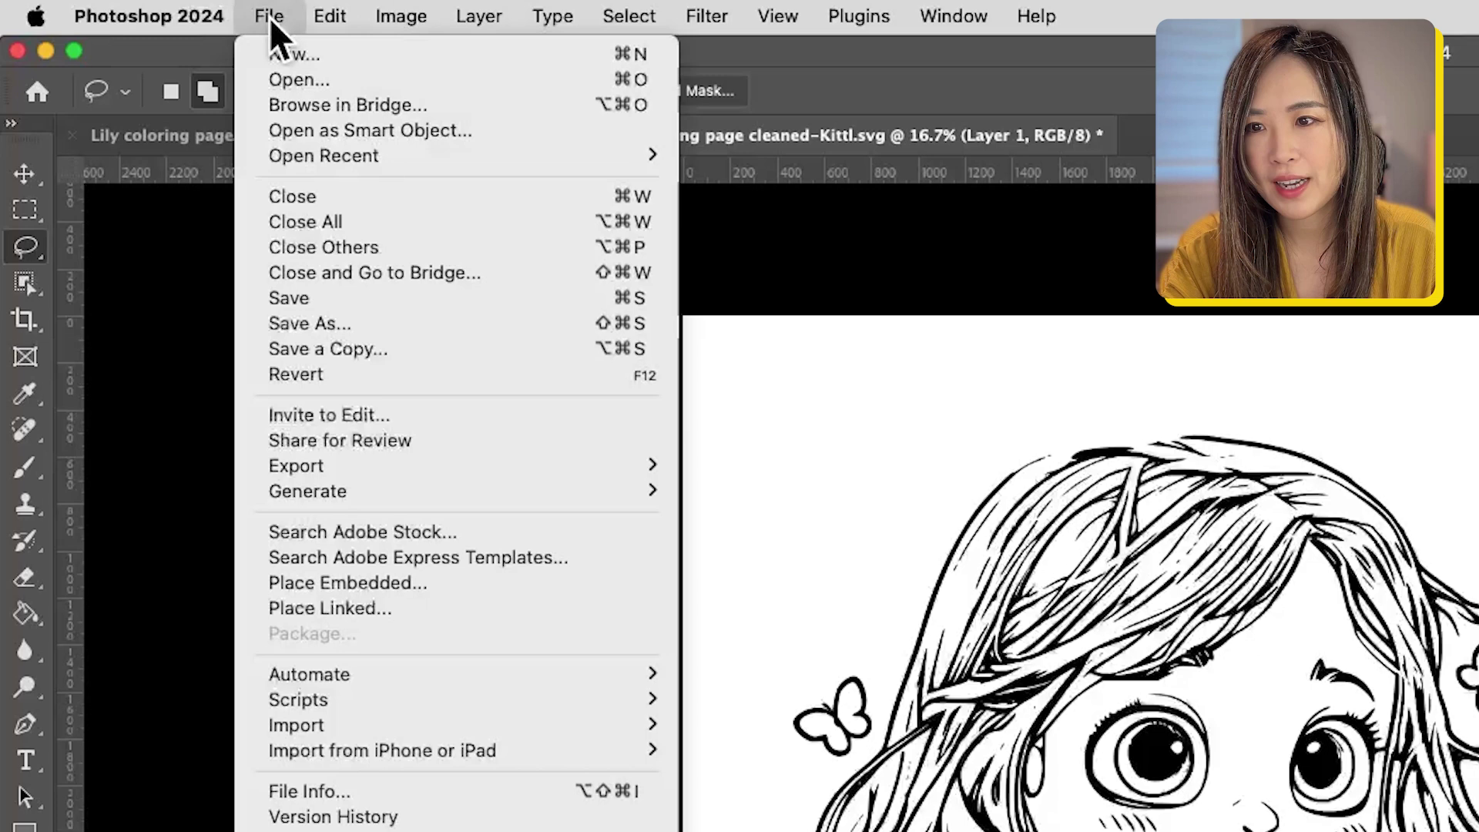
{"action": "mouse_move", "coordinate": [540, 462]}
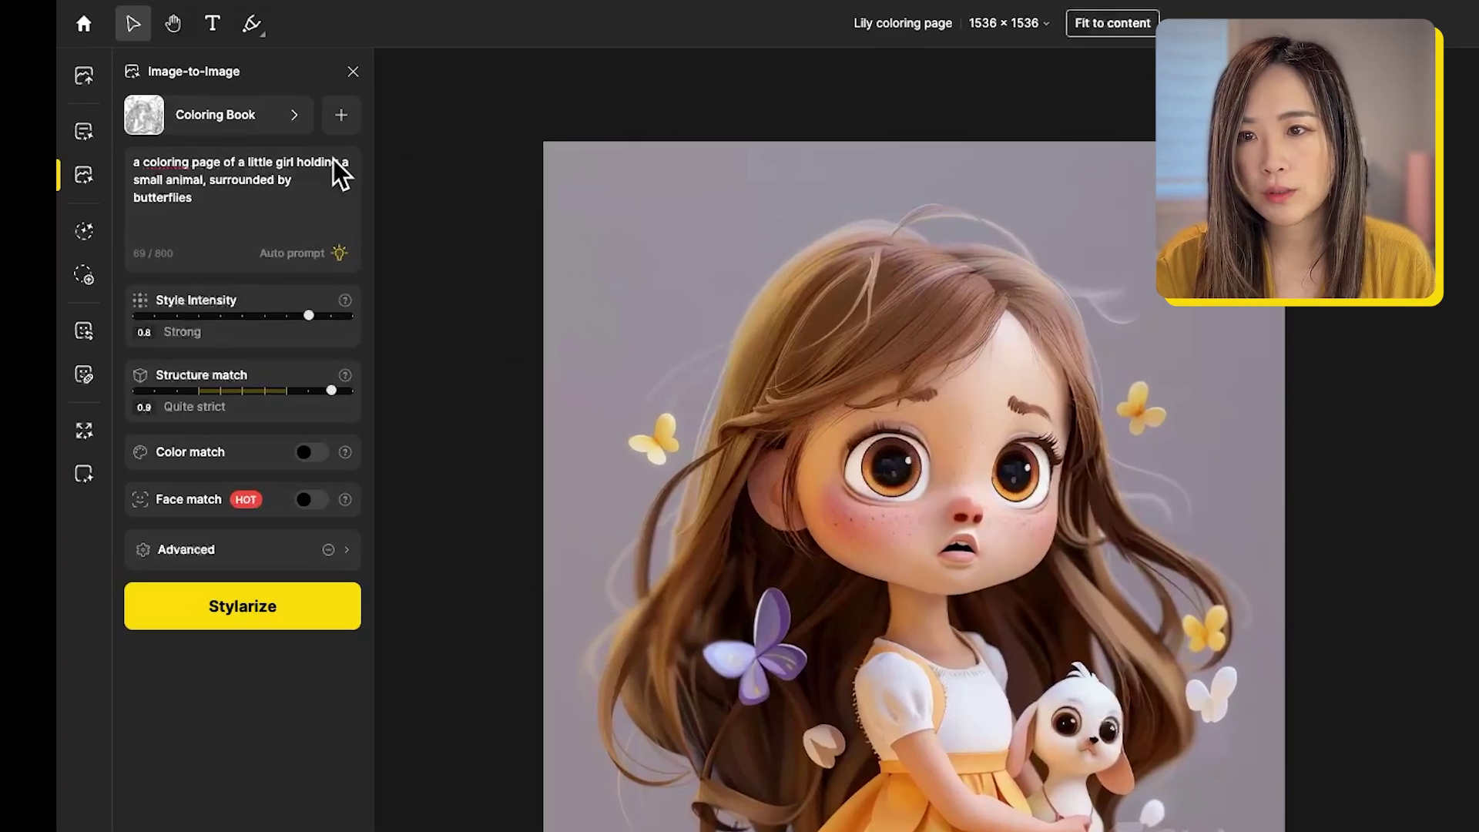
Browse the style list and open Simplified Scenic's details for the Image-to-Image style.
{"action": "left_click", "coordinate": [288, 114]}
{"action": "scroll", "coordinate": [863, 586], "scroll_direction": "down", "scroll_amount": 2}
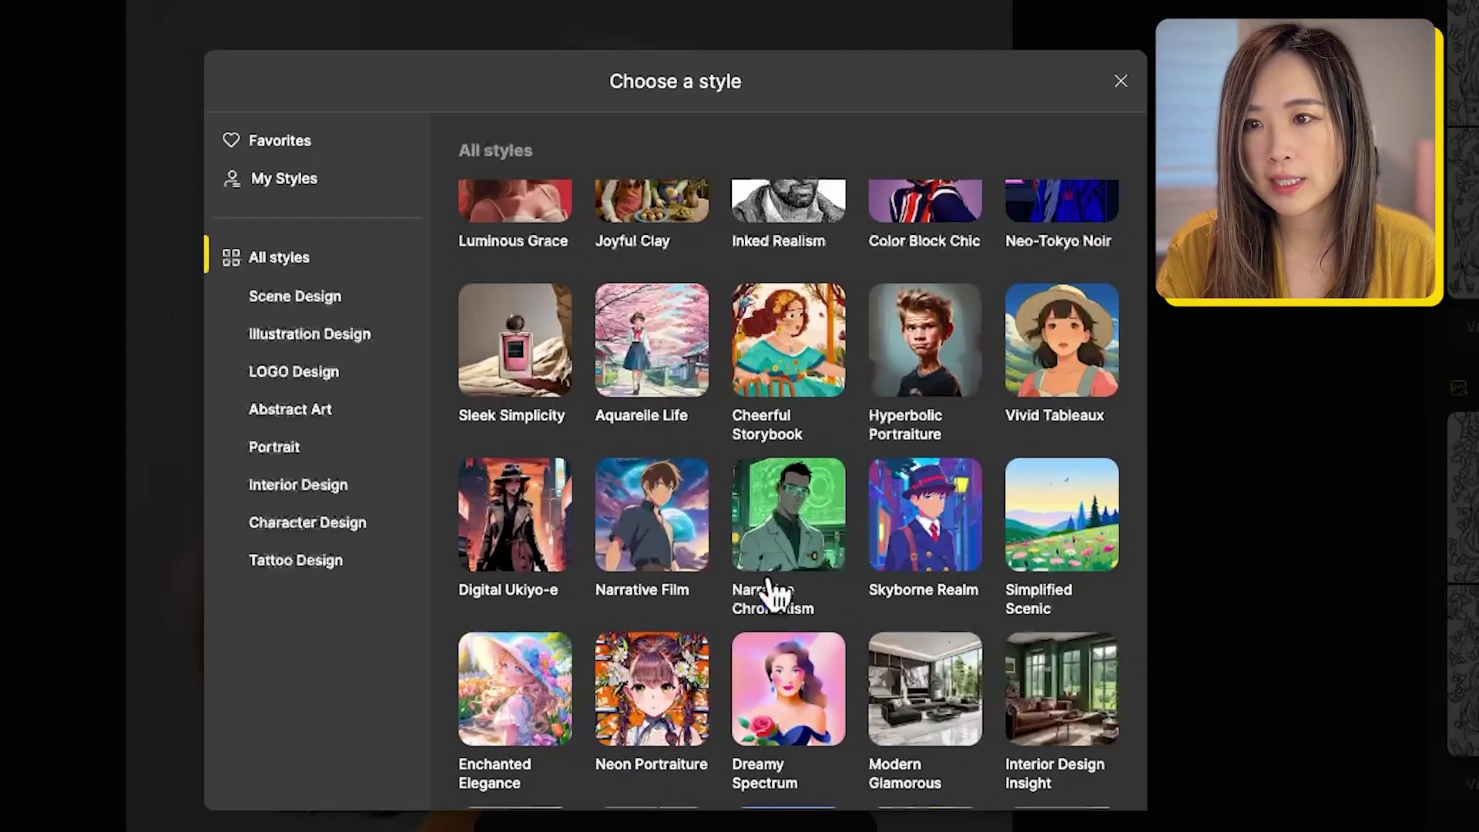
{"action": "mouse_move", "coordinate": [1187, 517]}
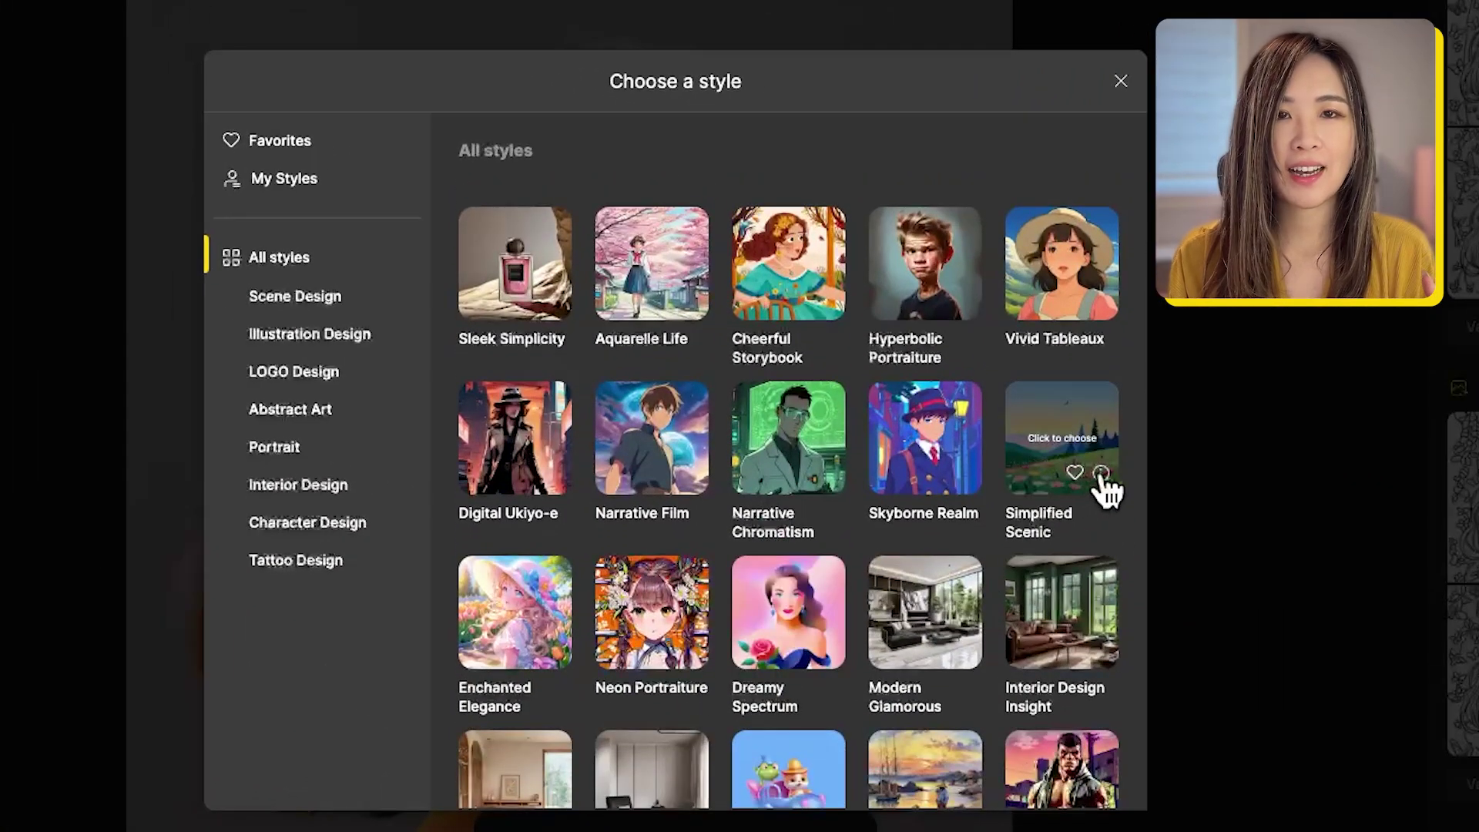
{"action": "left_click", "coordinate": [1101, 475]}
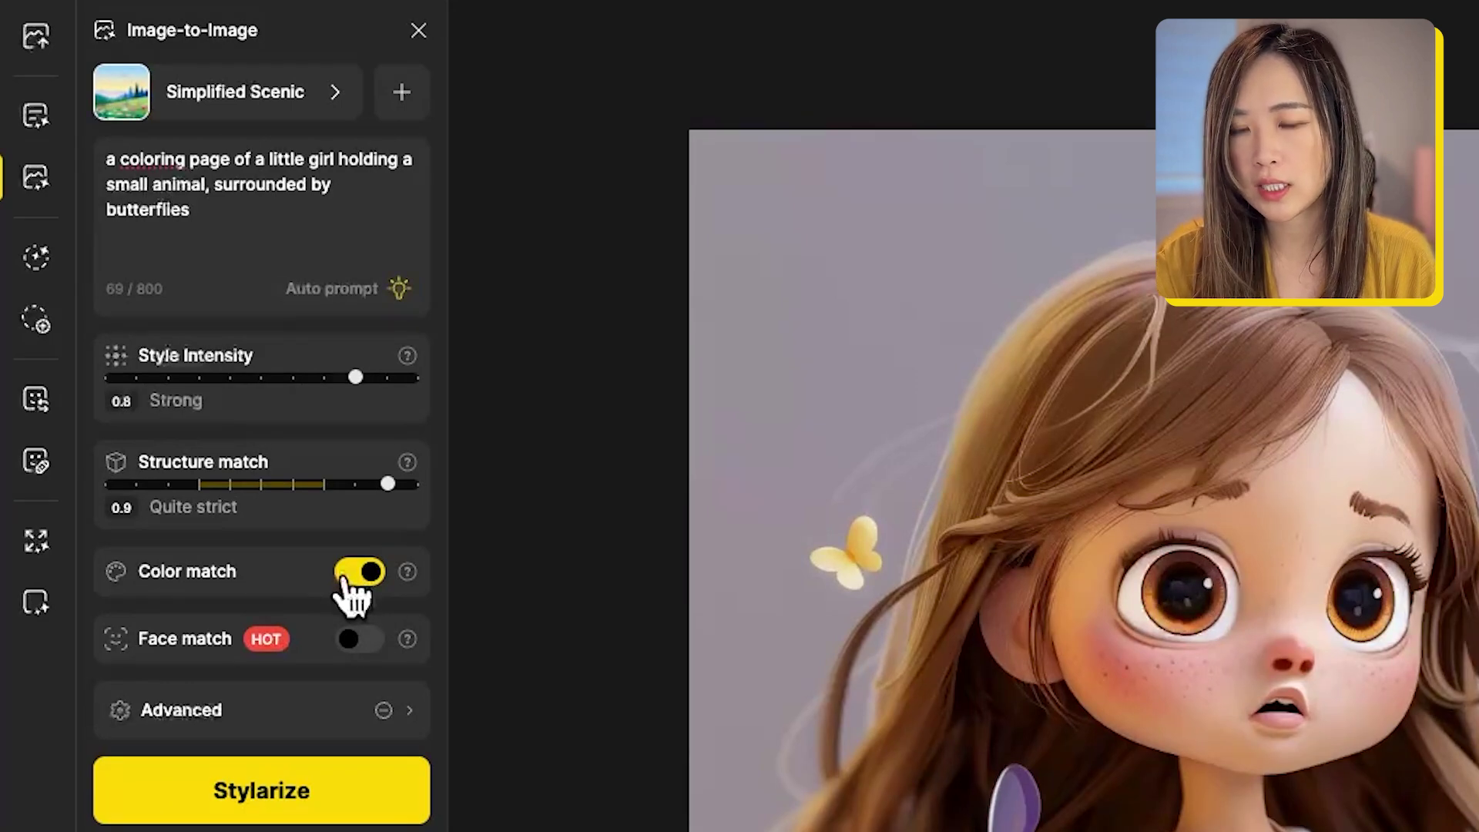
Delete the negative prompt text in Advanced settings and start Stylarize generation.
{"action": "left_click", "coordinate": [356, 709]}
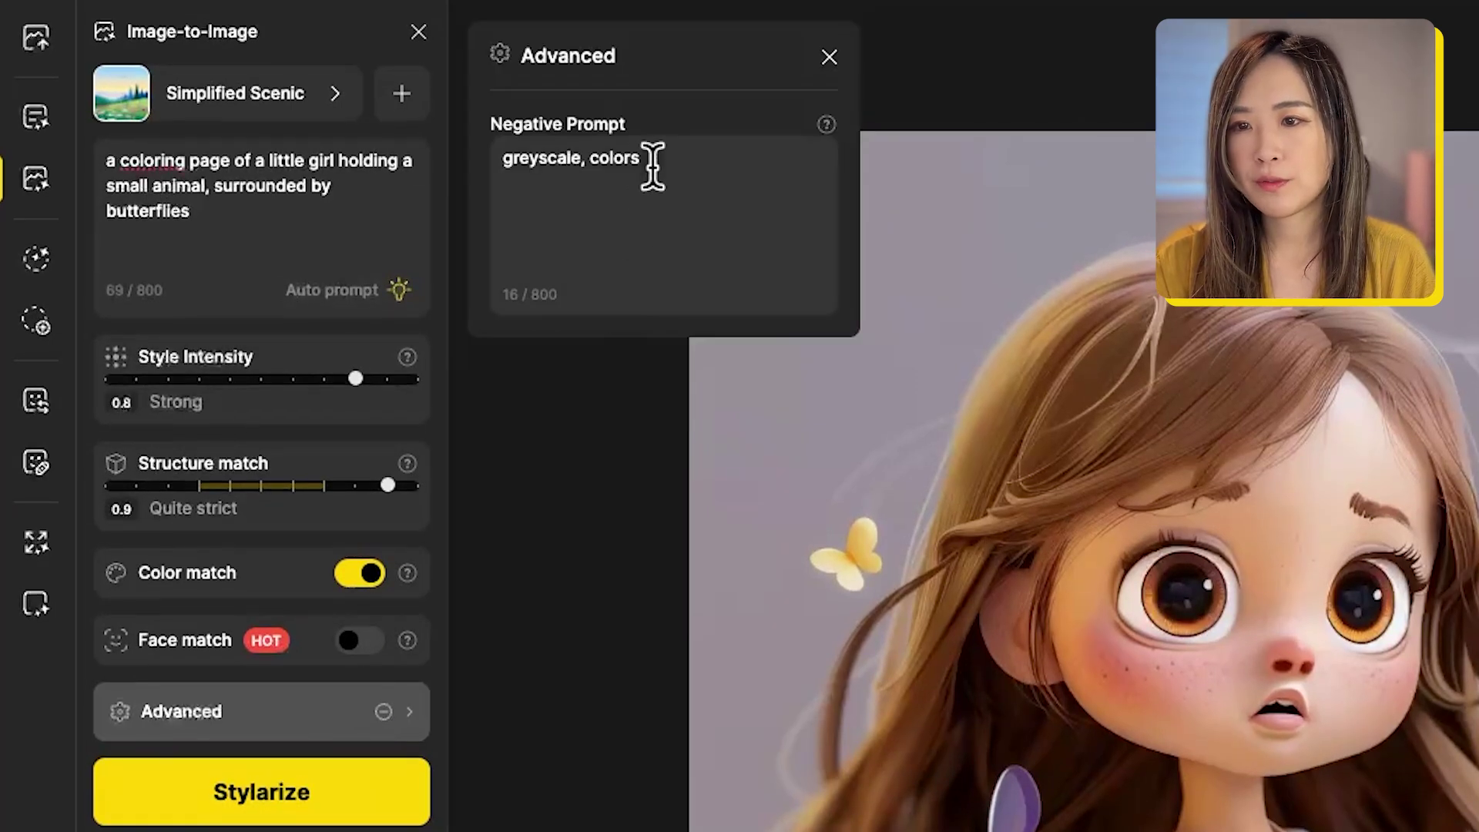
{"action": "left_click_drag", "start_coordinate": [649, 158], "coordinate": [499, 161]}
{"action": "key", "text": "BackSpace"}
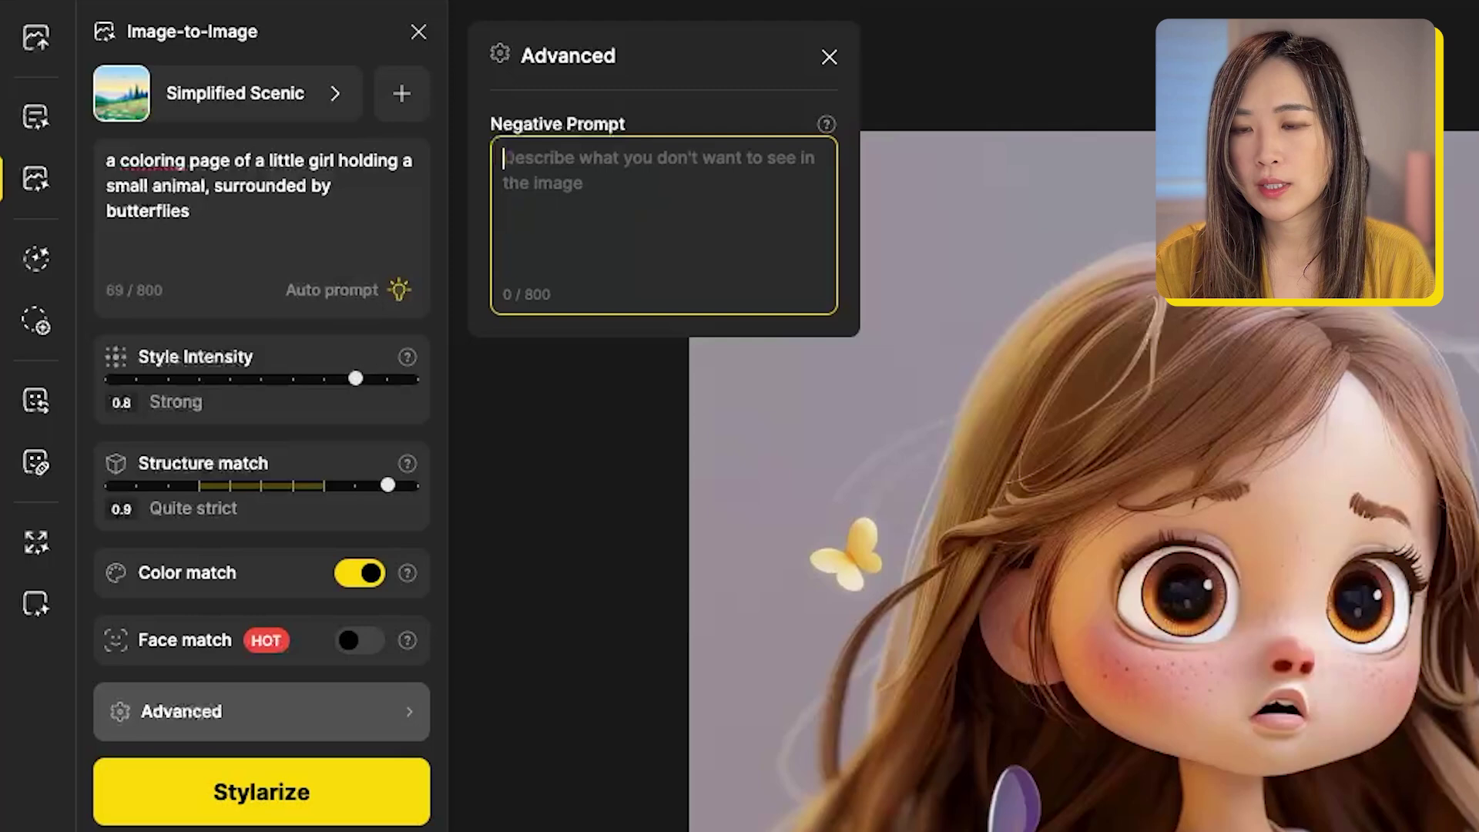
{"action": "left_click", "coordinate": [828, 58]}
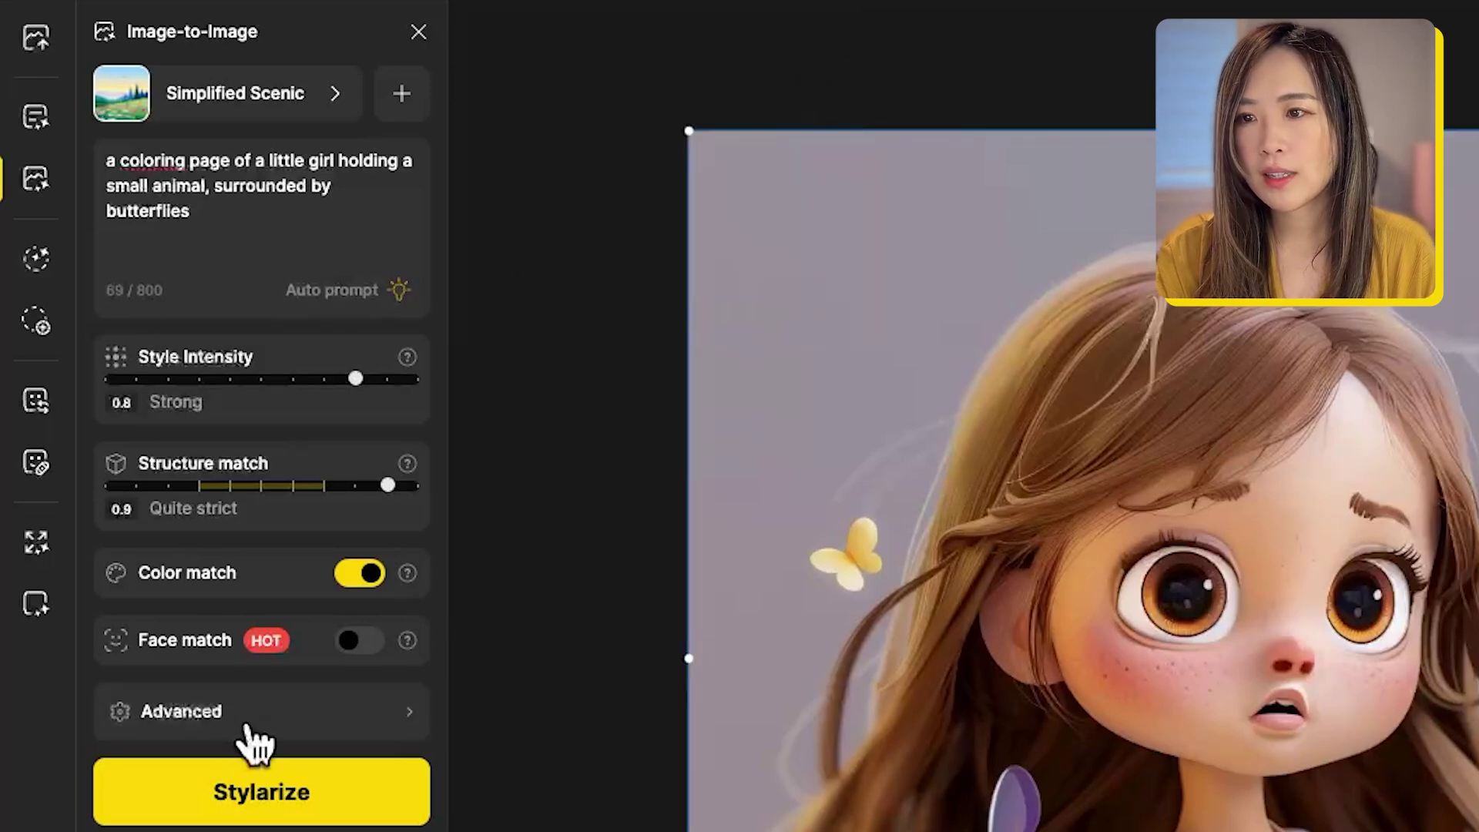
{"action": "left_click", "coordinate": [284, 792]}
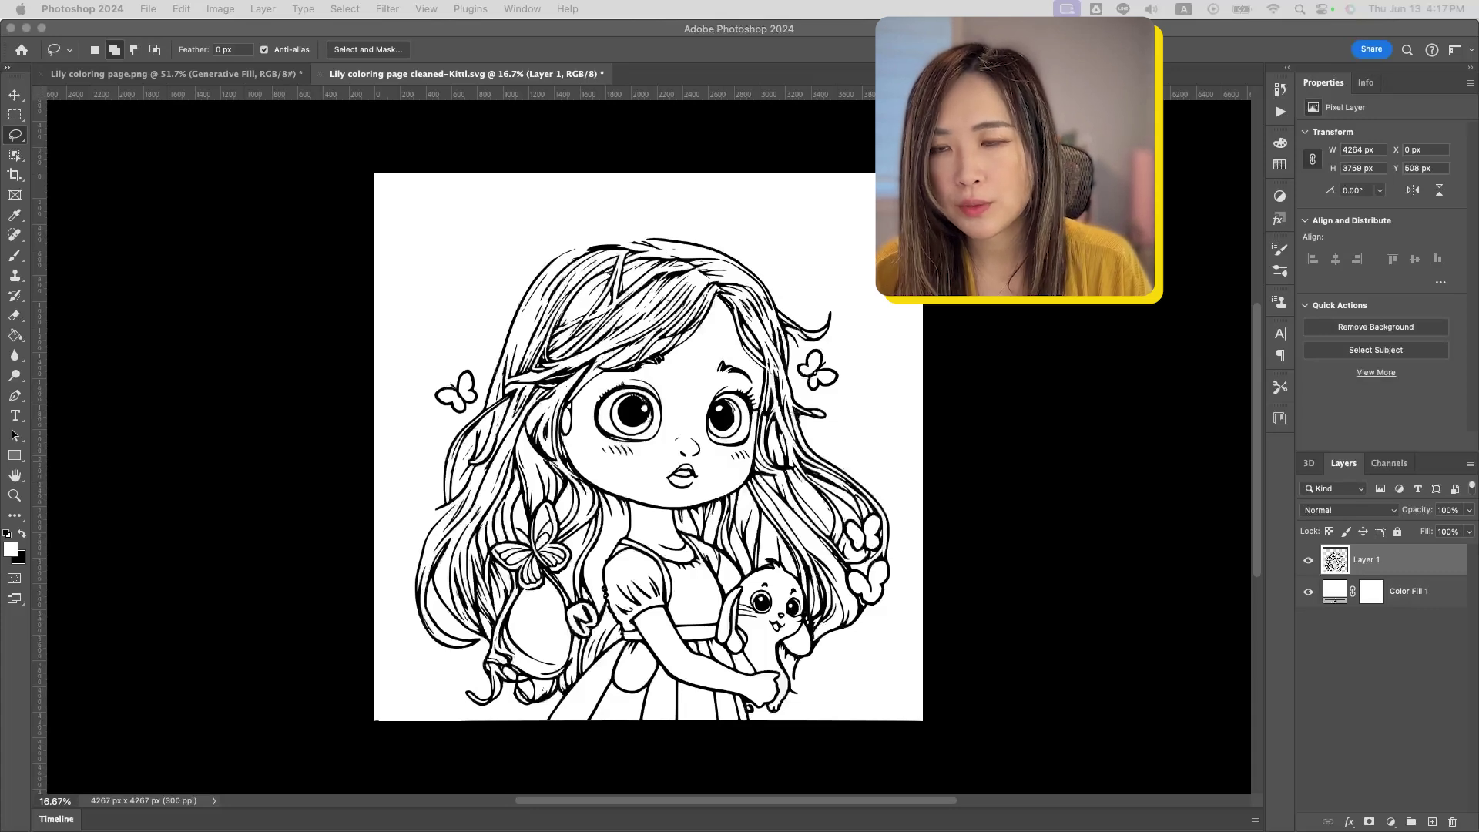
Place the coloured Stylar image below the line art and hide it with an inverted layer mask.
{"action": "left_click_drag", "start_coordinate": [0, 308], "coordinate": [616, 368]}
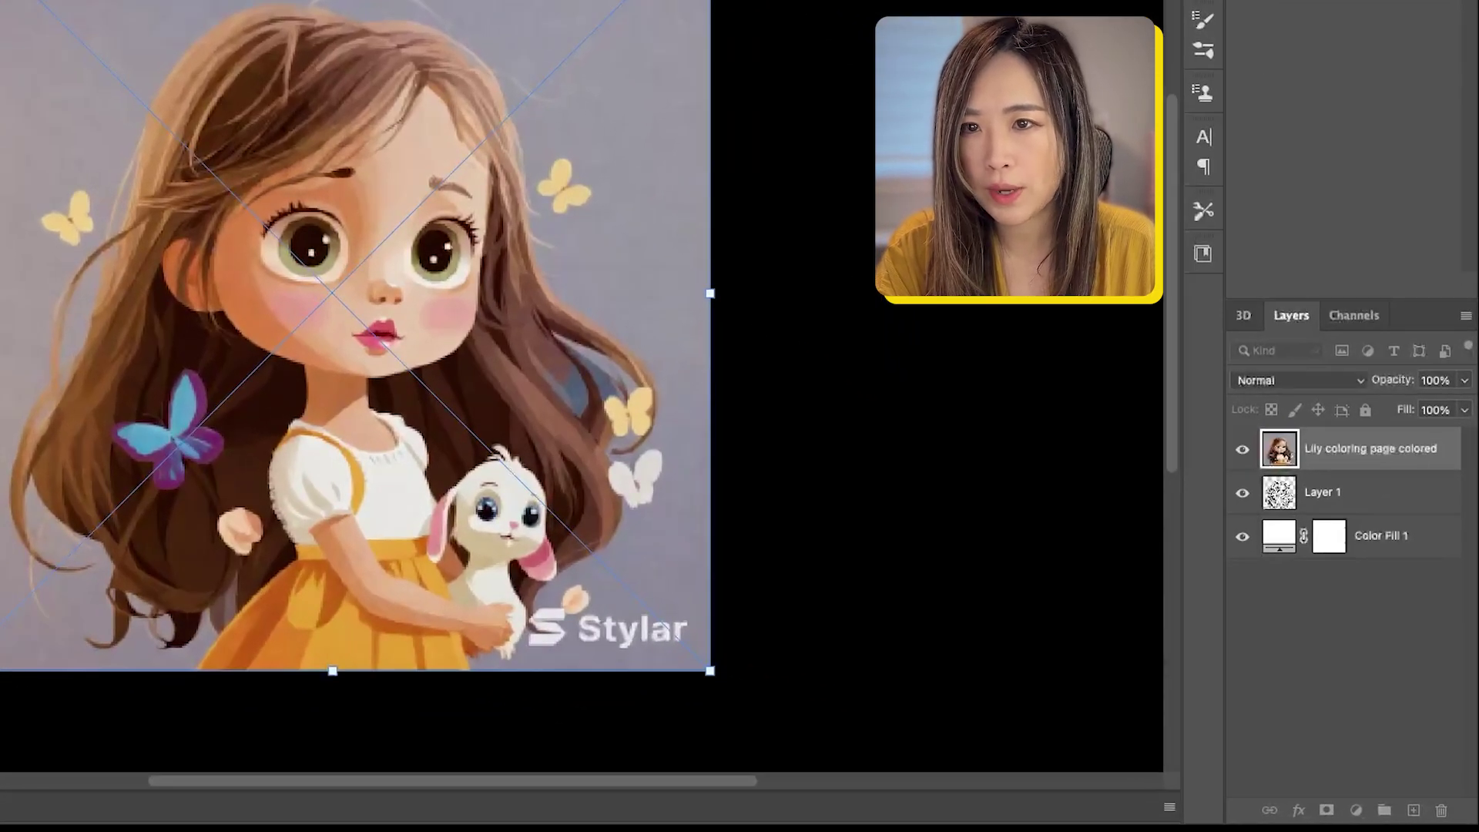
{"action": "left_click_drag", "start_coordinate": [1321, 508], "coordinate": [1320, 534]}
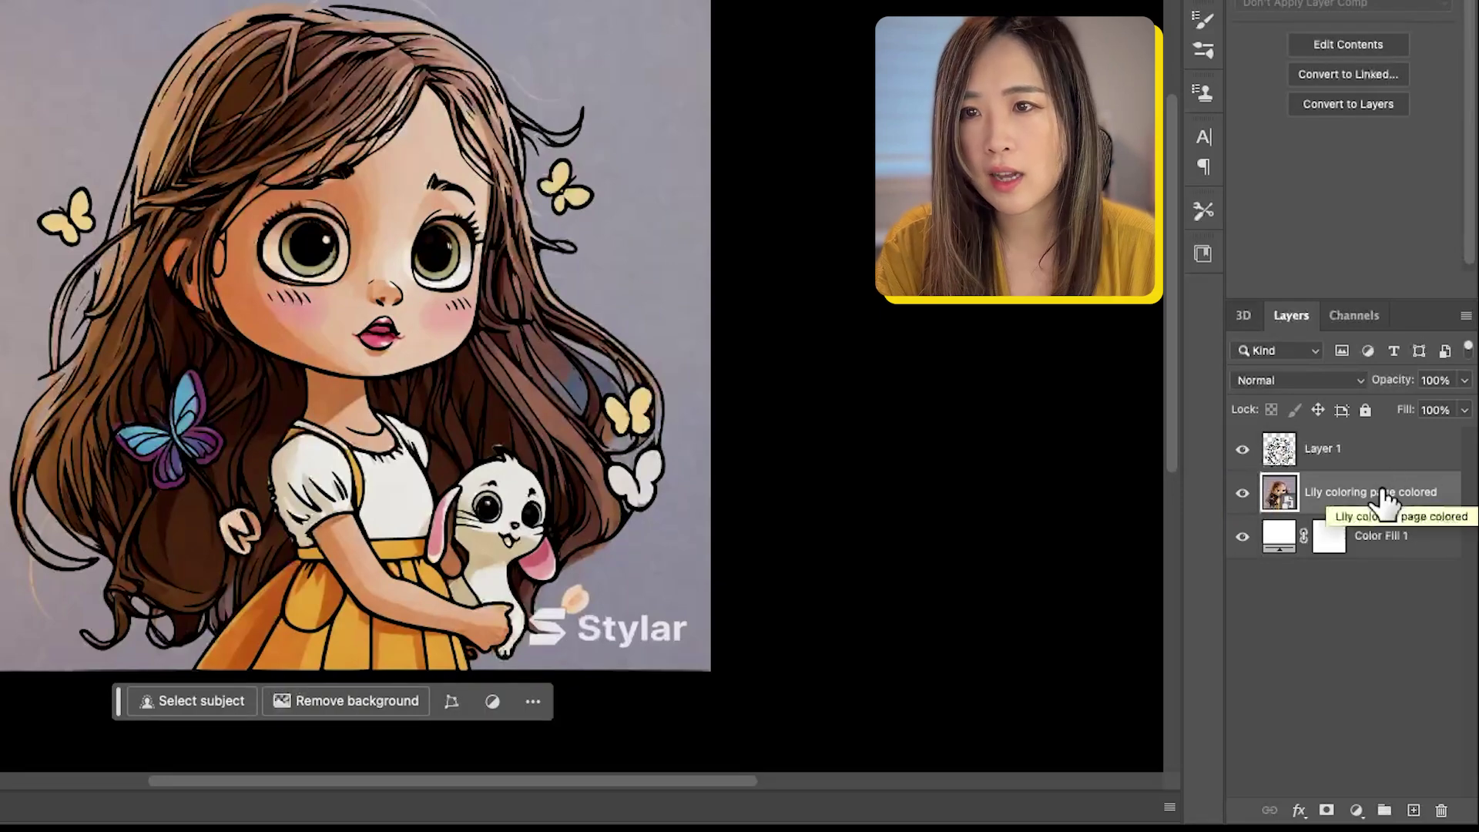
{"action": "left_click", "coordinate": [1326, 810]}
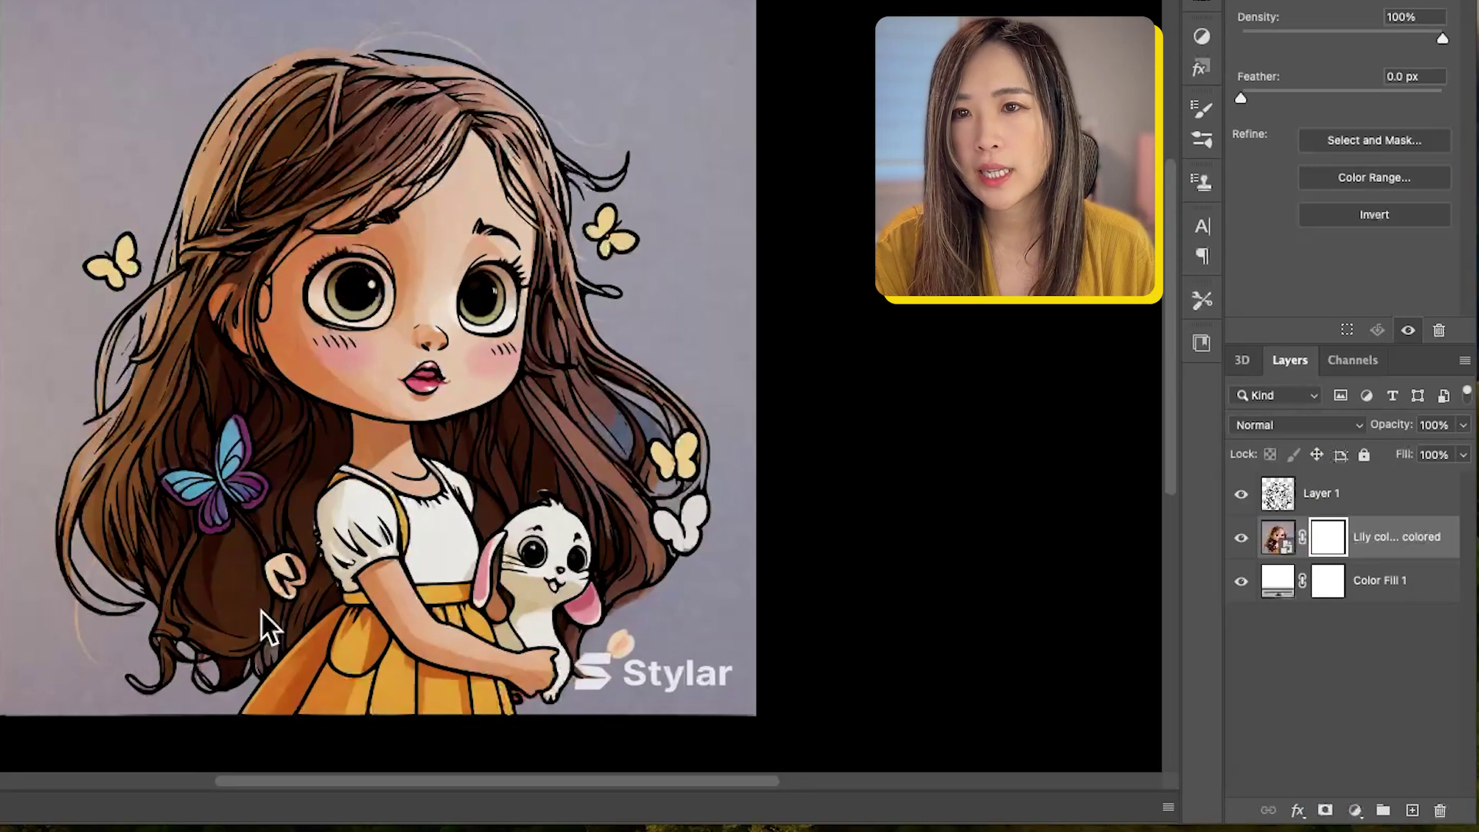
{"action": "left_click_drag", "start_coordinate": [264, 621], "coordinate": [485, 621]}
{"action": "left_click", "coordinate": [1376, 549]}
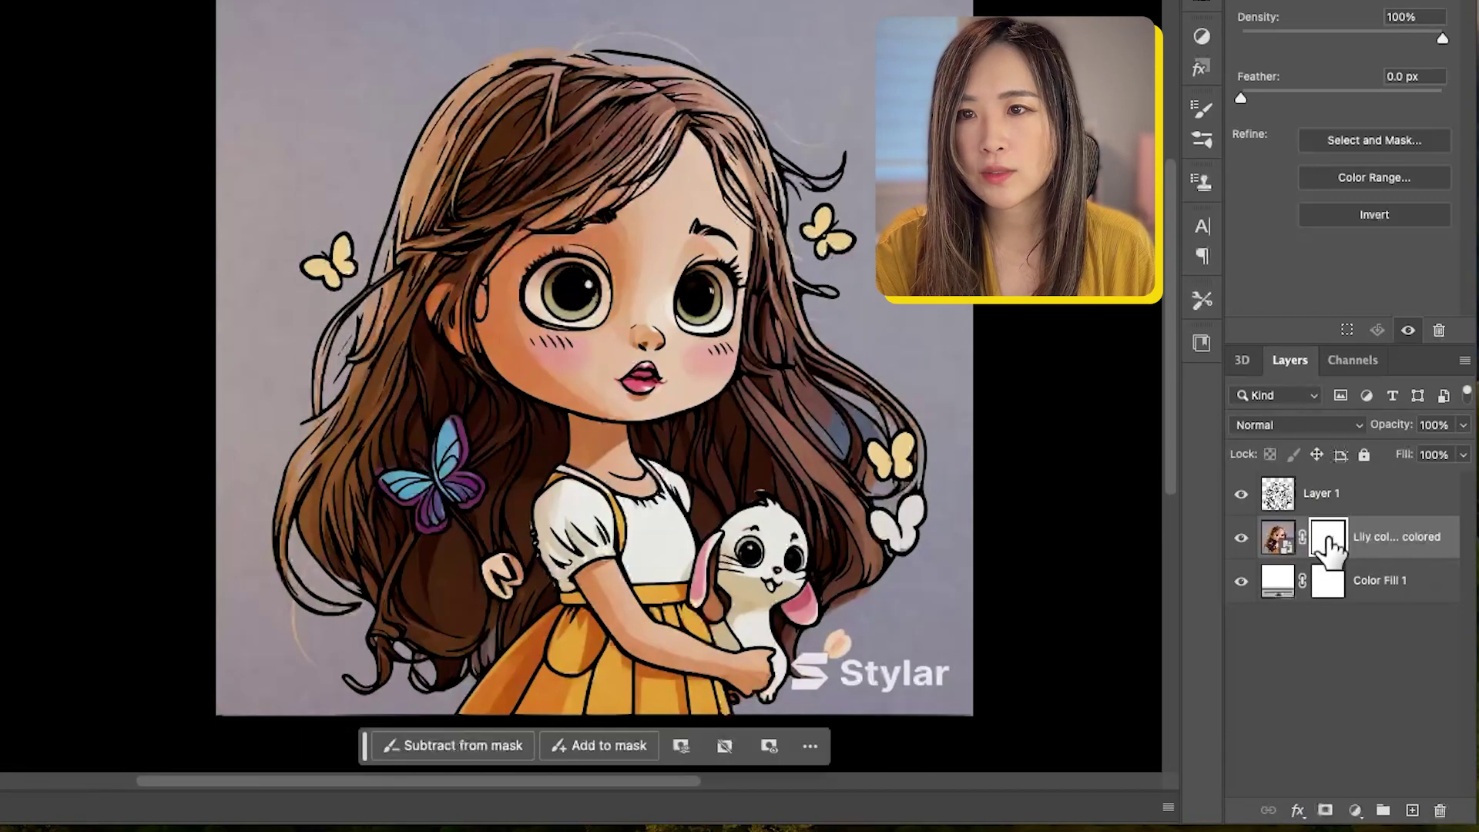
{"action": "key", "text": "super+i"}
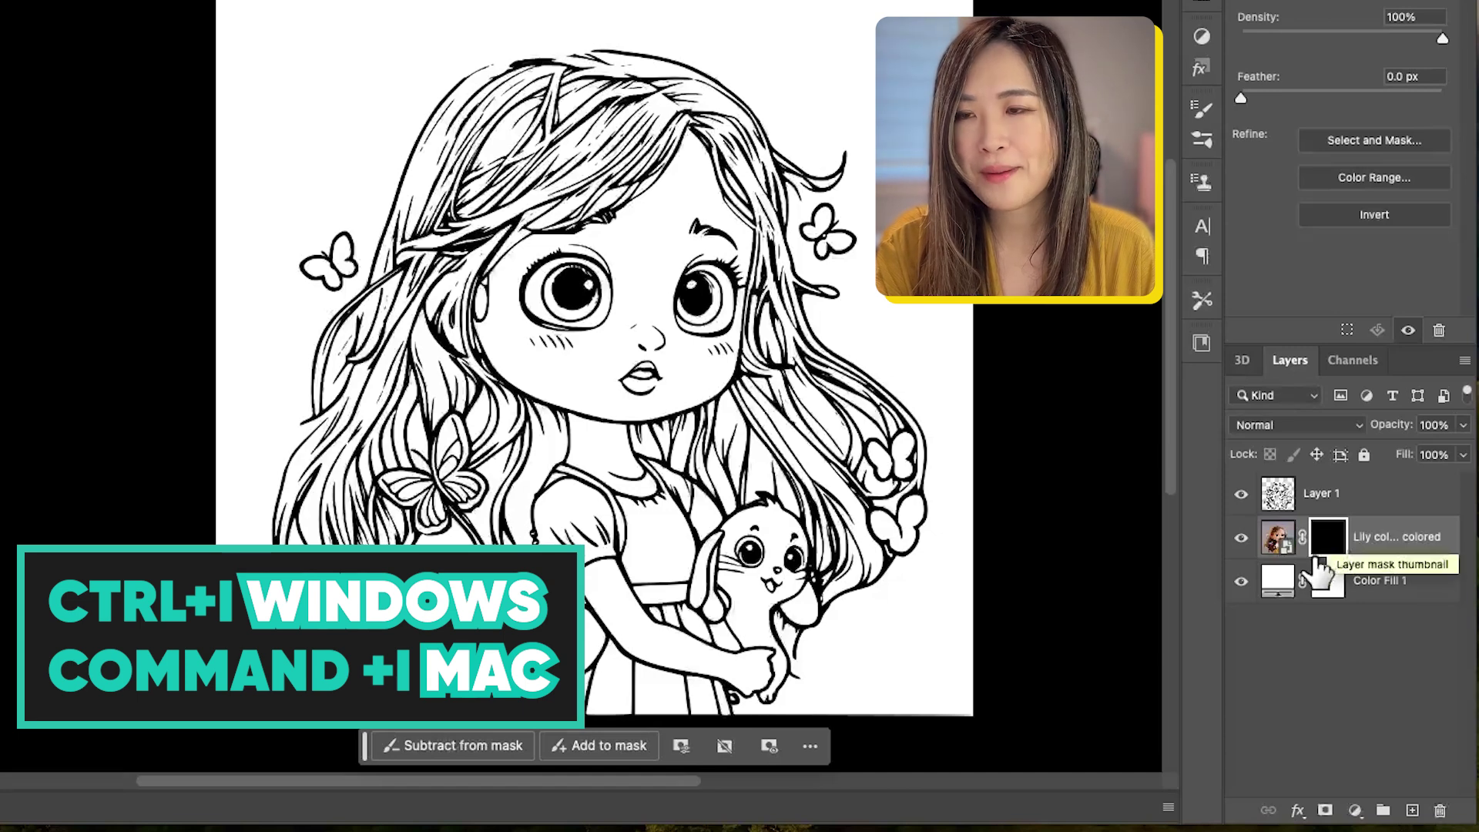
{"action": "mouse_move", "coordinate": [728, 365]}
{"action": "left_mouse_down"}
{"action": "mouse_move", "coordinate": [682, 356]}
{"action": "mouse_move", "coordinate": [742, 400]}
{"action": "mouse_move", "coordinate": [703, 353]}
{"action": "mouse_move", "coordinate": [690, 389]}
{"action": "mouse_move", "coordinate": [727, 373]}
{"action": "mouse_move", "coordinate": [702, 338]}
{"action": "mouse_move", "coordinate": [677, 404]}
{"action": "mouse_move", "coordinate": [729, 345]}
{"action": "left_mouse_up"}
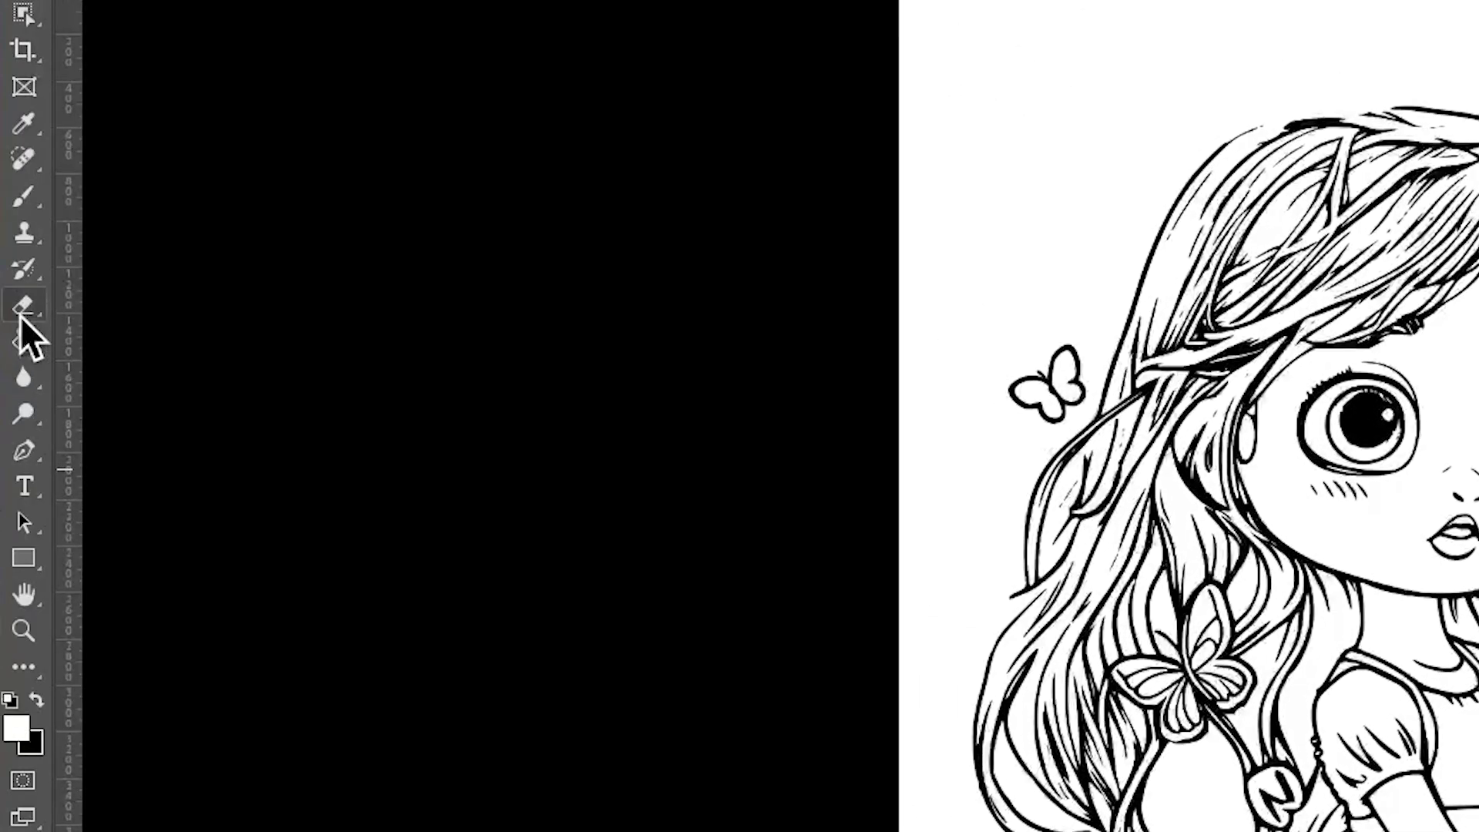
With a larger brush, paint on the mask to reveal the girl's coloured cheeks.
{"action": "left_click", "coordinate": [31, 201]}
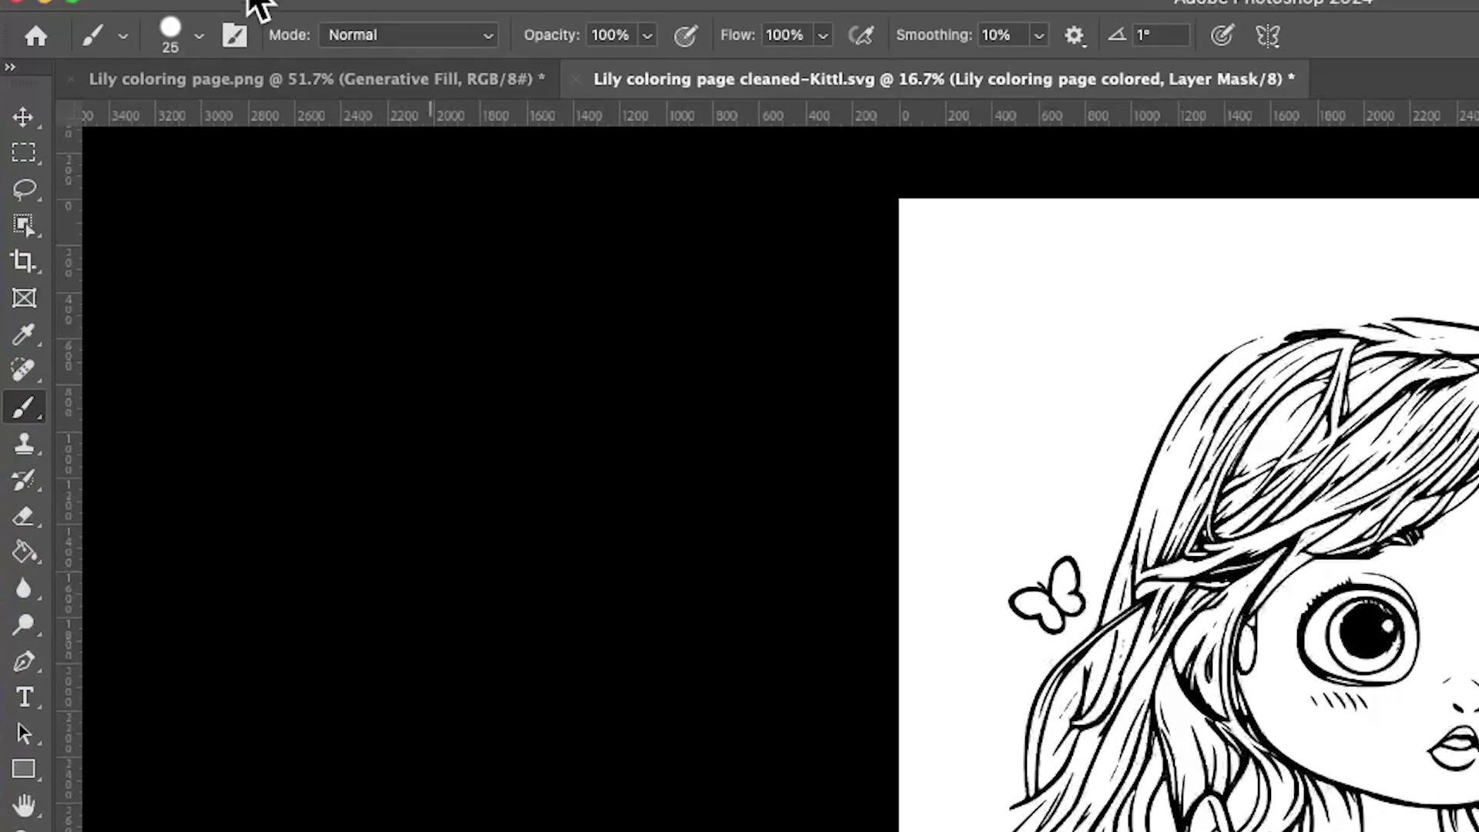
{"action": "left_click", "coordinate": [198, 36]}
{"action": "left_click", "coordinate": [228, 118]}
{"action": "left_click", "coordinate": [1162, 627]}
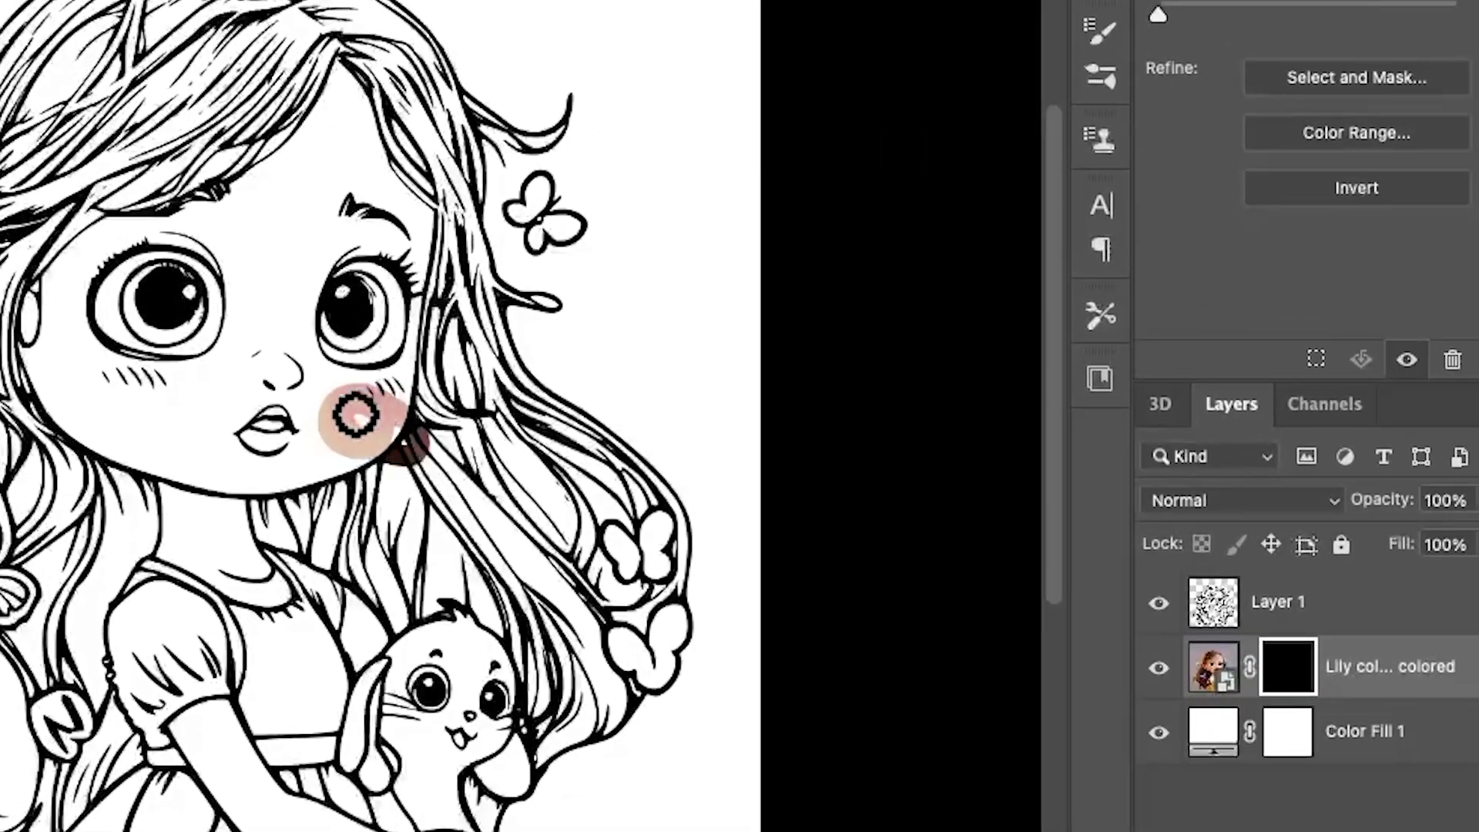
{"action": "mouse_move", "coordinate": [356, 415]}
{"action": "left_mouse_down"}
{"action": "mouse_move", "coordinate": [389, 414]}
{"action": "mouse_move", "coordinate": [349, 379]}
{"action": "mouse_move", "coordinate": [400, 379]}
{"action": "mouse_move", "coordinate": [429, 410]}
{"action": "mouse_move", "coordinate": [388, 456]}
{"action": "mouse_move", "coordinate": [331, 448]}
{"action": "mouse_move", "coordinate": [343, 434]}
{"action": "mouse_move", "coordinate": [335, 467]}
{"action": "left_mouse_up"}
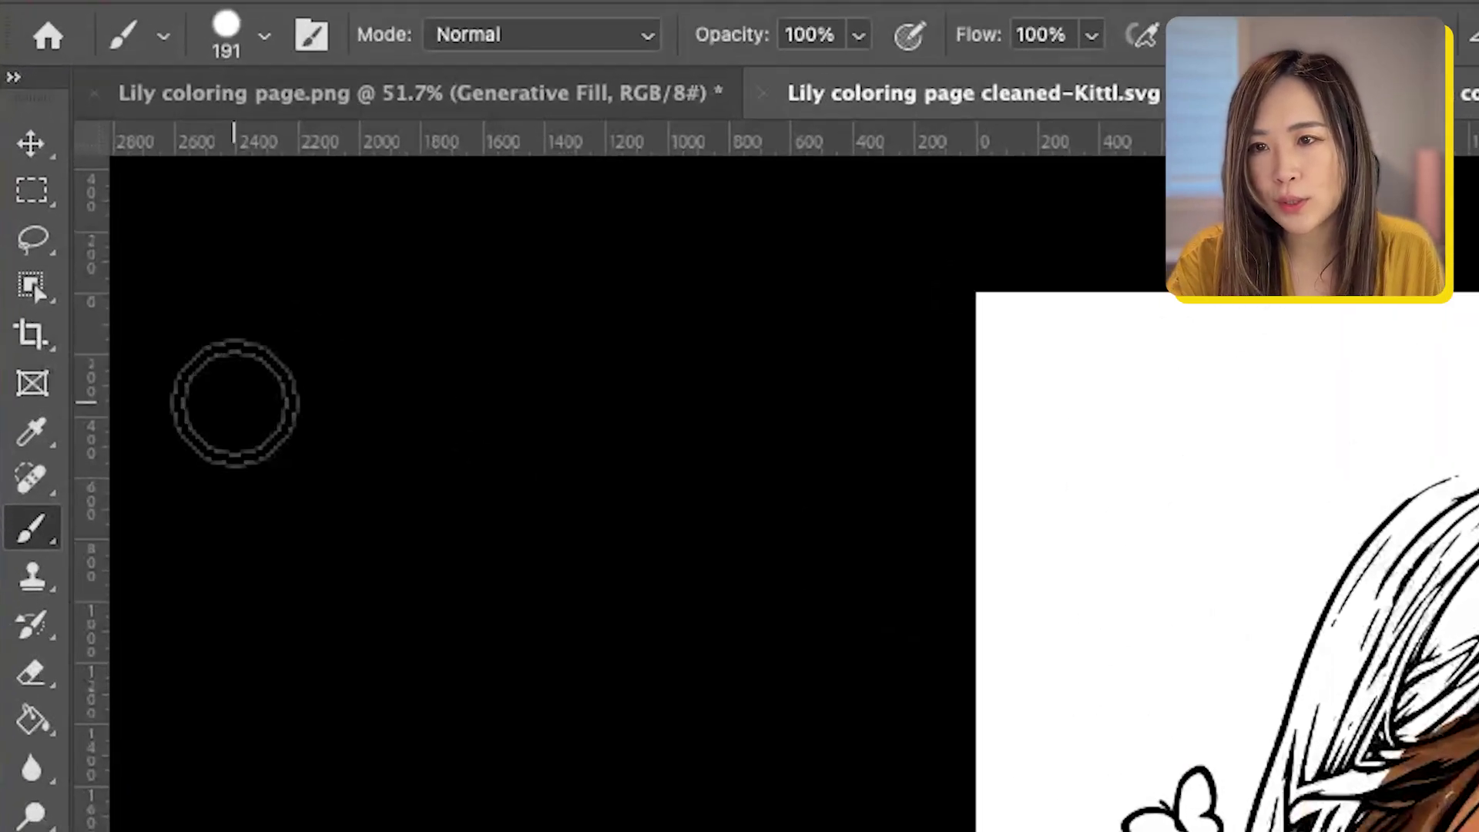
Select the girl with Object Selection, retarget the layer mask, and pick the fill tool.
{"action": "left_click", "coordinate": [36, 111]}
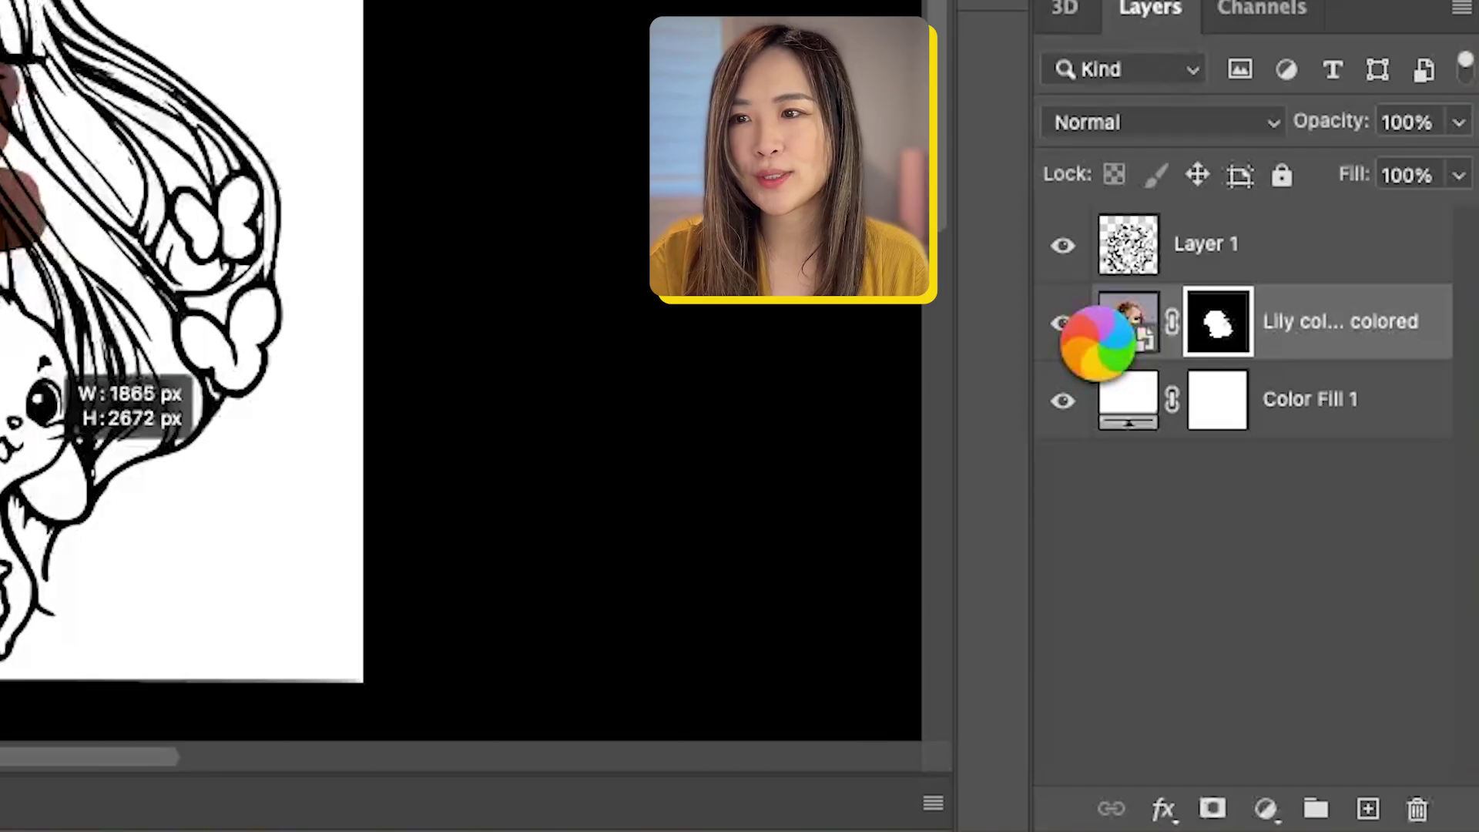
{"action": "left_click", "coordinate": [1109, 339]}
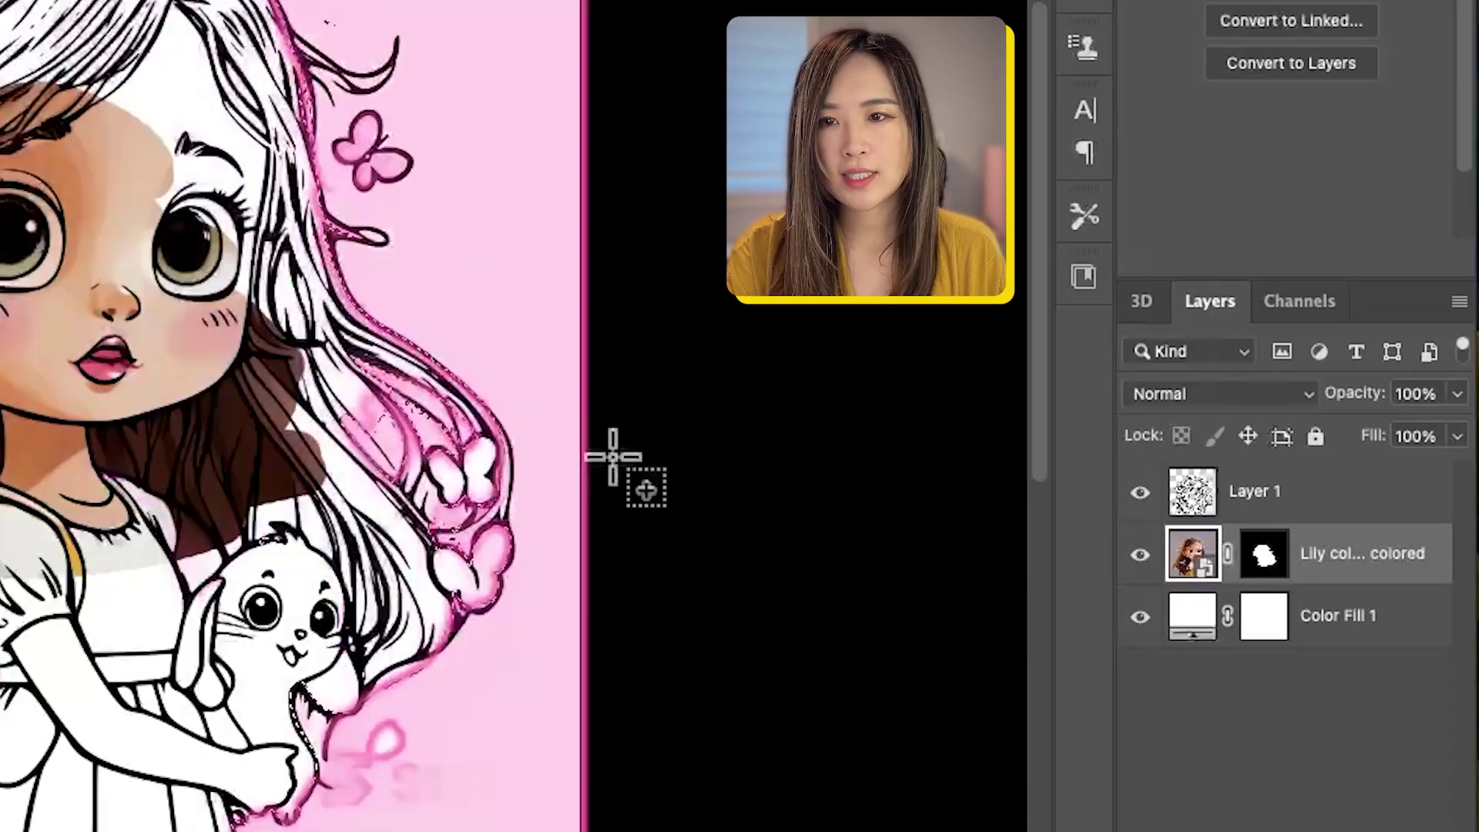
{"action": "left_click", "coordinate": [1247, 564]}
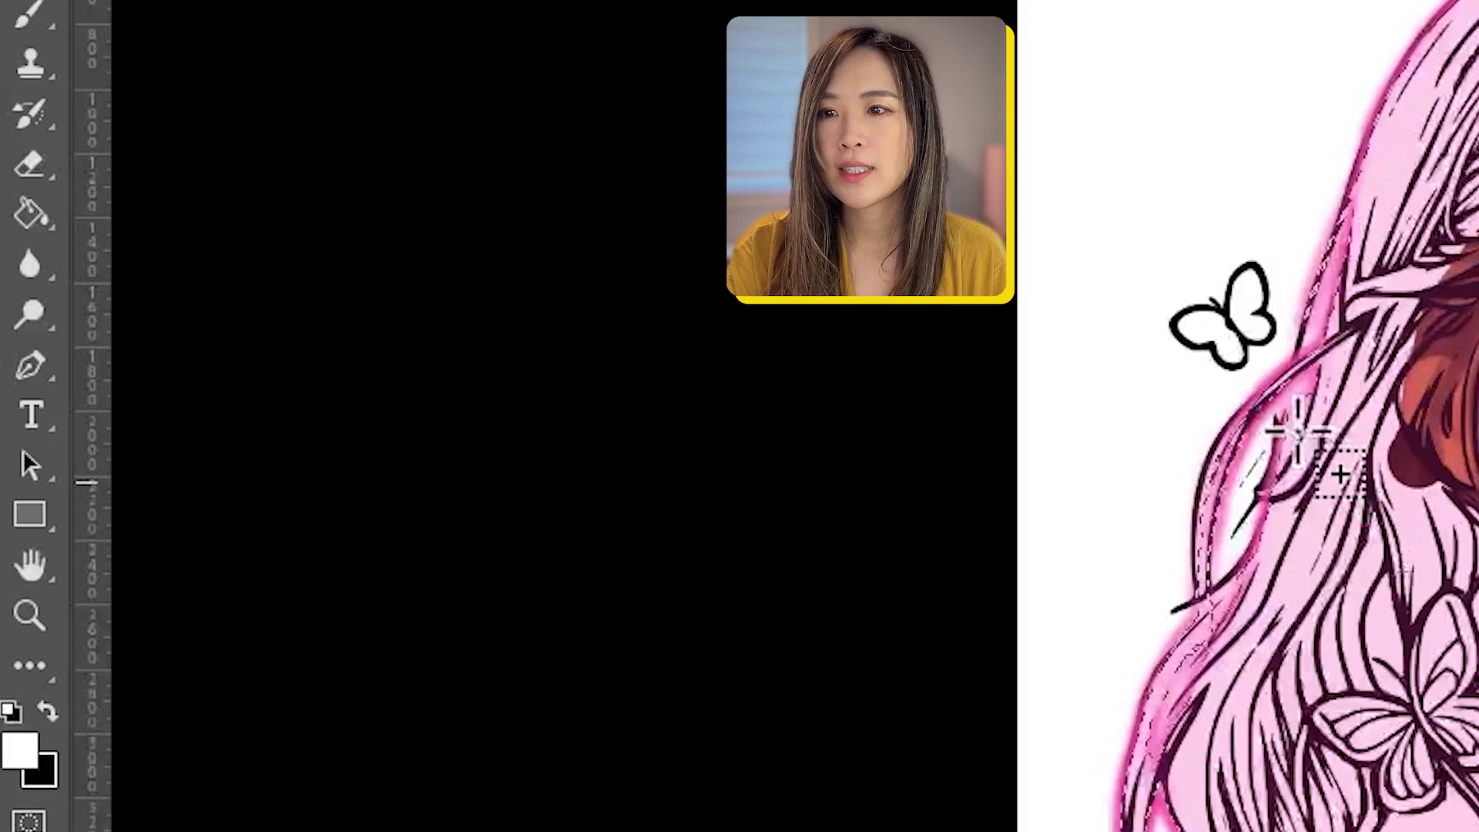
{"action": "left_click", "coordinate": [38, 218]}
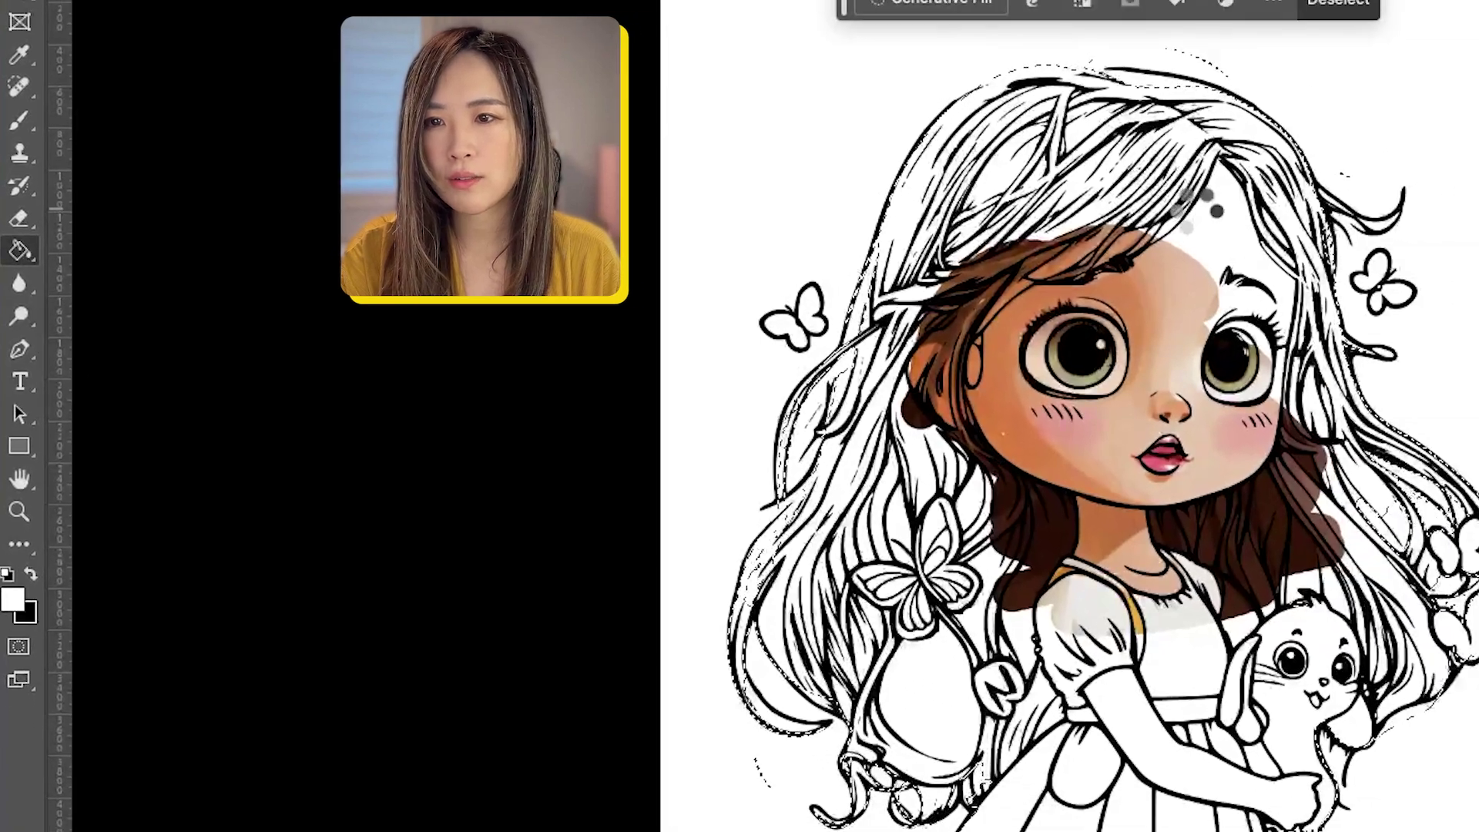
Fill the girl's selection on the mask with white to reveal her colours, then deselect.
{"action": "left_click", "coordinate": [1360, 195]}
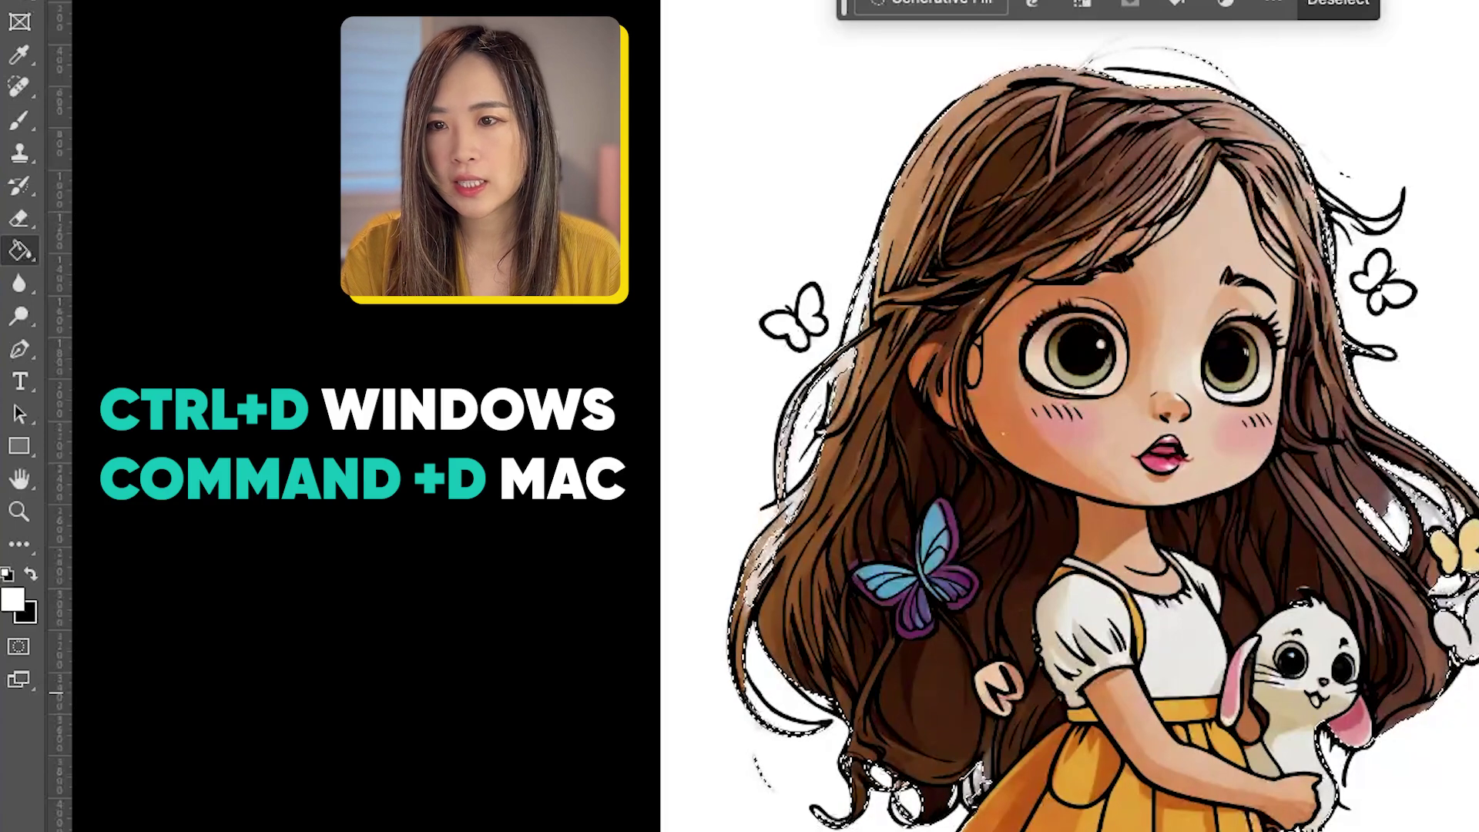
{"action": "key", "text": "b"}
{"action": "key", "text": "ctrl+d"}
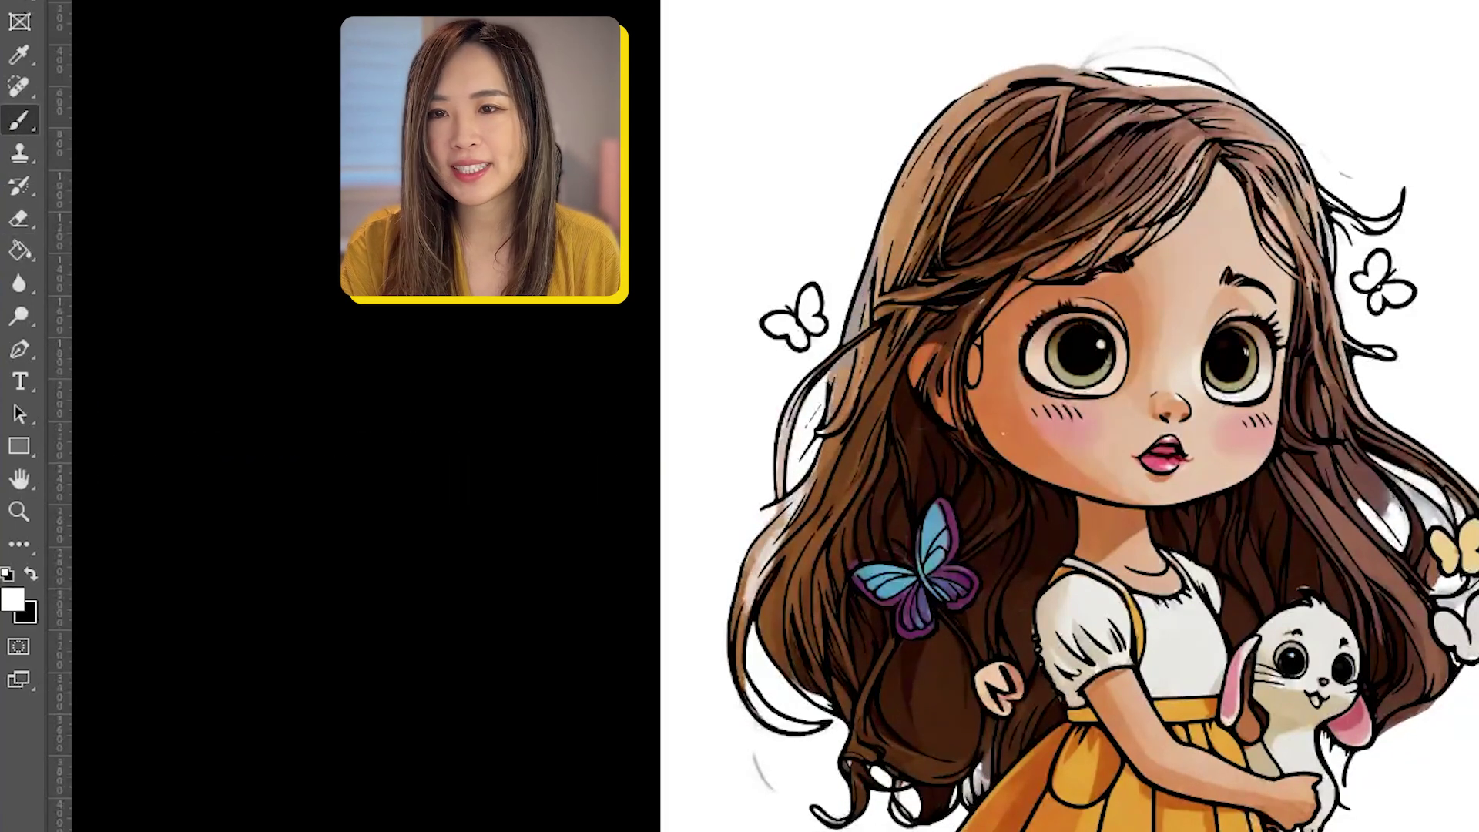
Brush white on the mask over the small butterflies and the hair's right edge.
{"action": "right_click", "coordinate": [809, 502]}
{"action": "key", "text": "Escape"}
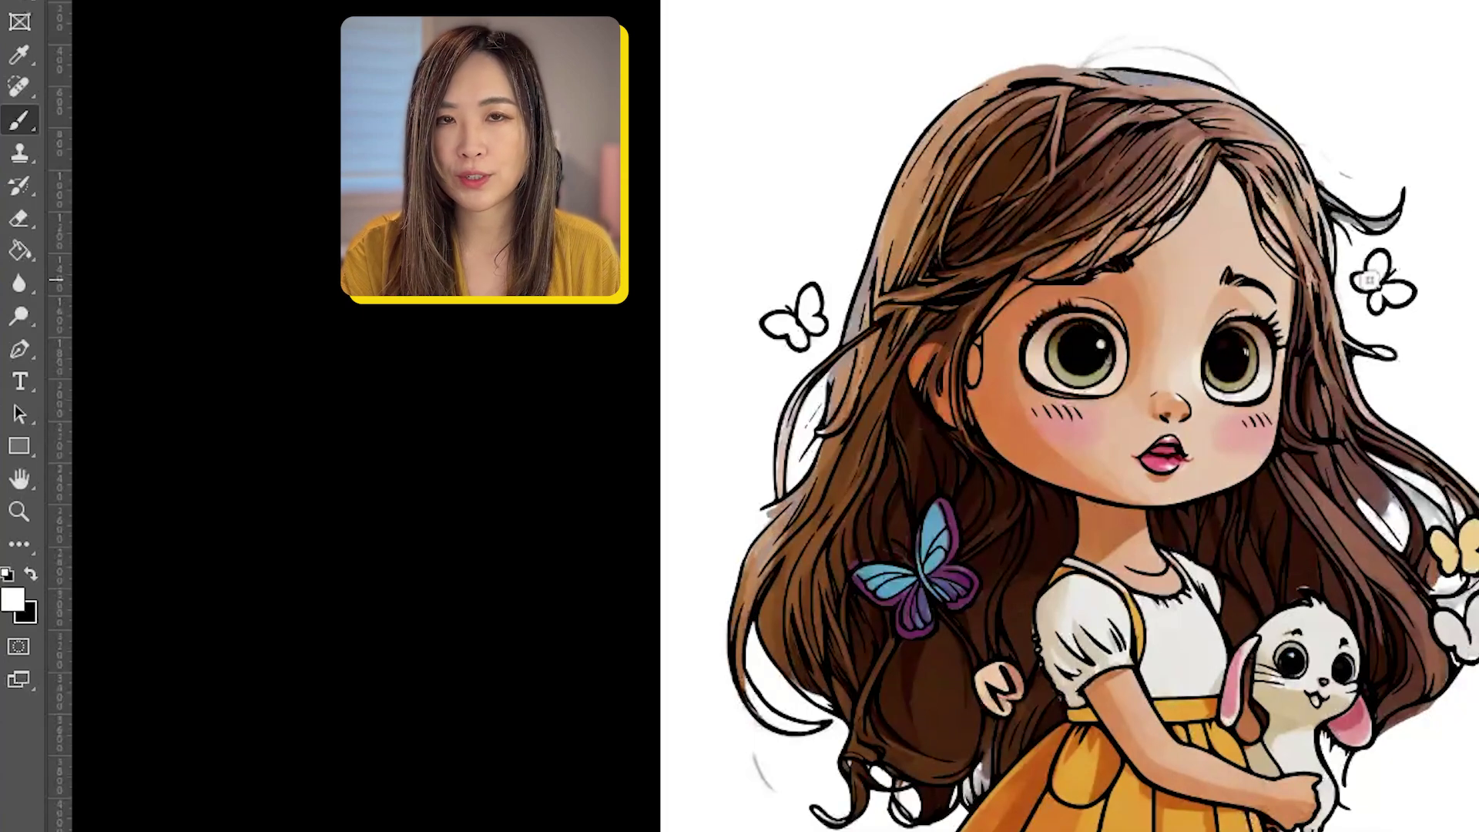
{"action": "left_click_drag", "start_coordinate": [1371, 286], "coordinate": [1387, 292]}
{"action": "left_click_drag", "start_coordinate": [793, 315], "coordinate": [801, 319]}
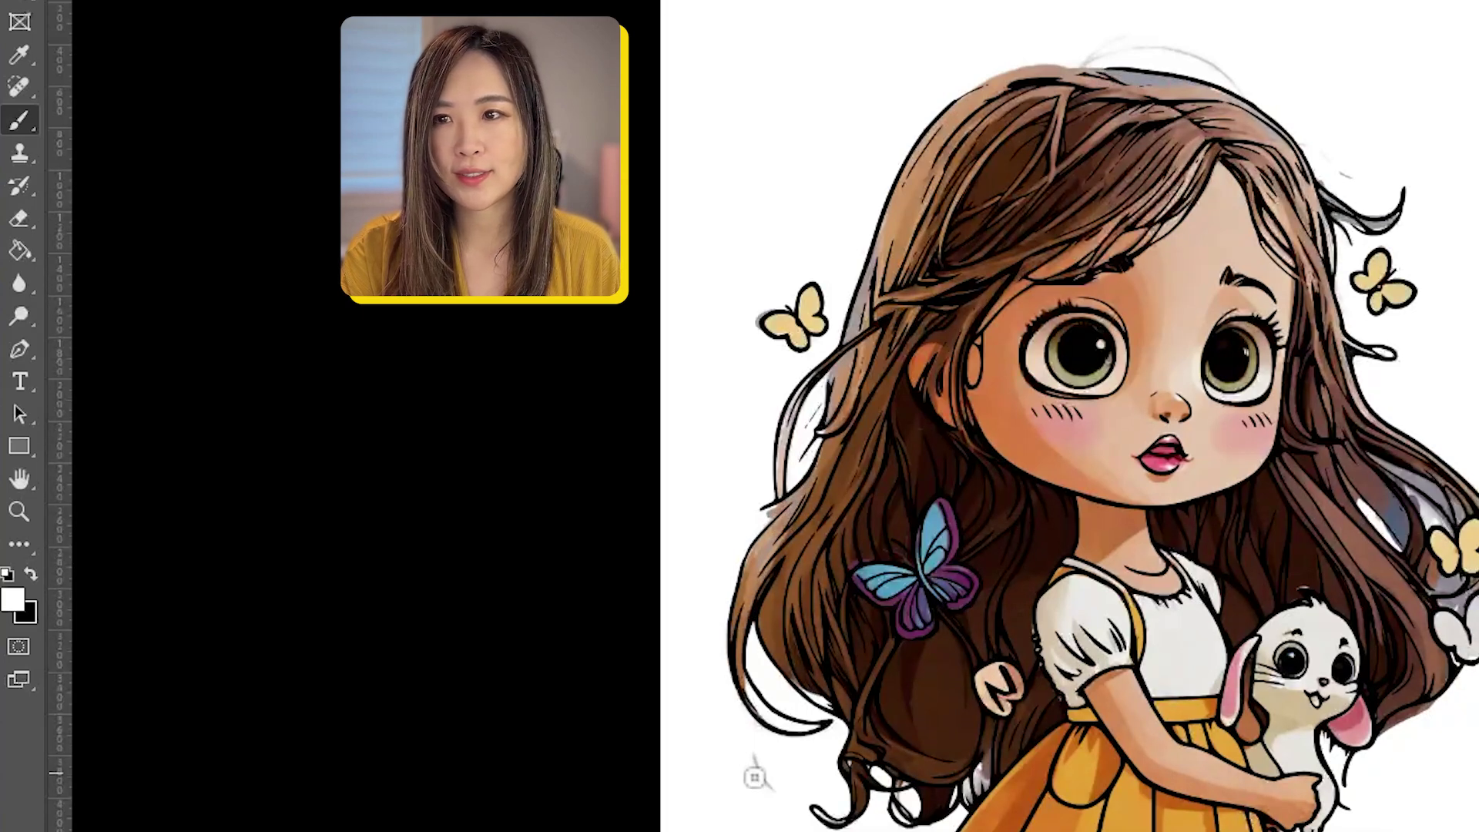
{"action": "left_click", "coordinate": [30, 573]}
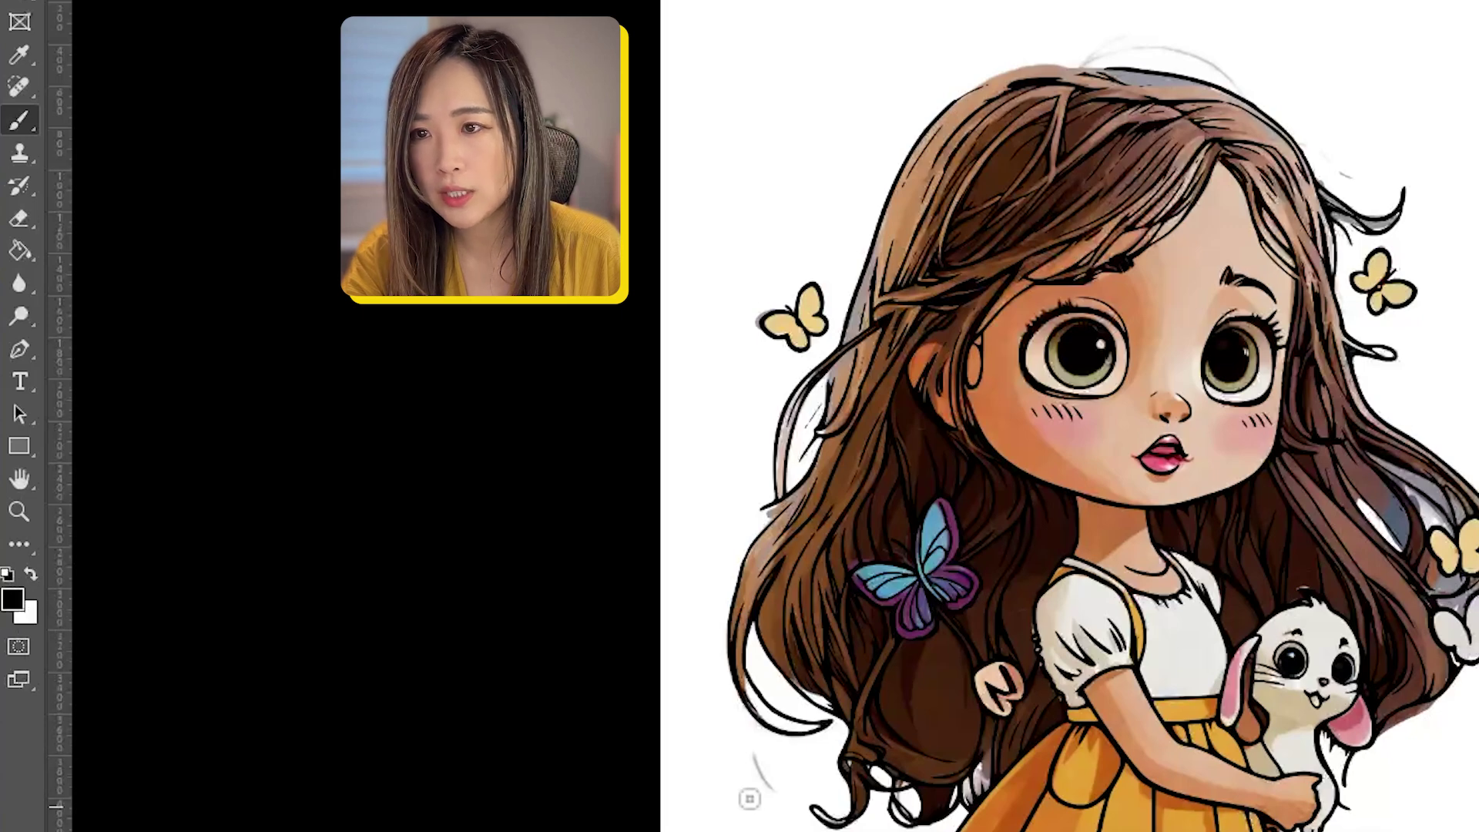